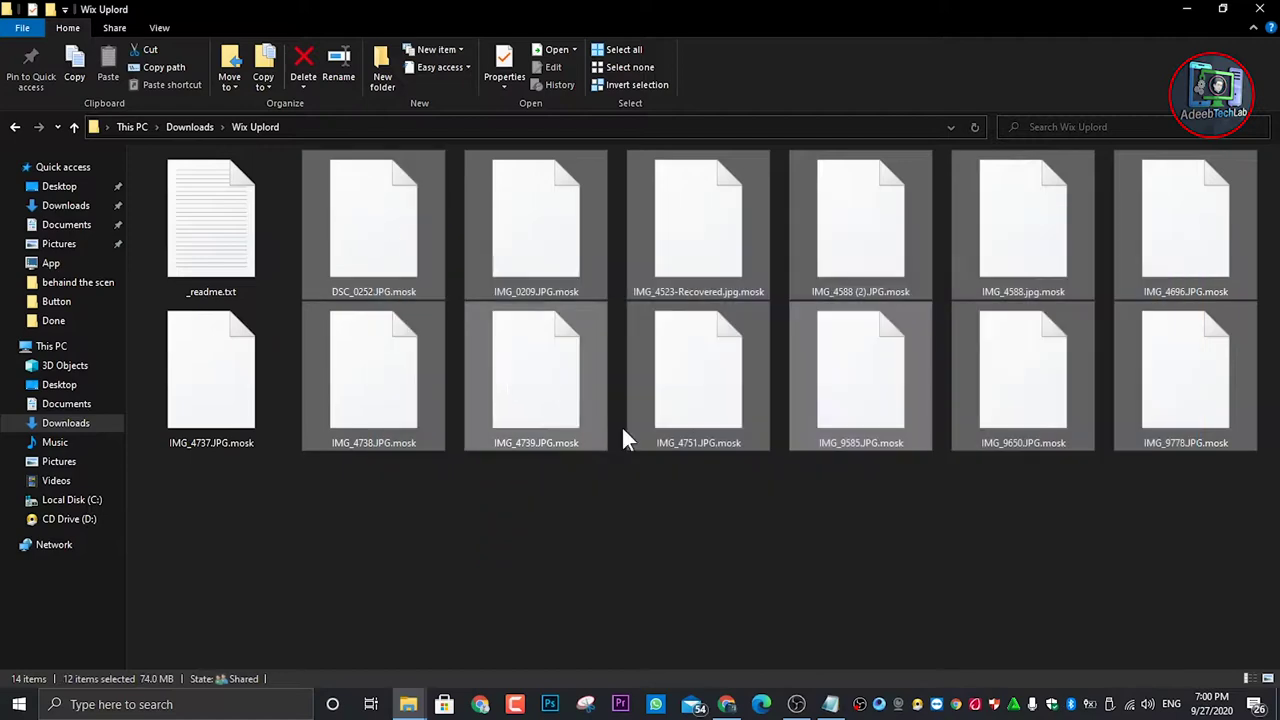
Examine the .mosk files beside the ordinary photos in Capture.PNG from the Documents folder, and put the image and folder away.
mouse_move(729, 444)
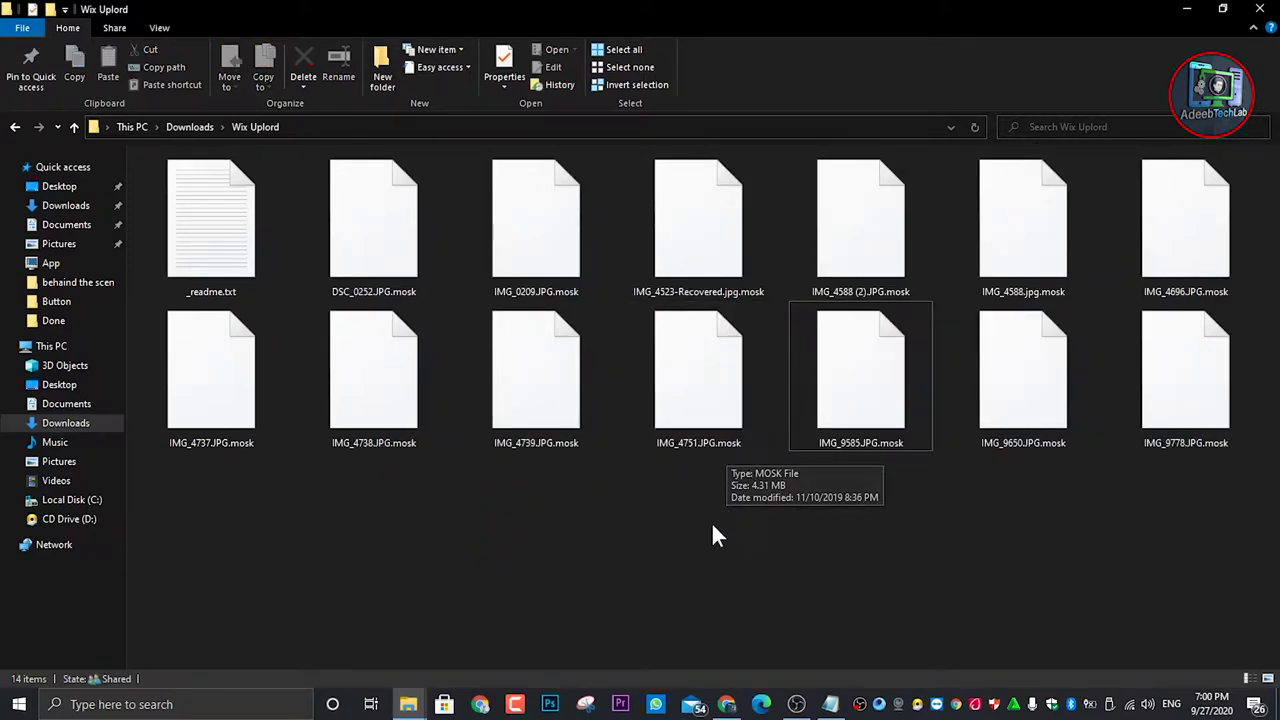
mouse_move(413, 700)
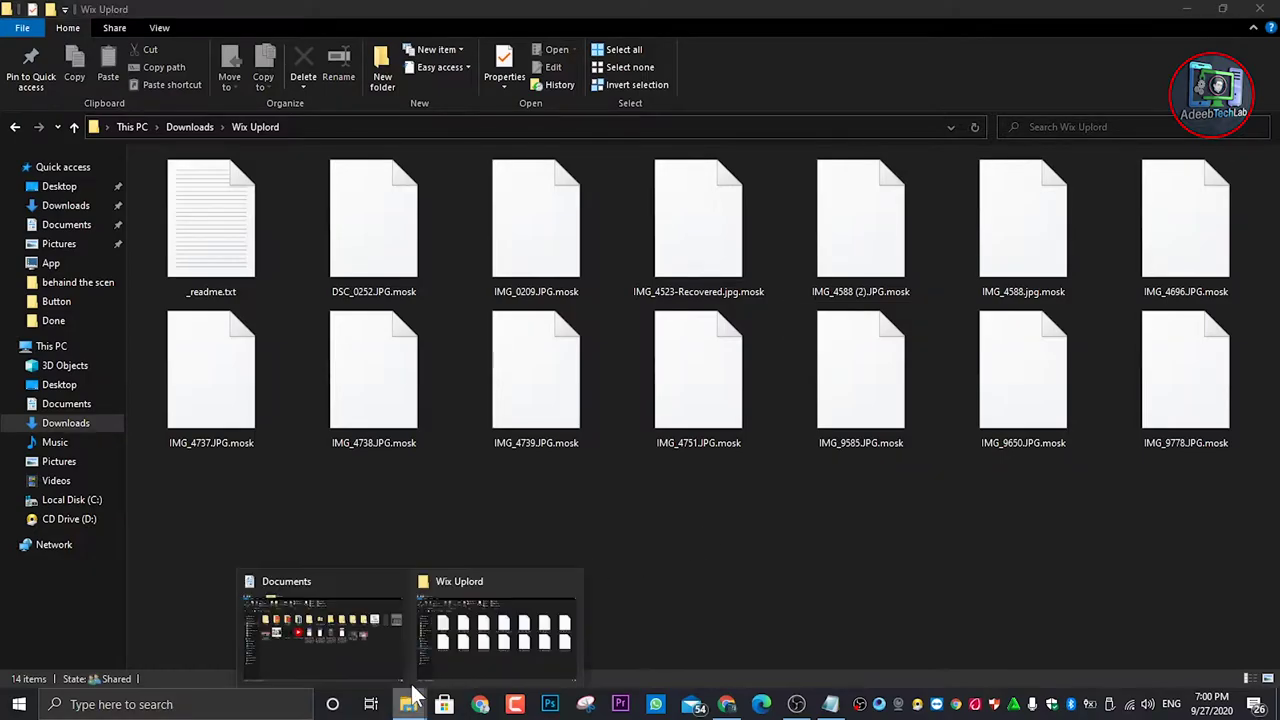
click(352, 625)
double_click(1228, 208)
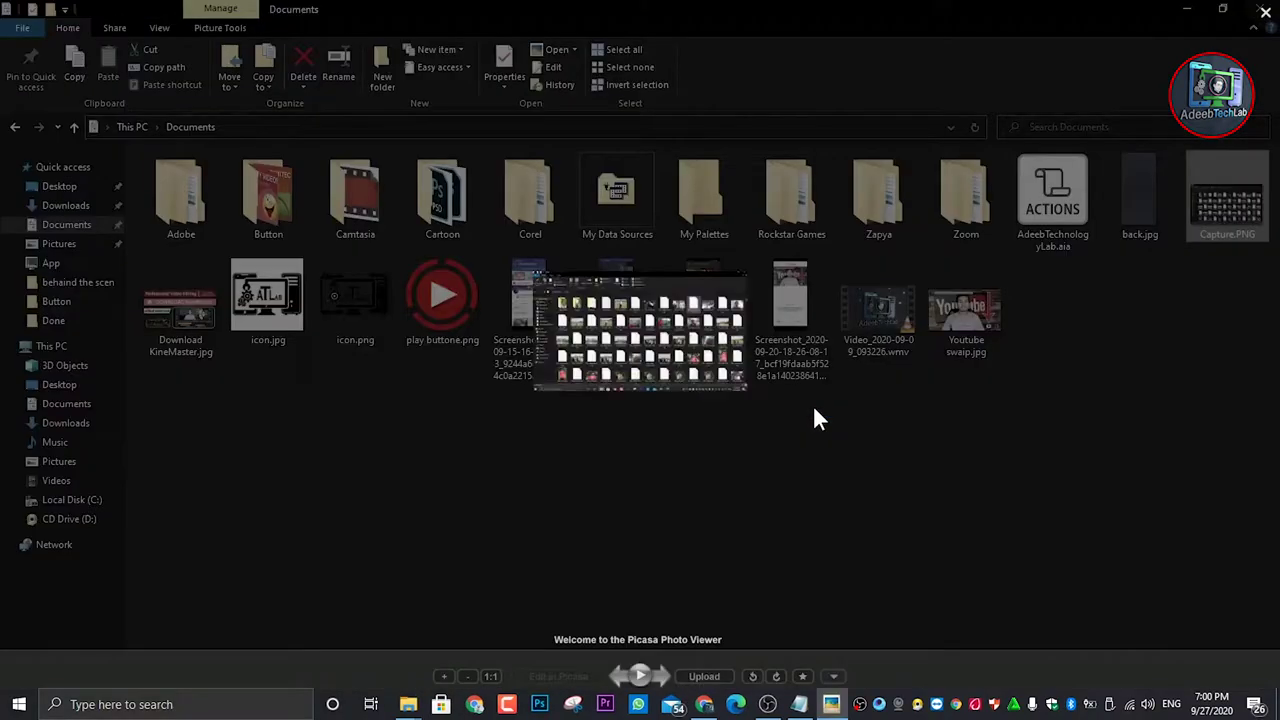
scroll(742, 344, up, 5)
scroll(742, 344, down, 5)
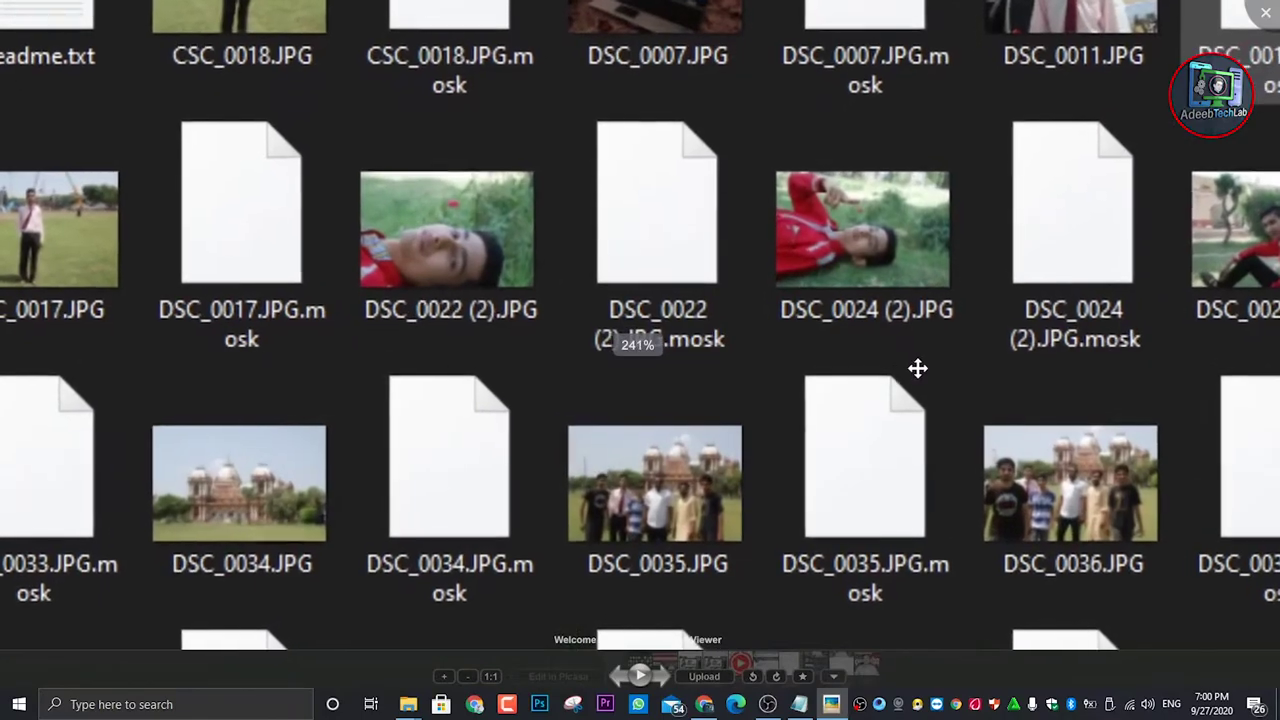
scroll(654, 346, up, 2)
scroll(628, 327, down, 2)
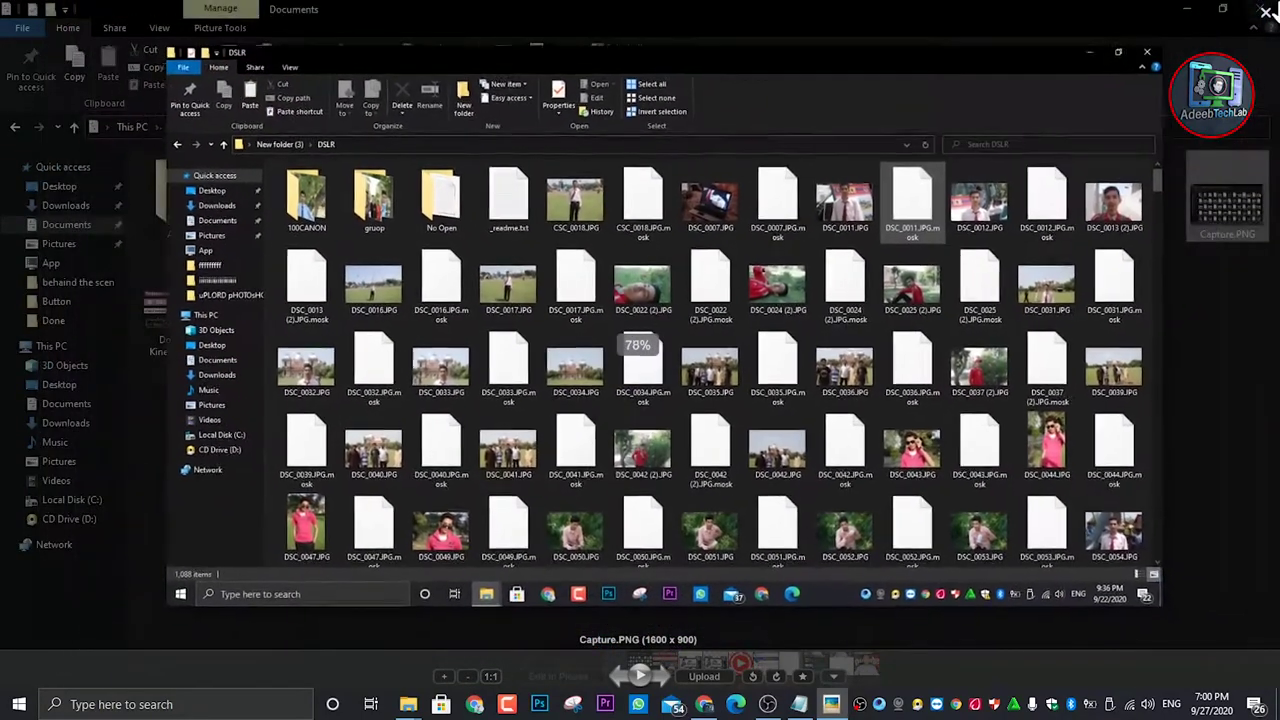
key(Escape)
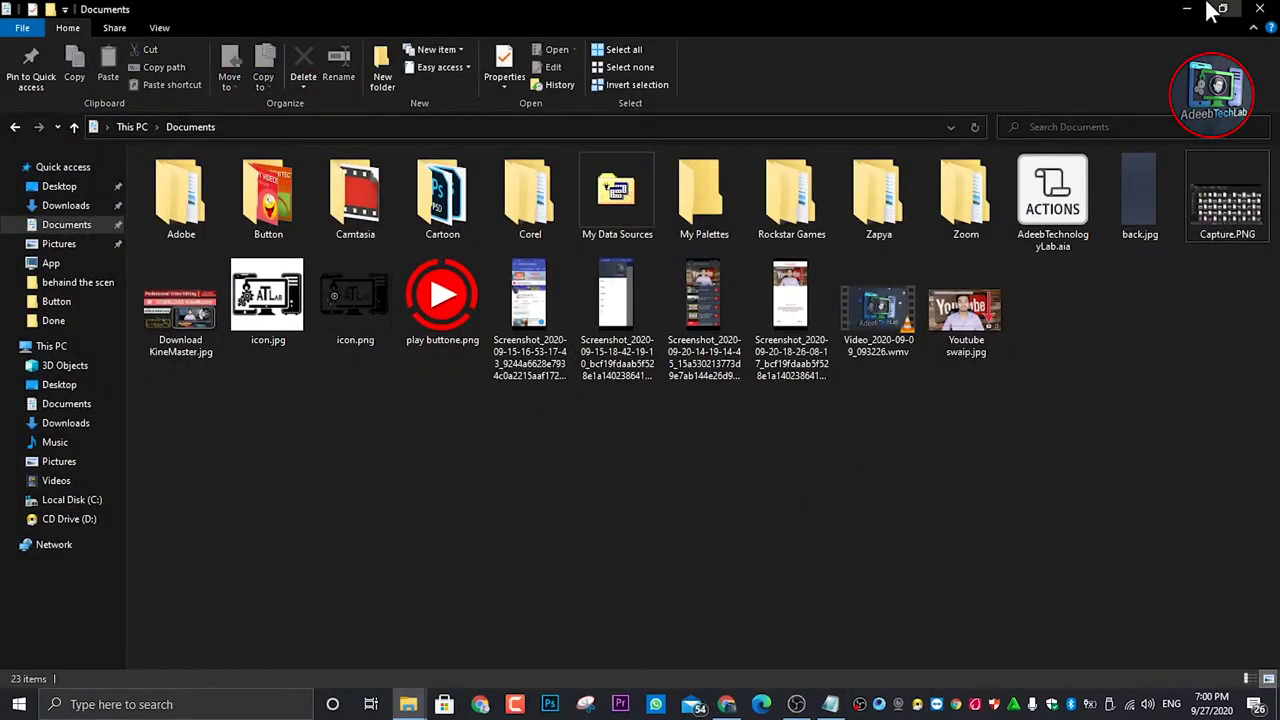
click(1220, 9)
click(757, 14)
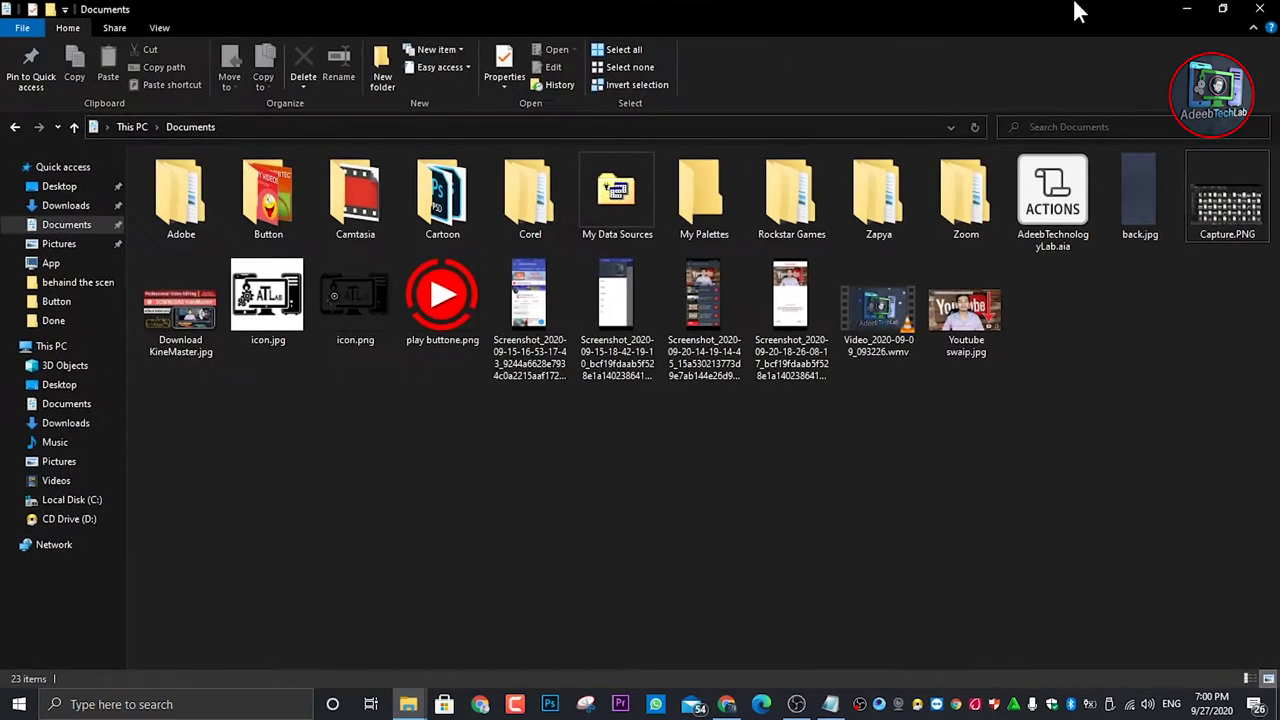
click(1190, 9)
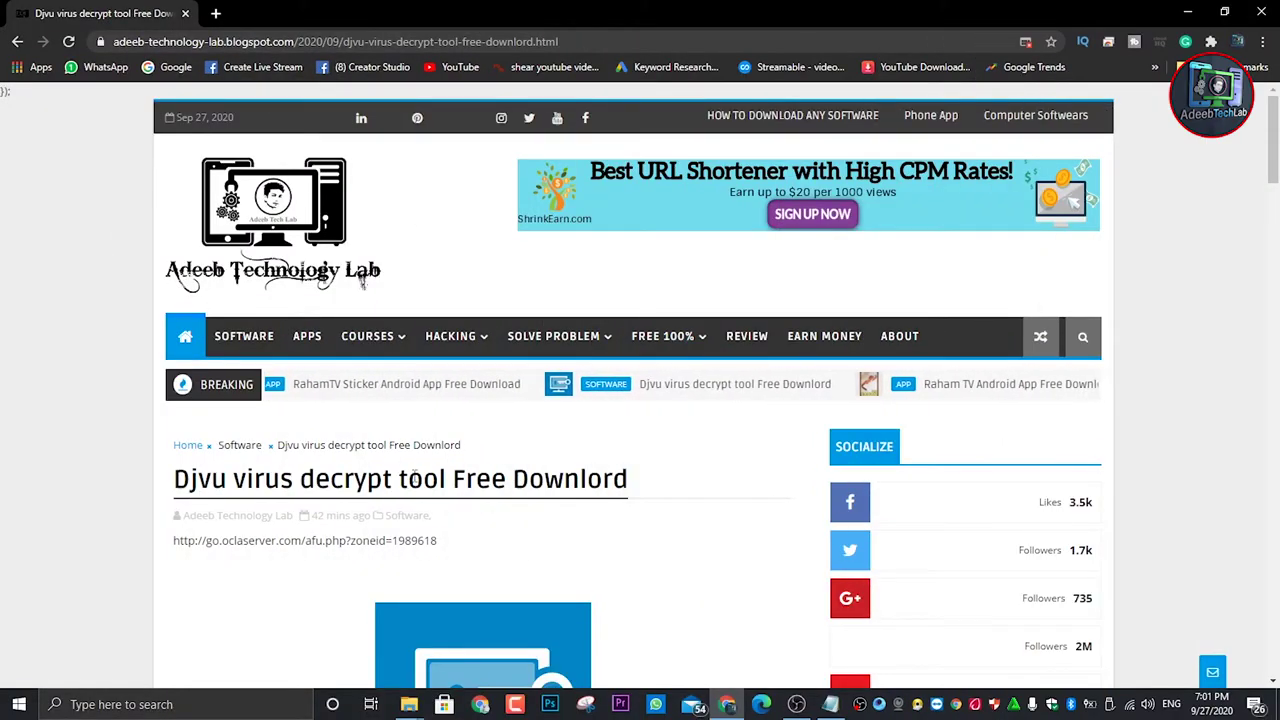
Read through the Djvu virus decrypt tool article down to its download link.
scroll(365, 280, down, 2)
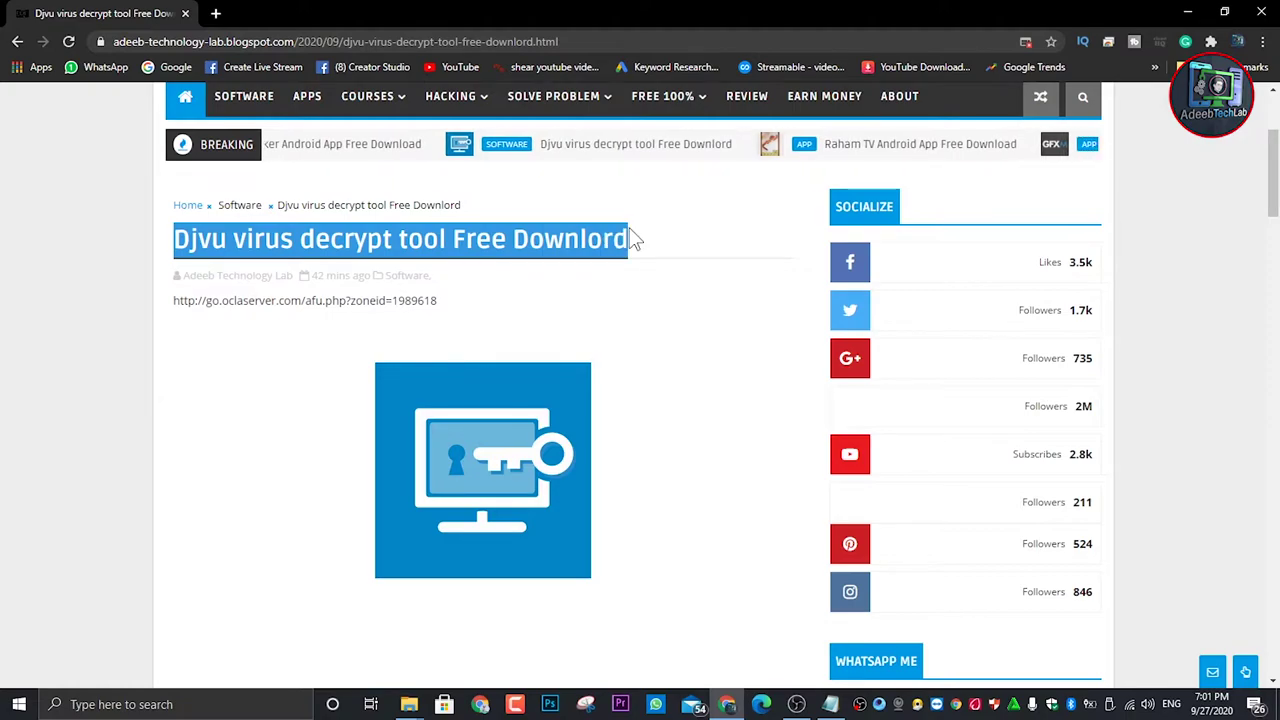
click(186, 232)
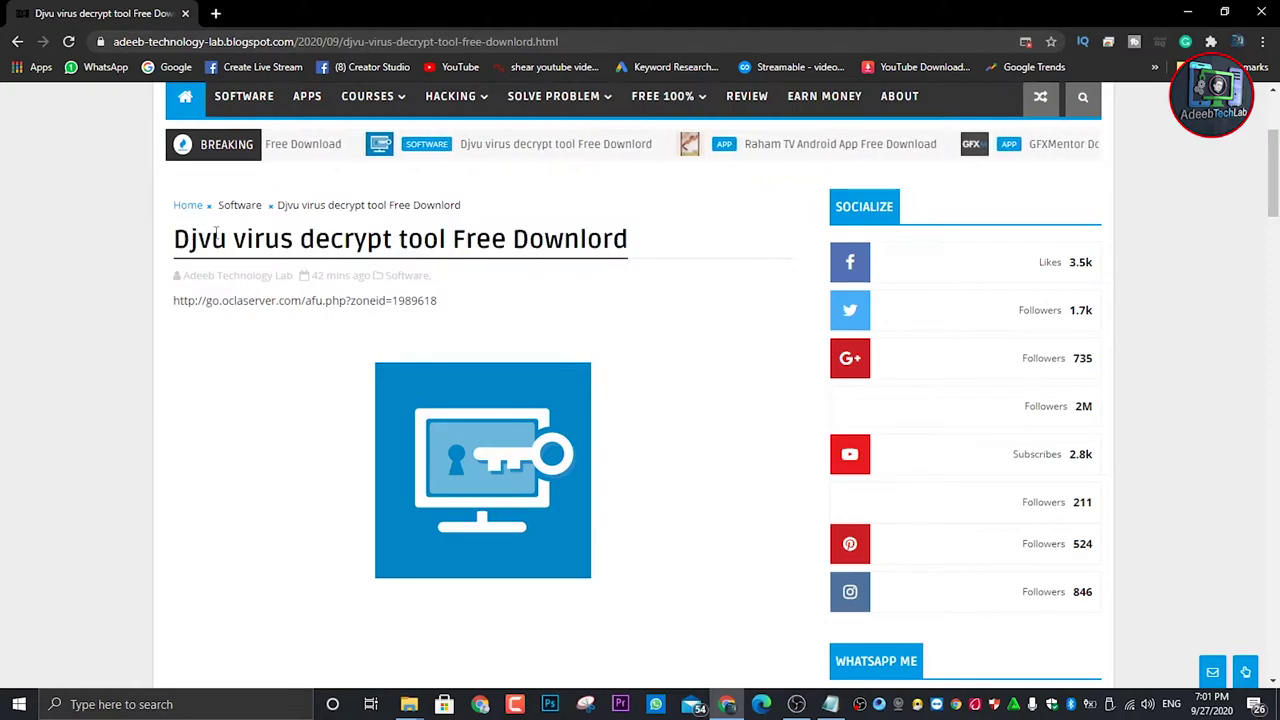
drag(253, 238, 372, 238)
click(372, 238)
scroll(471, 289, down, 2)
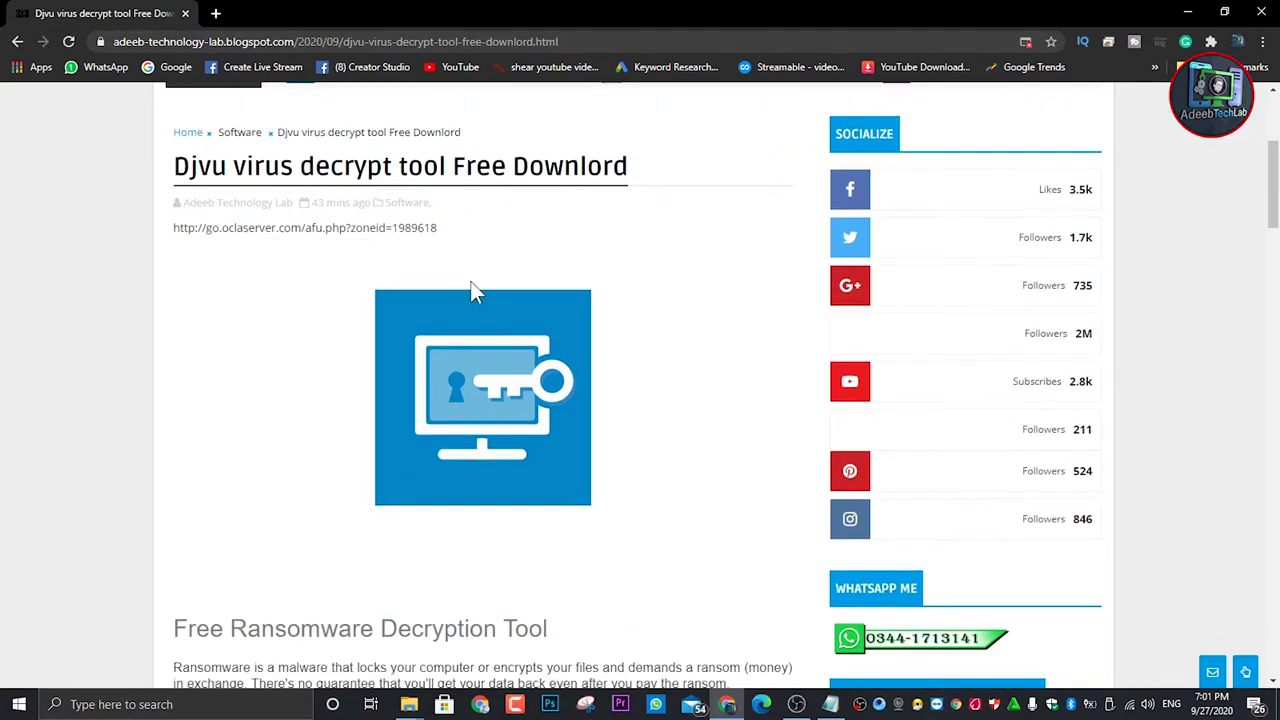
scroll(580, 375, down, 7)
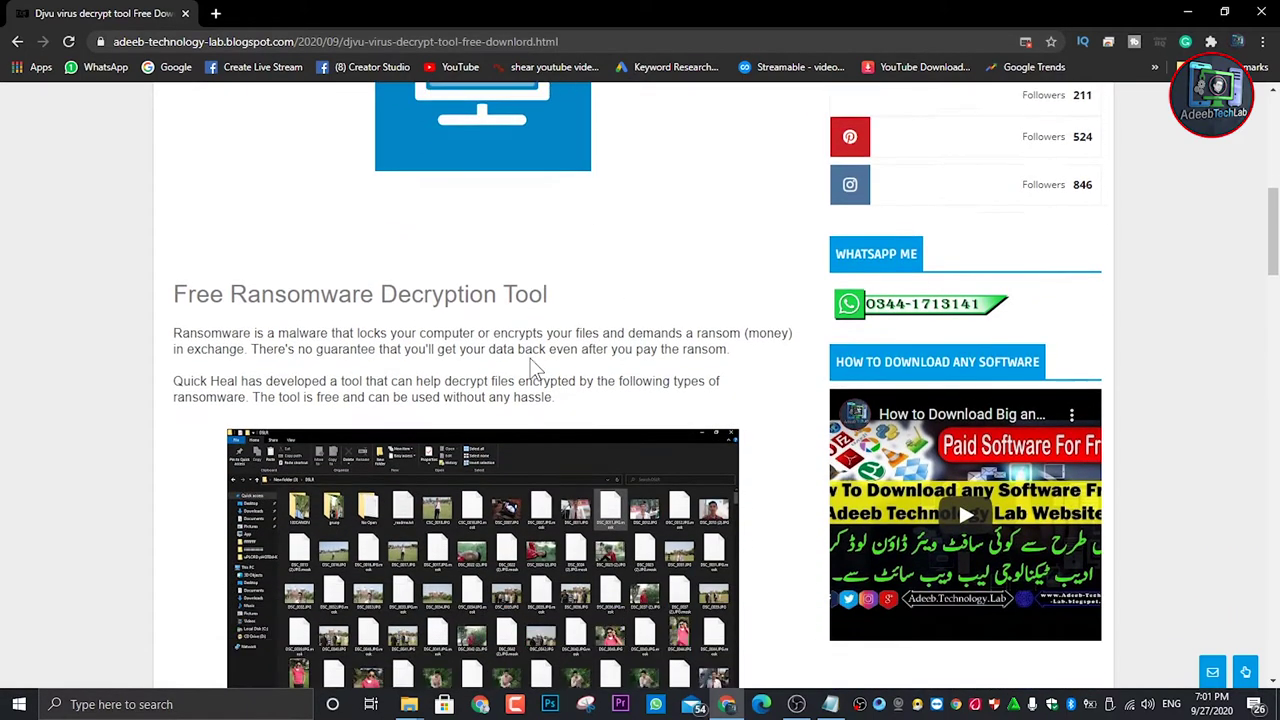
scroll(436, 255, up, 2)
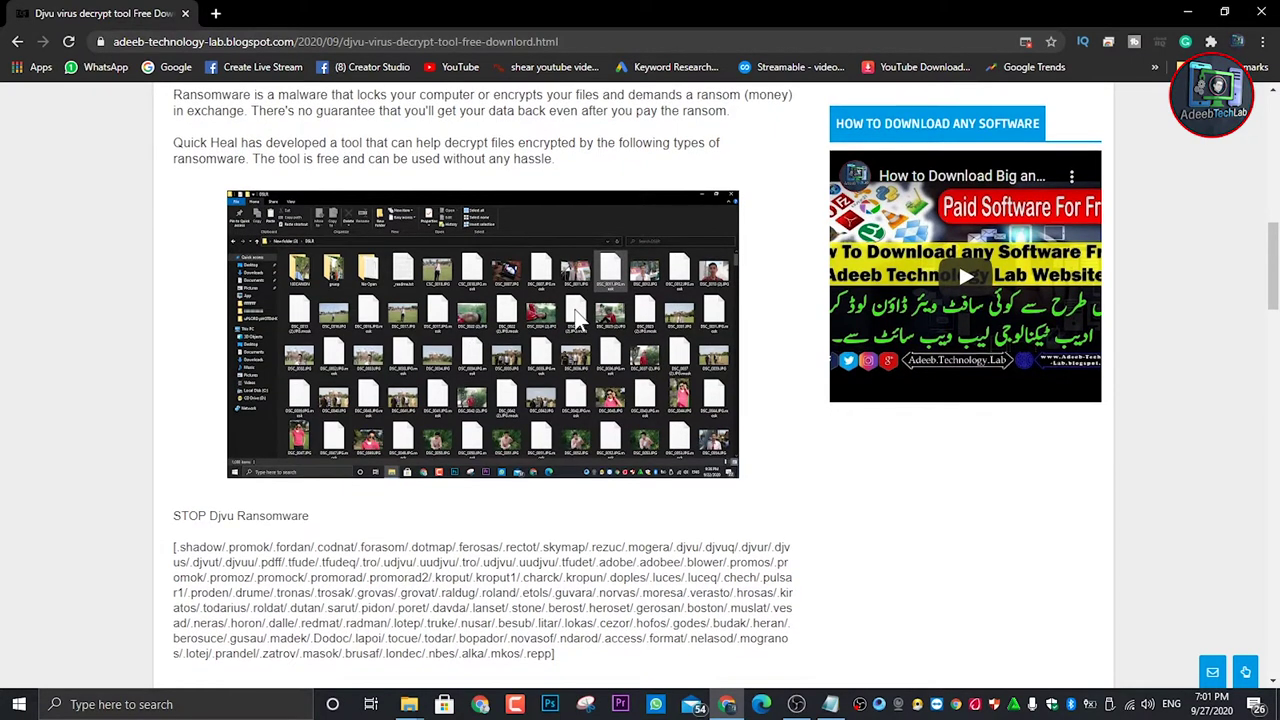
scroll(572, 393, down, 5)
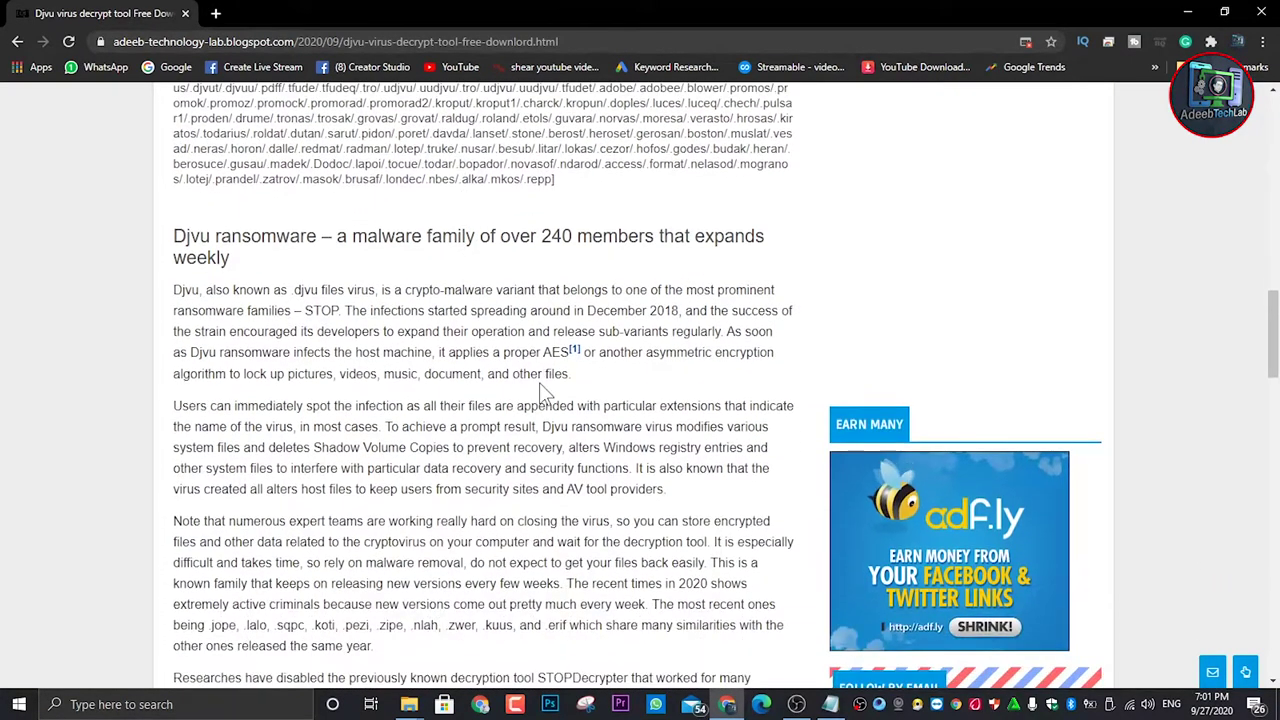
scroll(545, 410, down, 4)
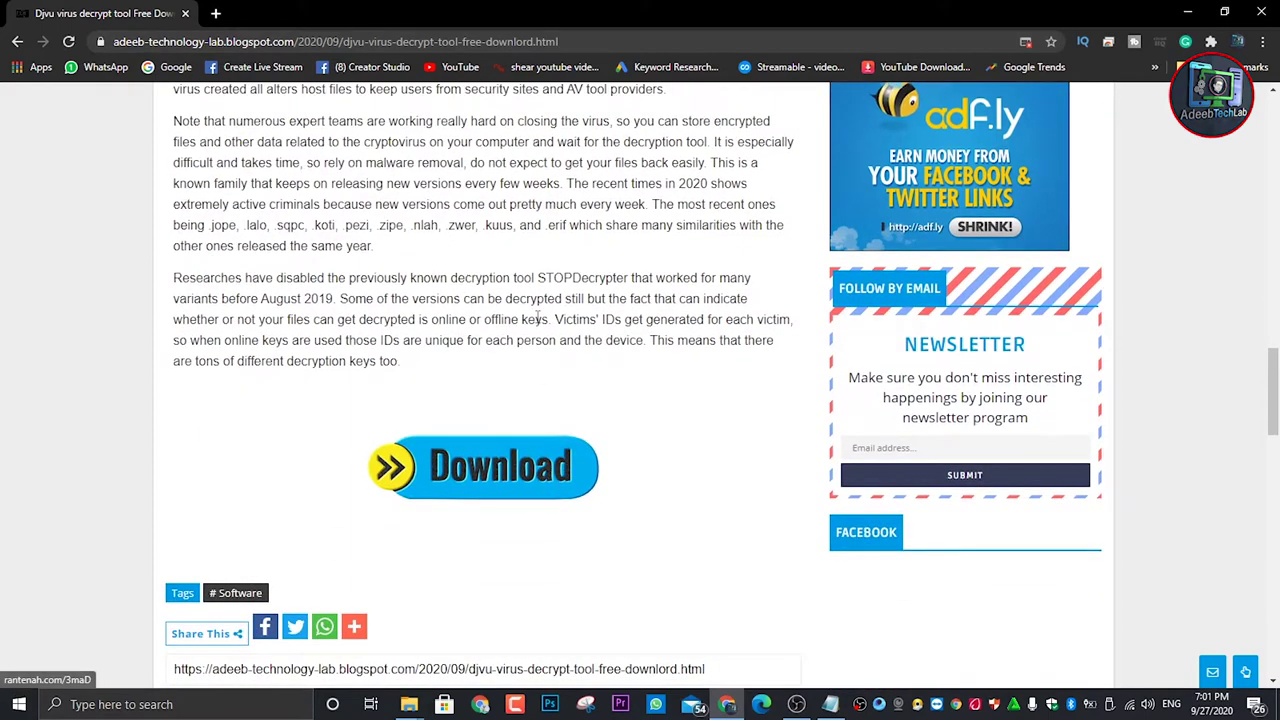
scroll(503, 306, down, 2)
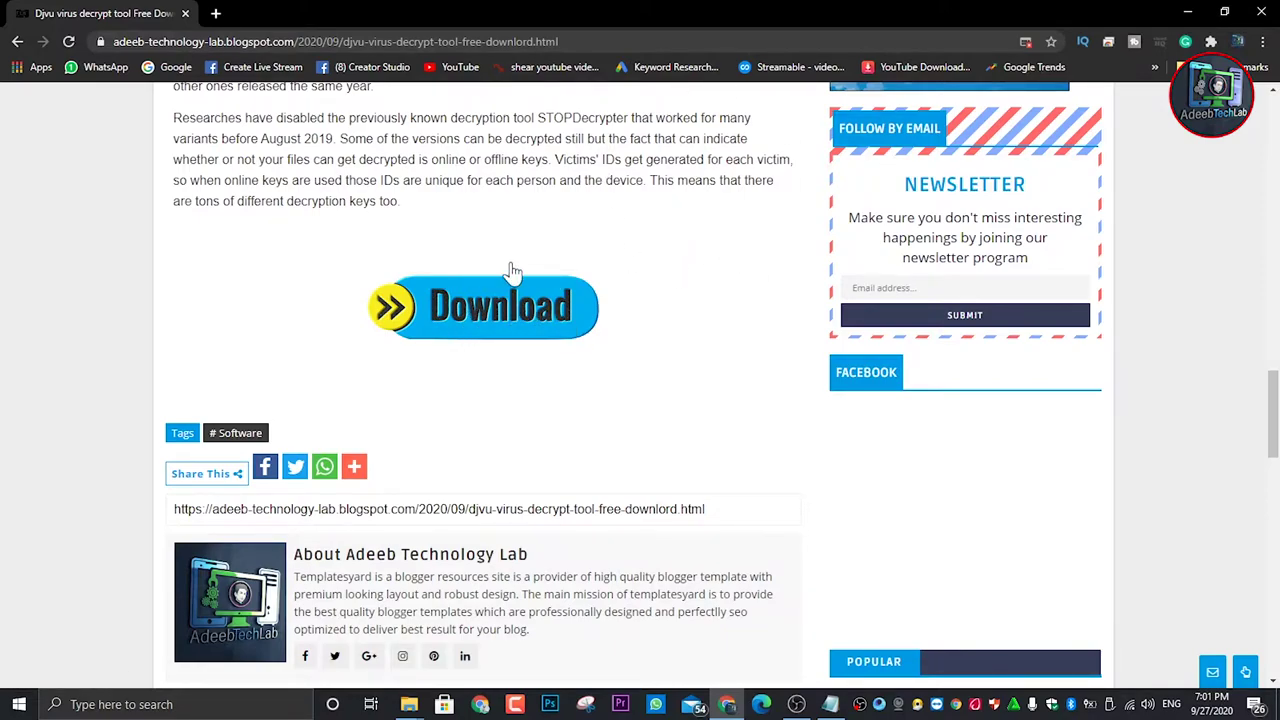
drag(394, 201, 276, 150)
Follow the article's download link through the AdFly ad pages to the Google Drive file, denying the atharori.net notification request.
click(509, 186)
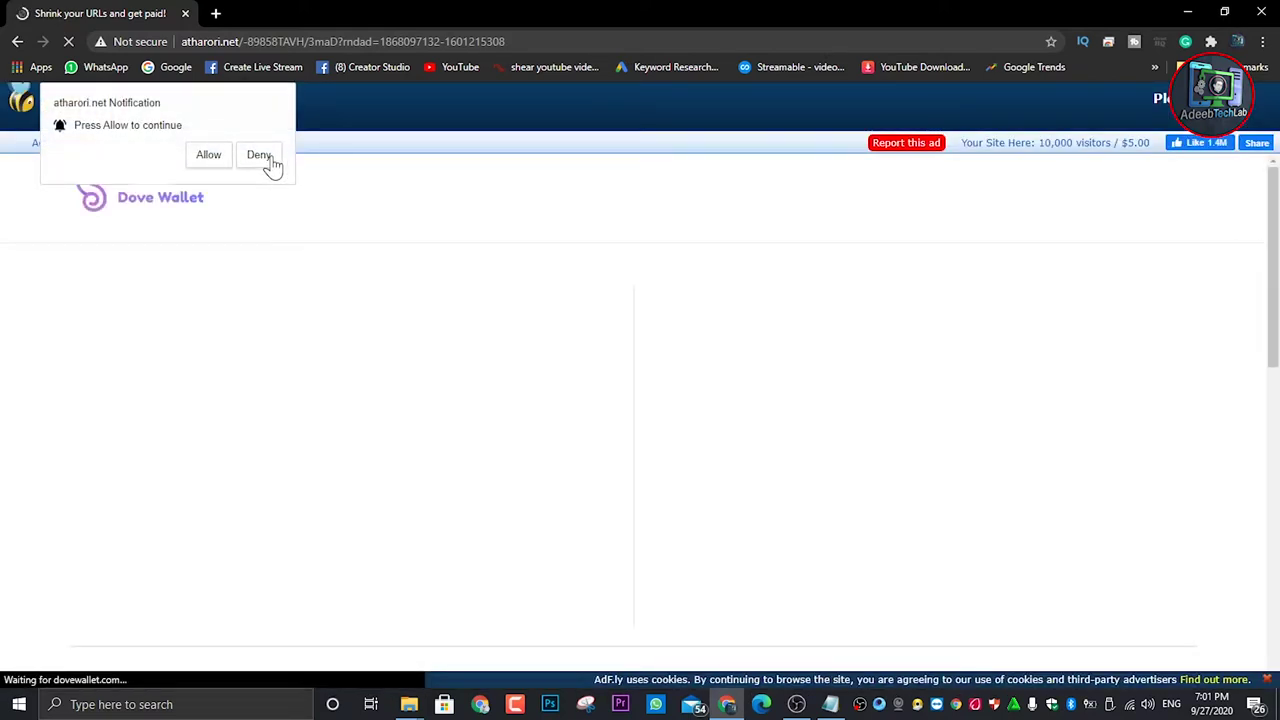
click(268, 160)
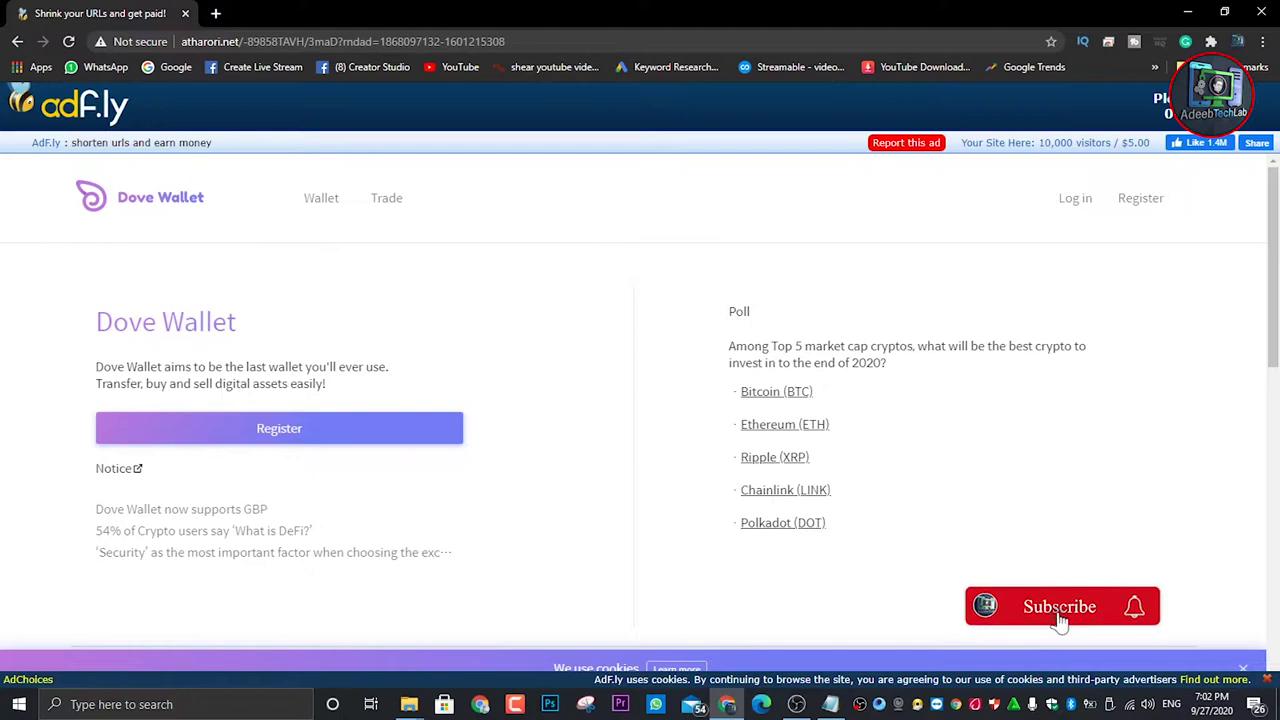
click(1199, 170)
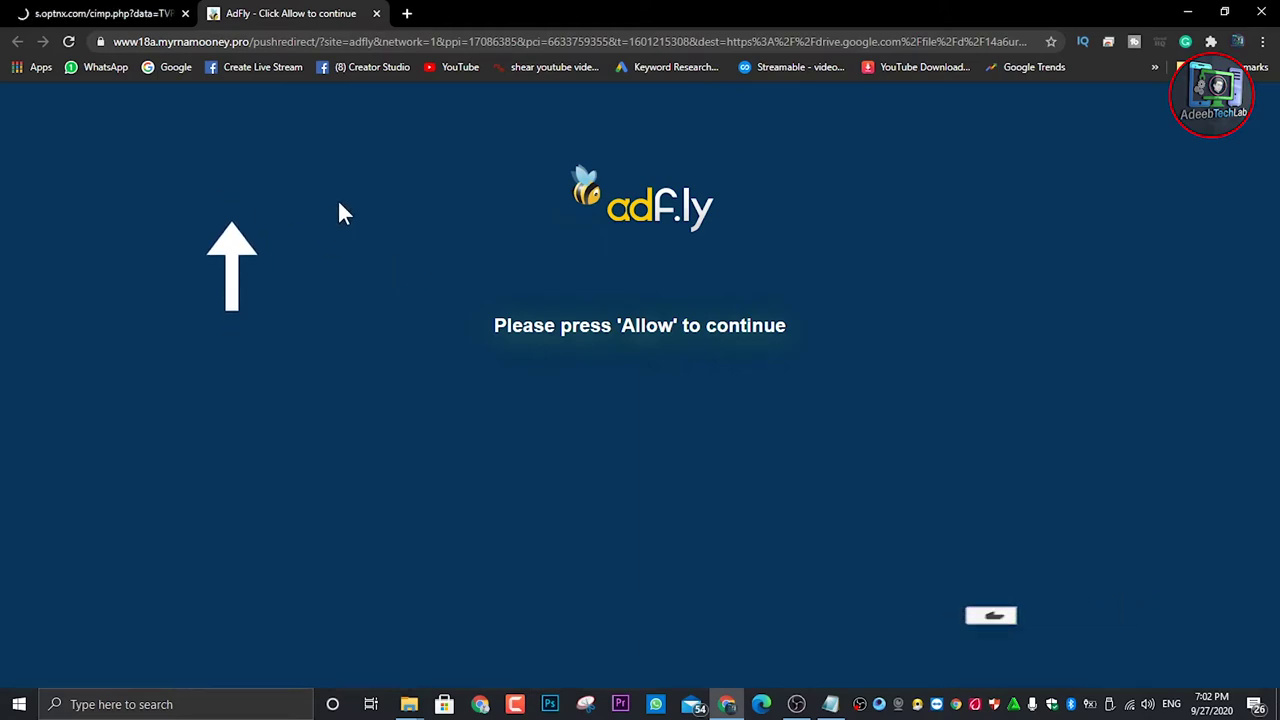
click(247, 135)
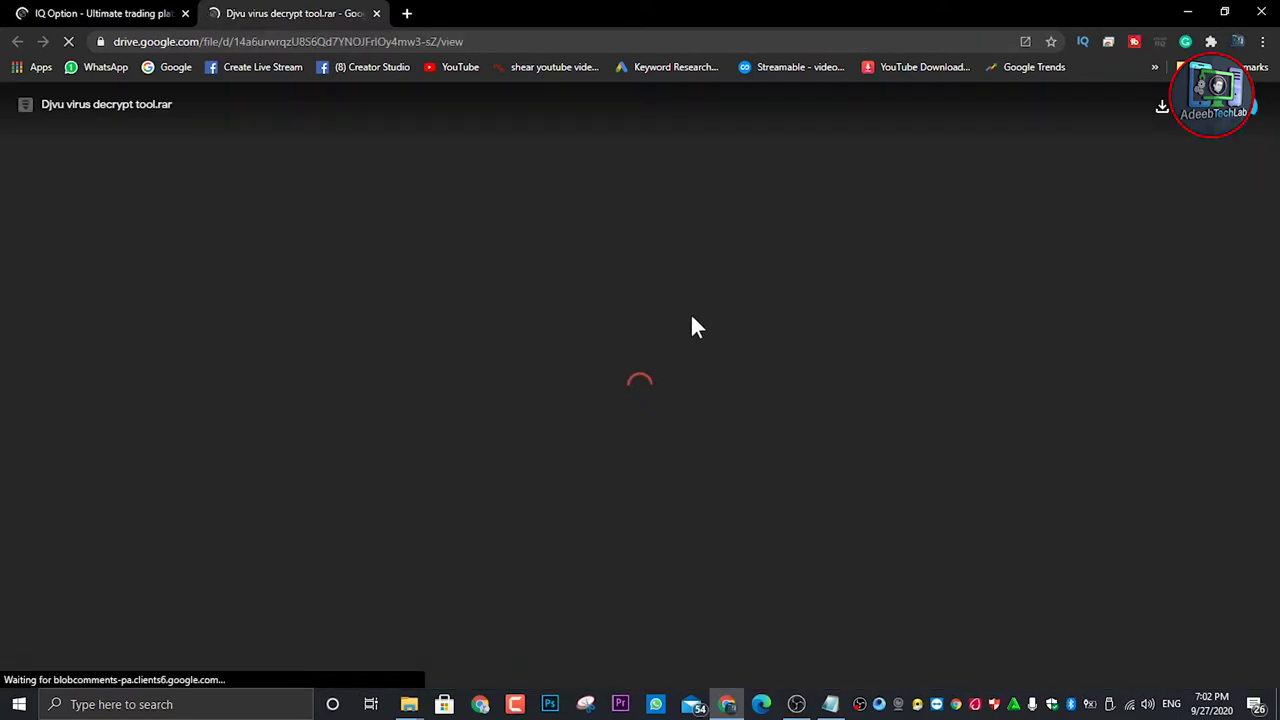
Download Djvu virus decrypt tool.rar to the Downloads folder and show the saved archive there.
click(1161, 110)
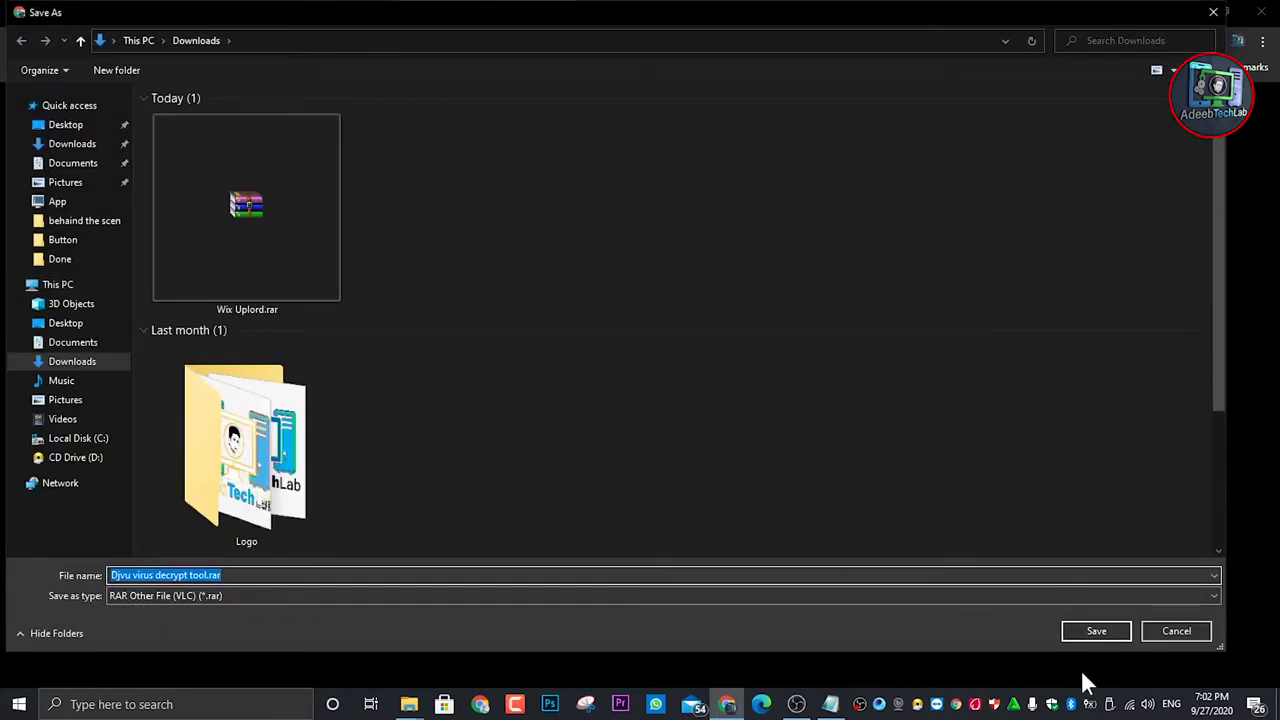
click(1097, 637)
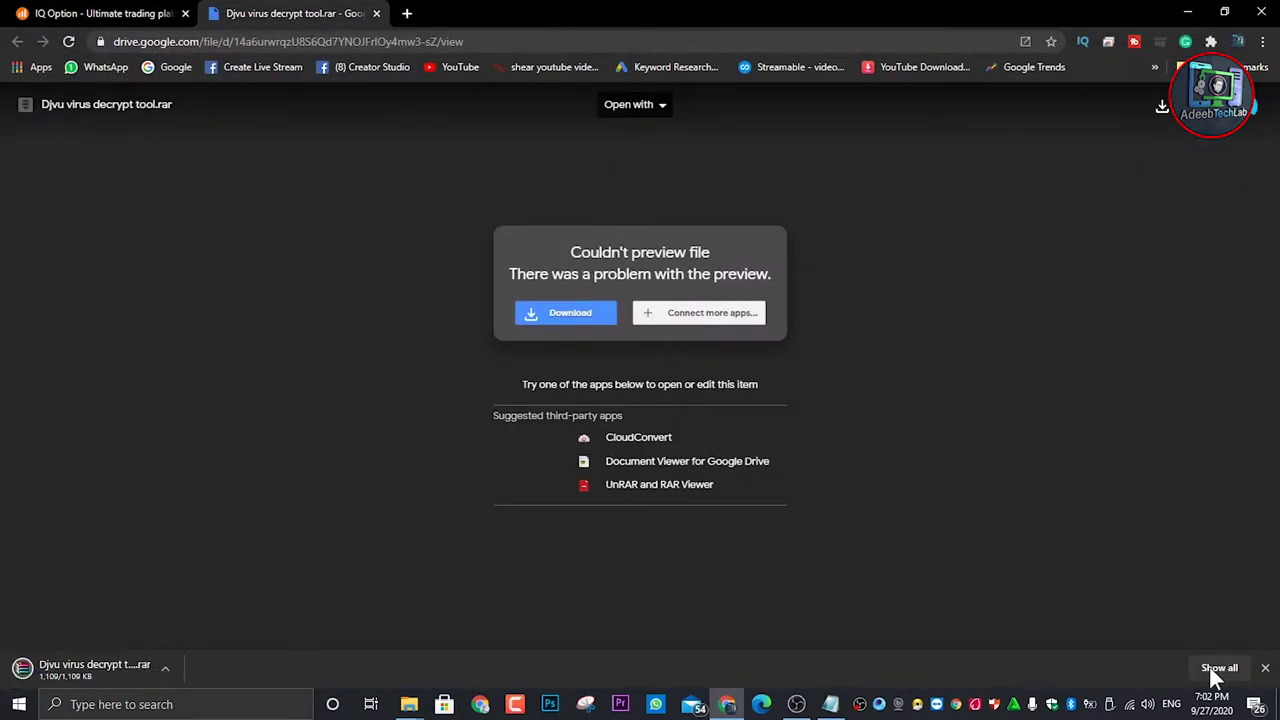
click(1218, 668)
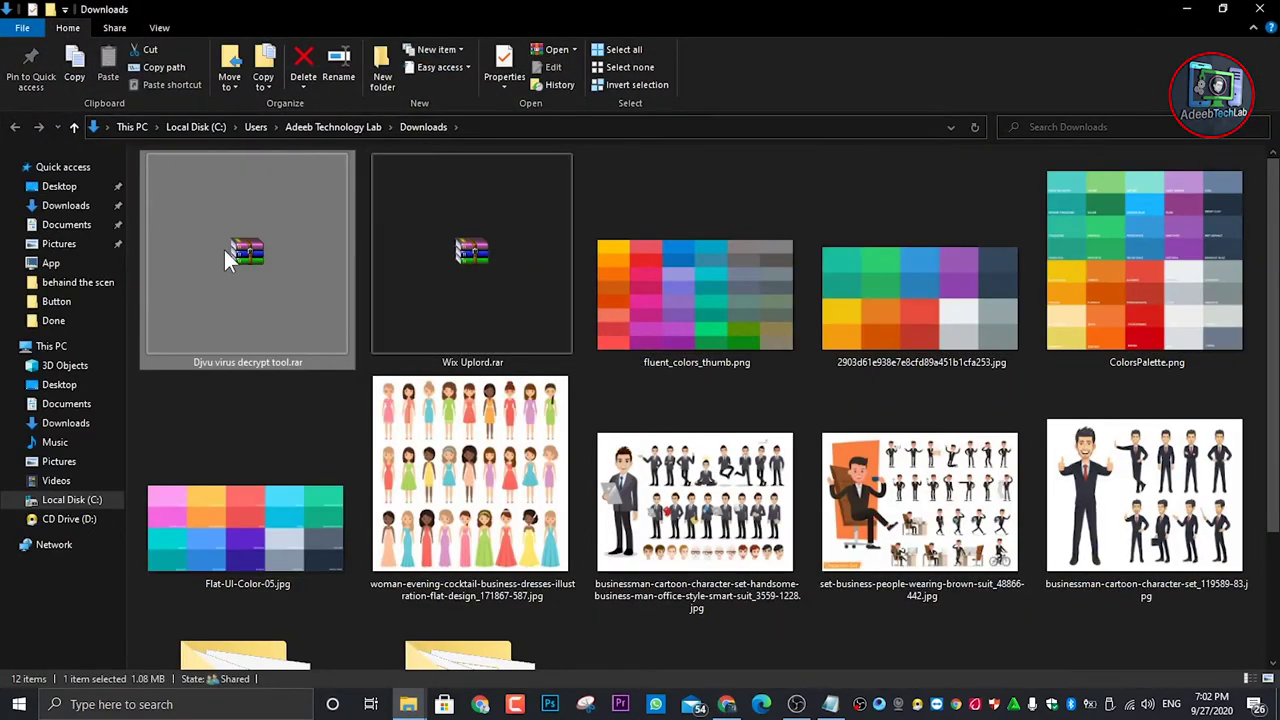
Extract Djvu virus decrypt tool.rar in place and open the extracted folder.
right_click(224, 250)
click(303, 316)
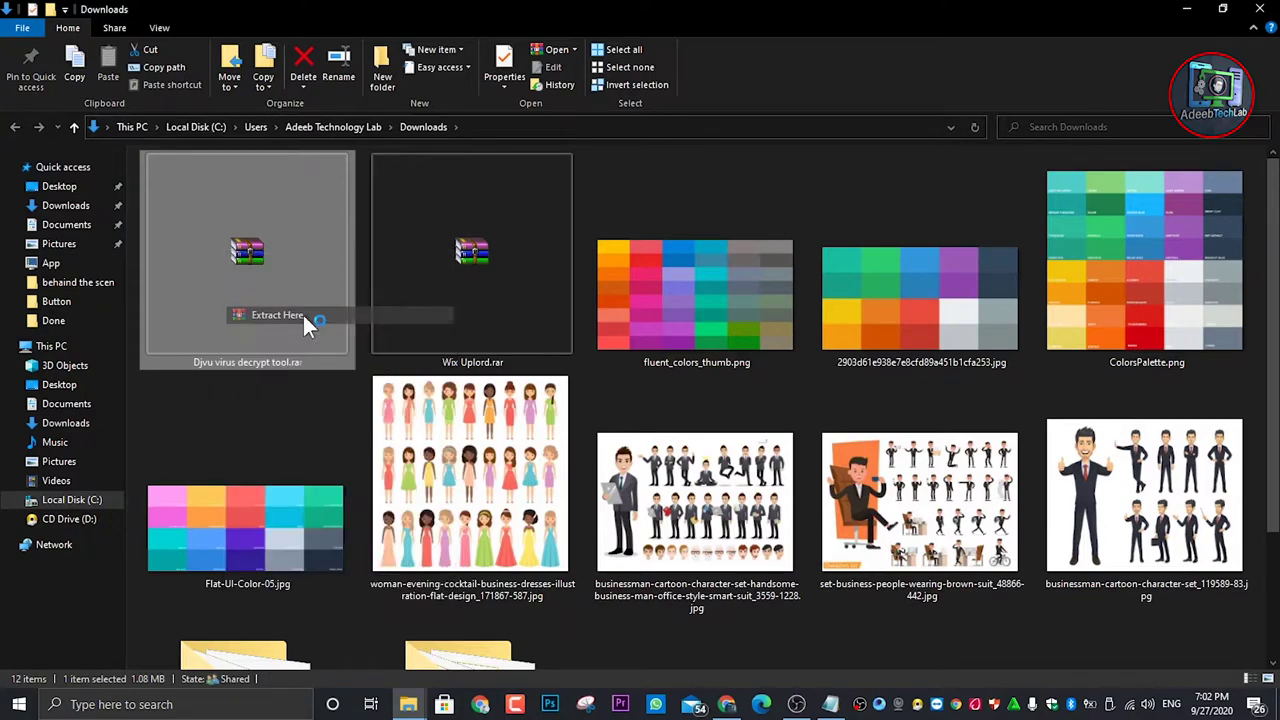
scroll(719, 528, down, 2)
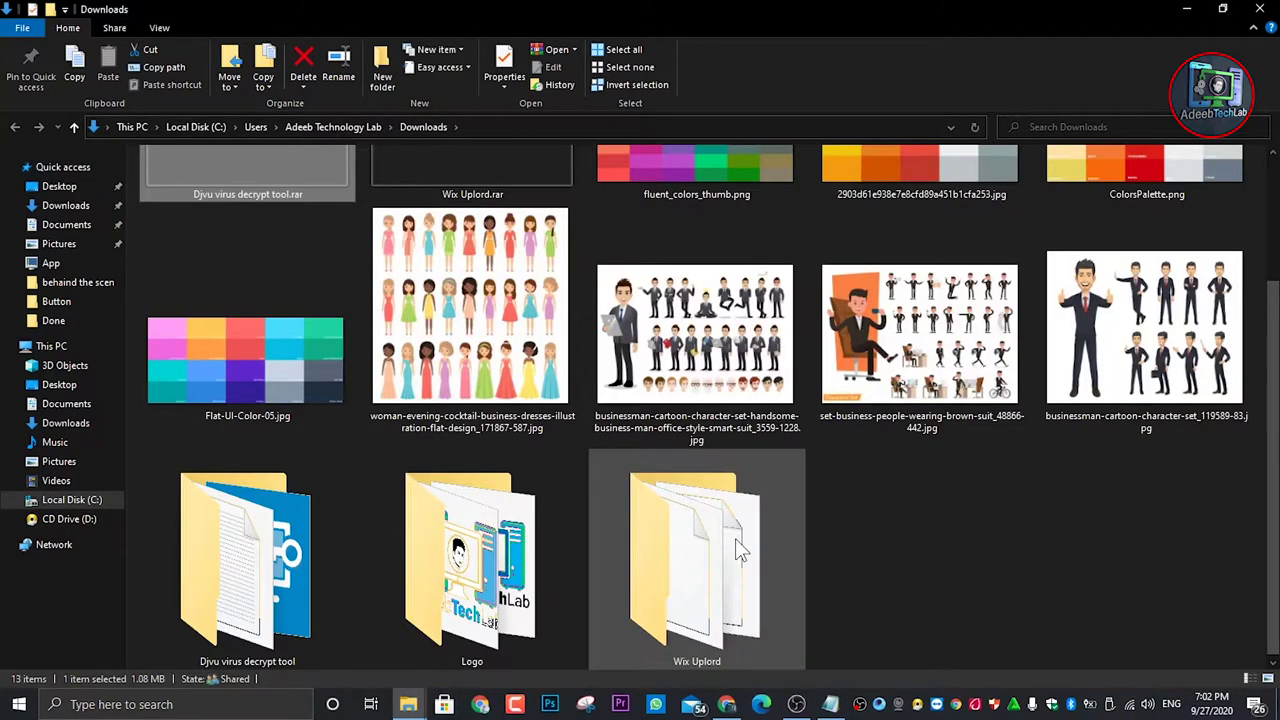
double_click(248, 552)
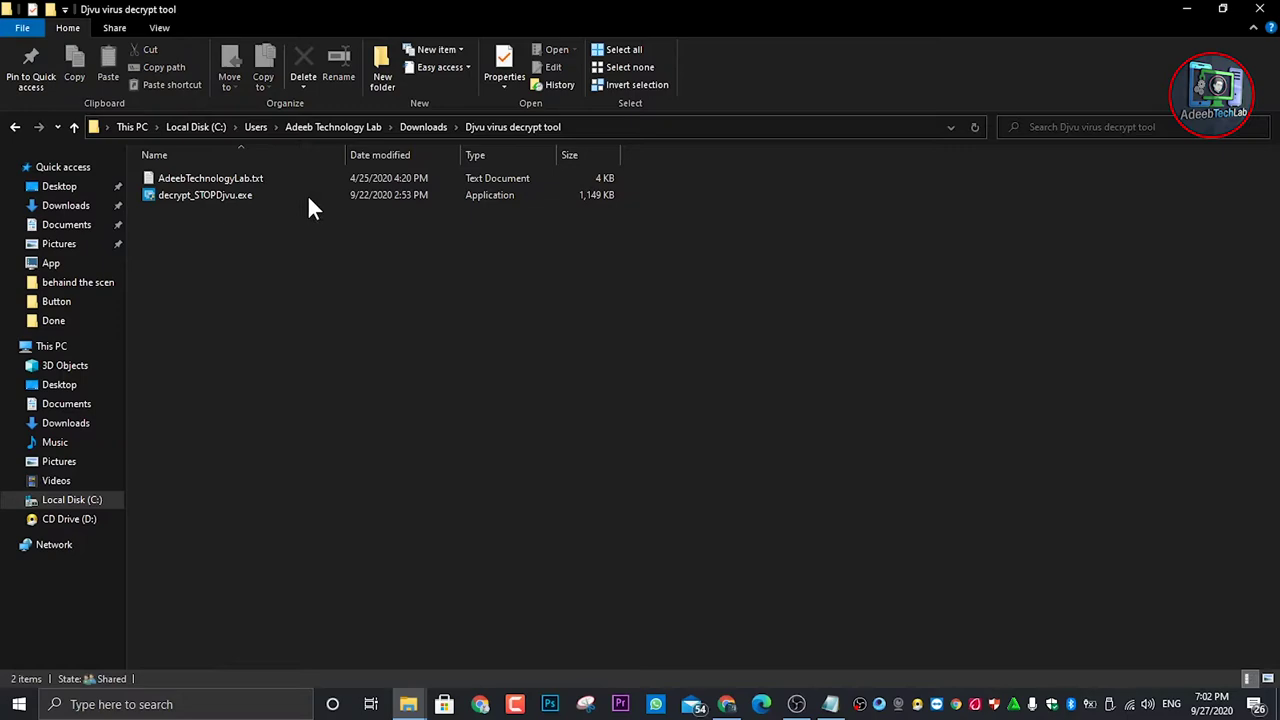
Enlarge the file icons in the Djvu virus decrypt tool folder and look at decrypt_STOPDjvu.exe.
click(252, 201)
scroll(530, 440, up, 5)
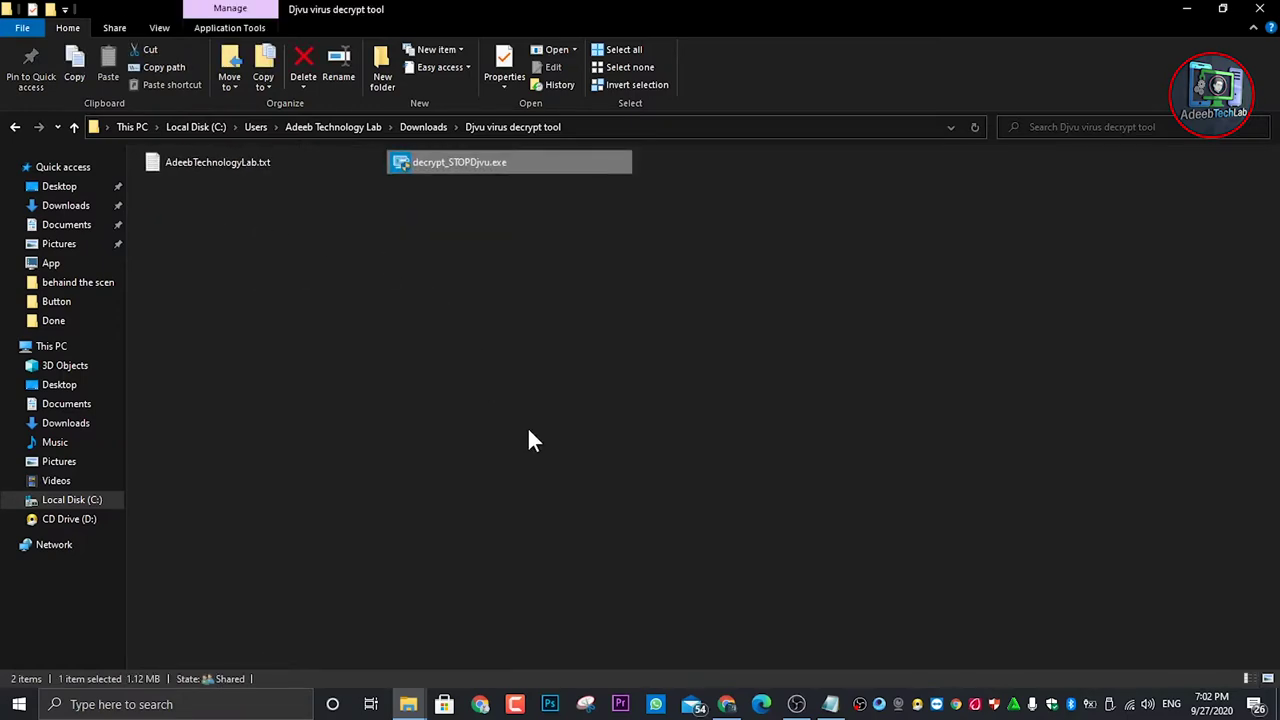
scroll(530, 438, up, 3)
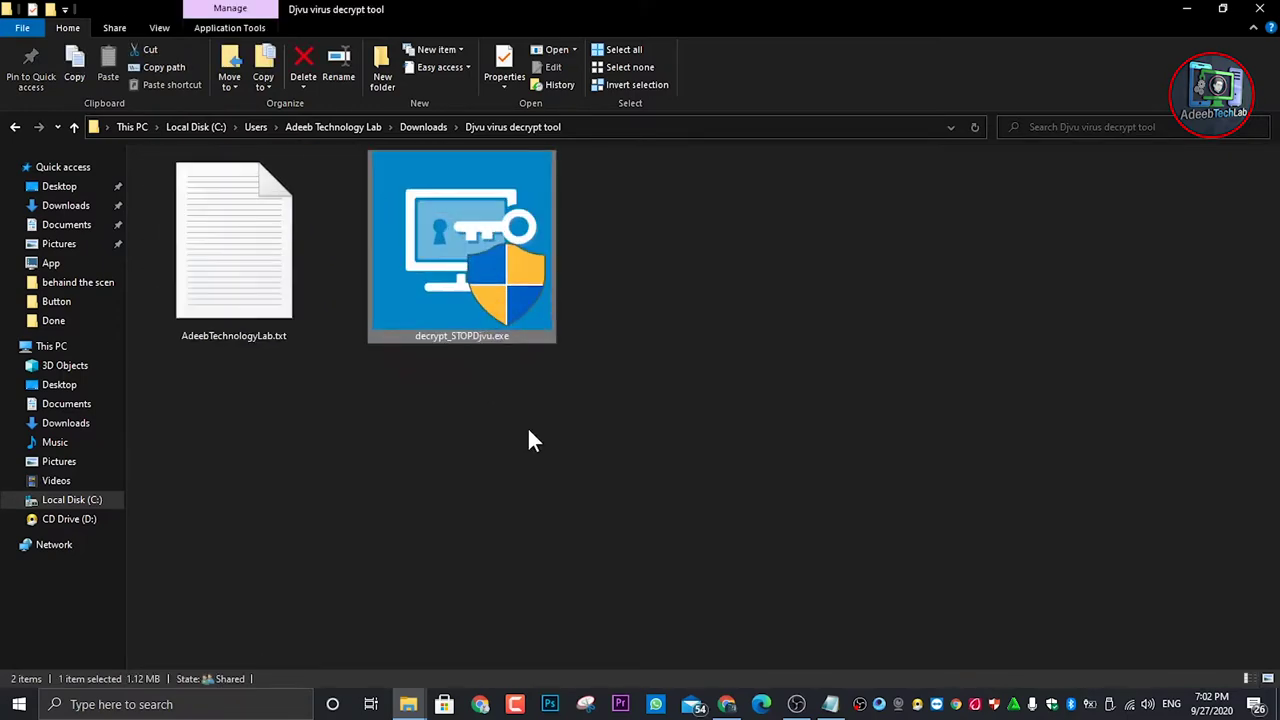
click(683, 352)
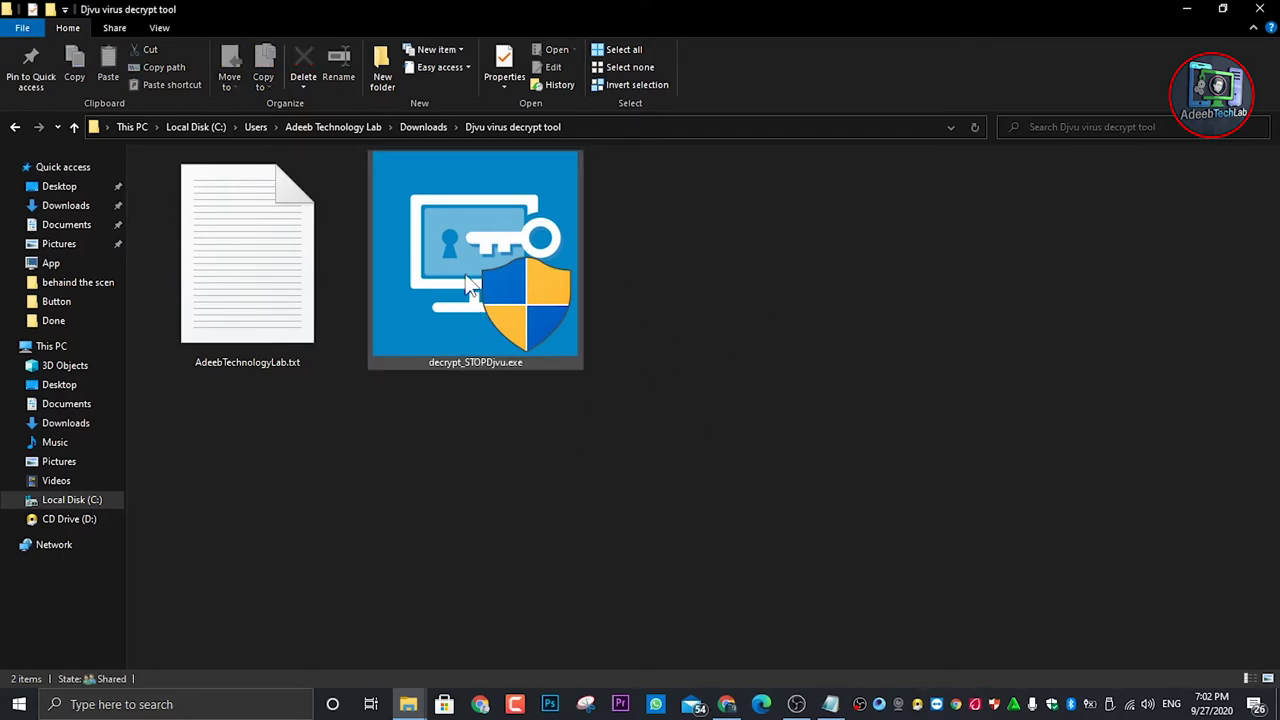
drag(684, 459, 536, 463)
drag(561, 515, 573, 476)
Minimize the decrypt tool folder and the browser to return to the encrypted photos in the Wix Uplord folder.
click(1187, 9)
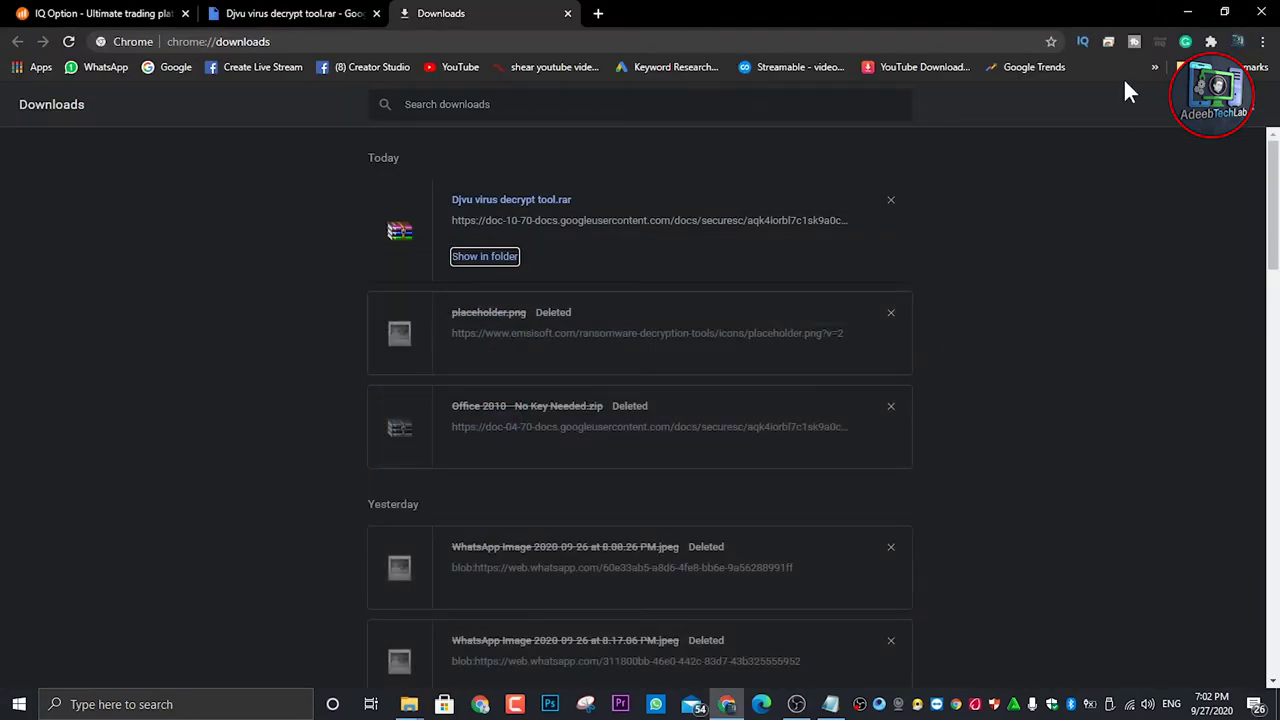
click(1195, 11)
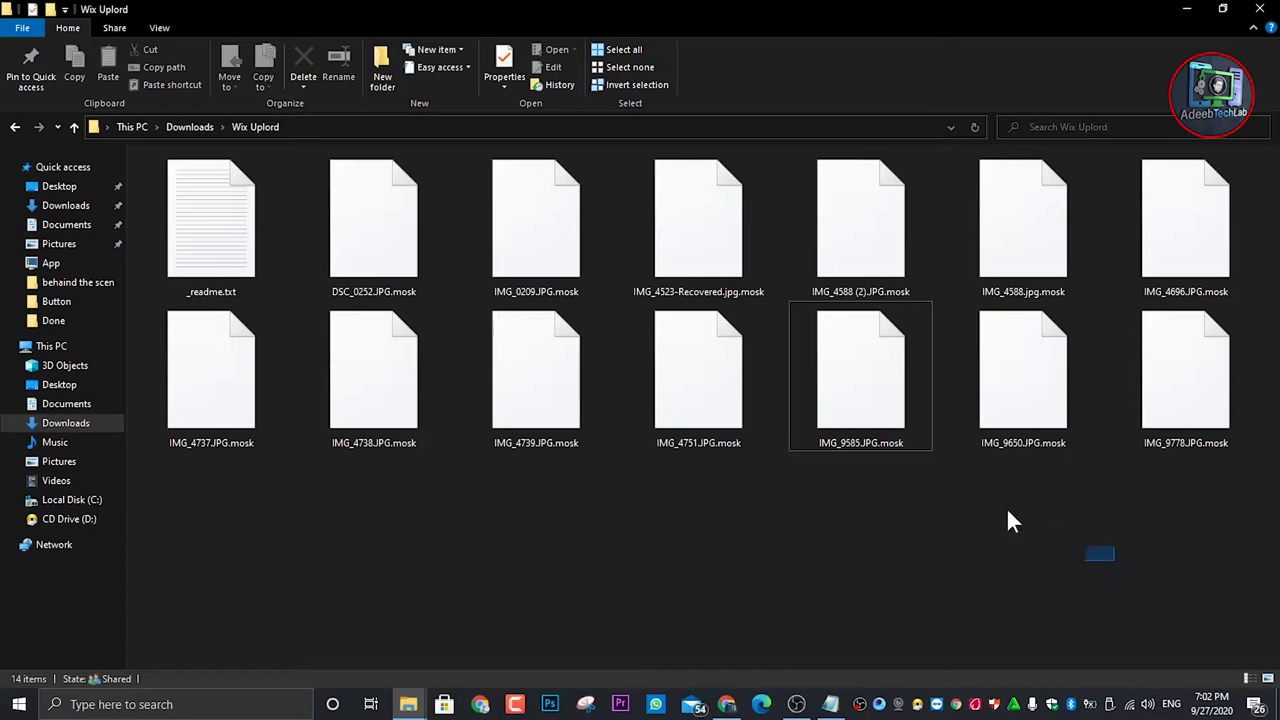
drag(1010, 520, 721, 468)
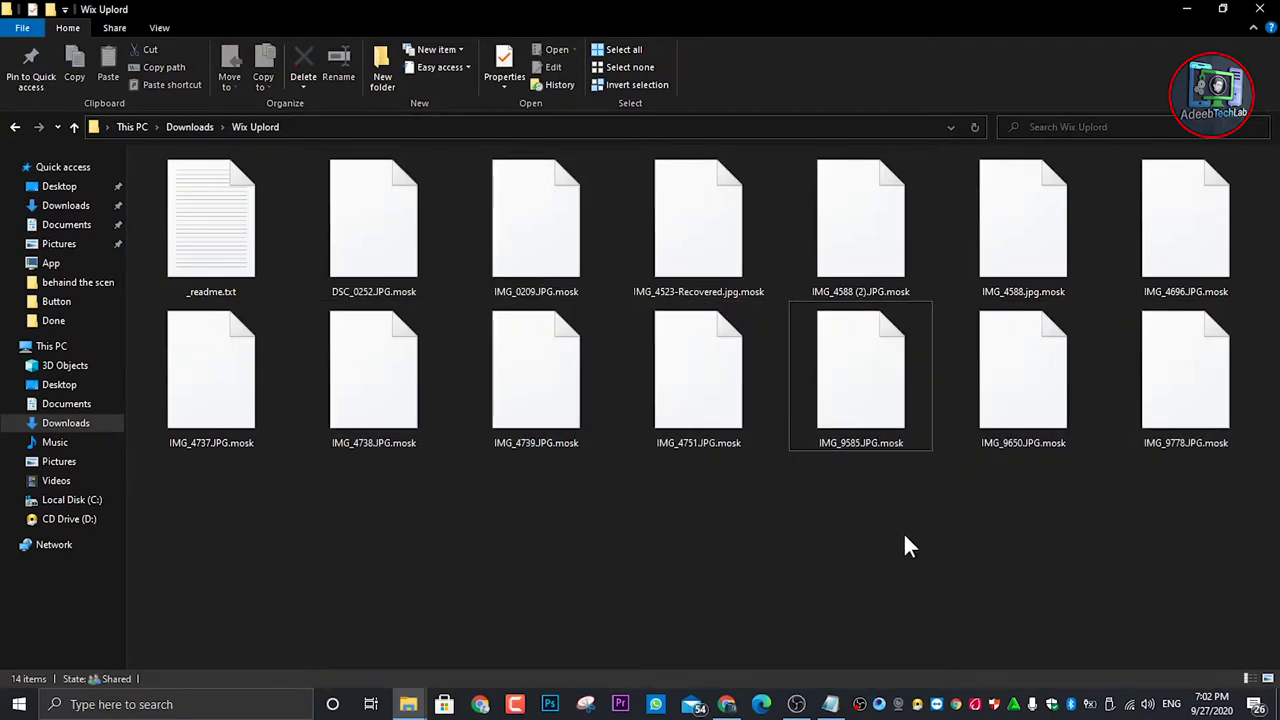
drag(908, 545, 786, 477)
click(877, 362)
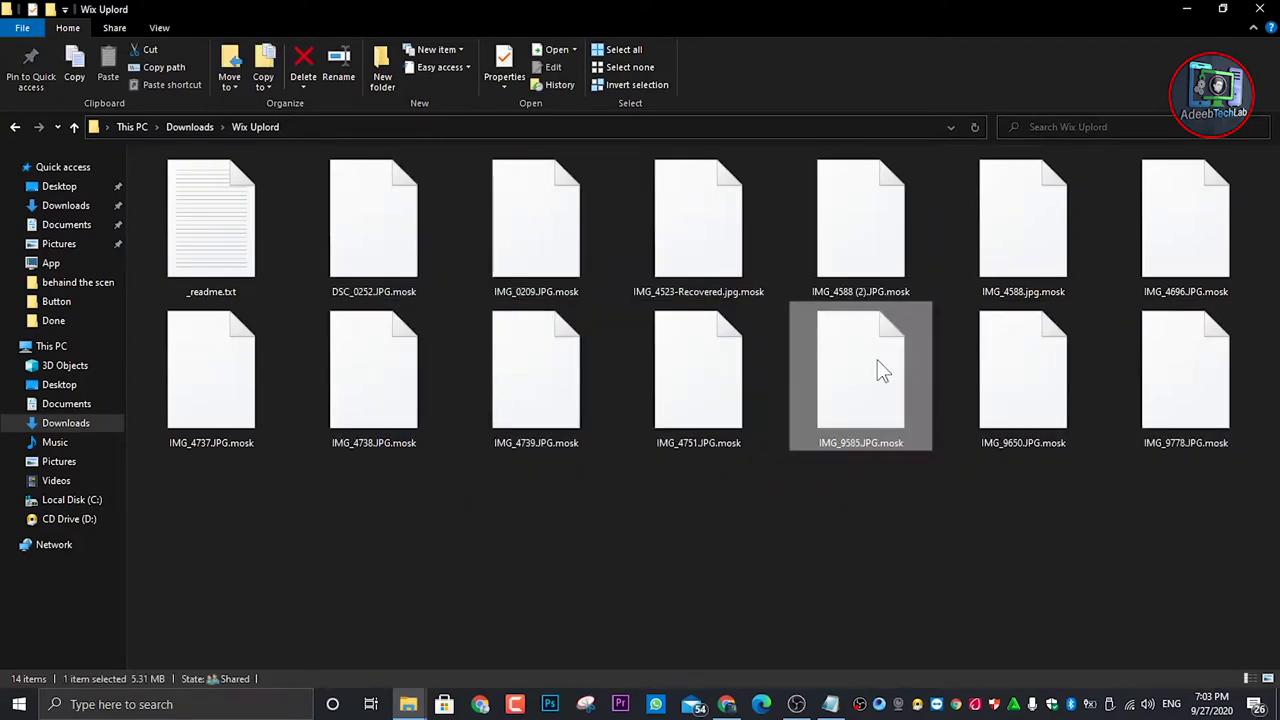
click(893, 540)
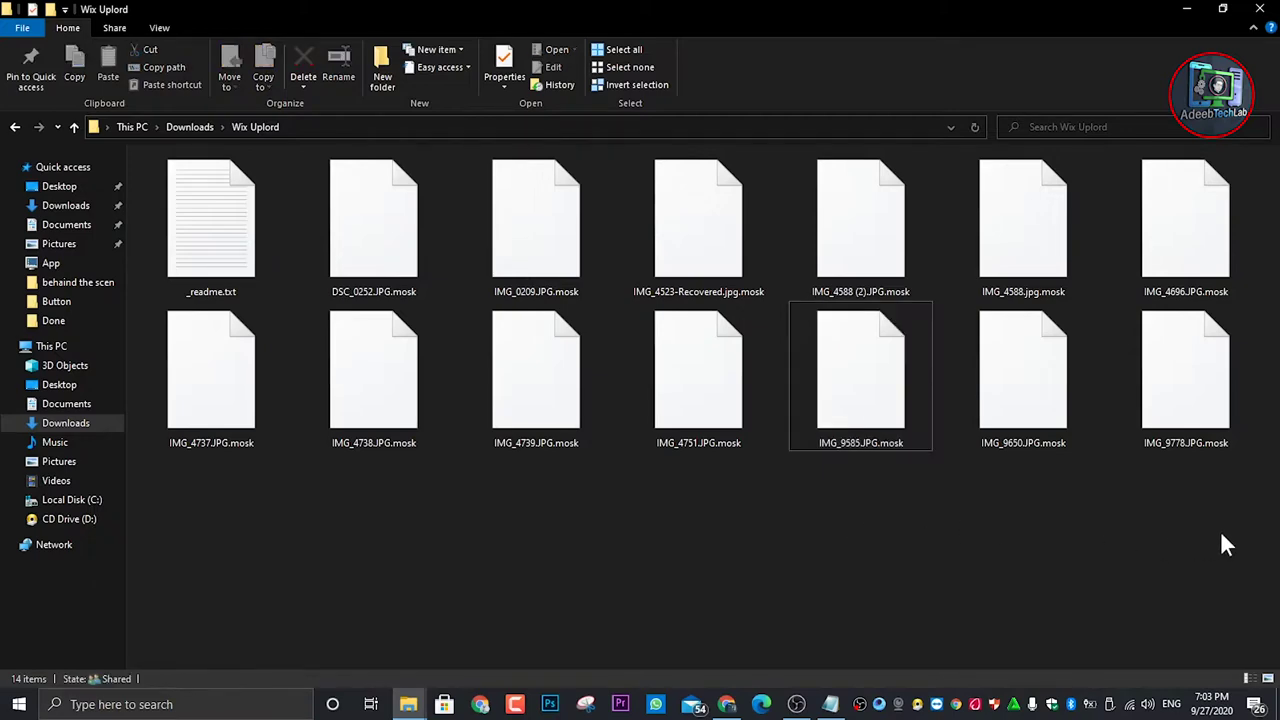
View the properties of IMG_9585.JPG.mosk to check its file extension, and close them without changes.
click(896, 446)
right_click(886, 403)
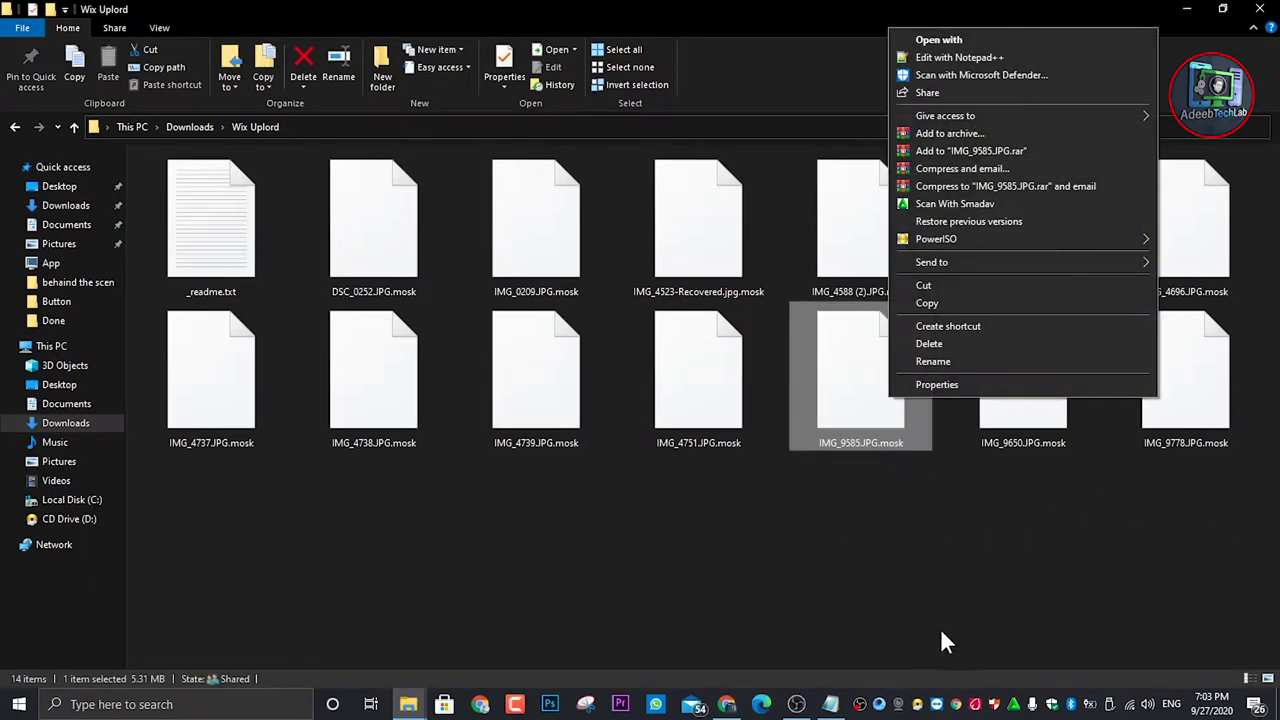
click(980, 389)
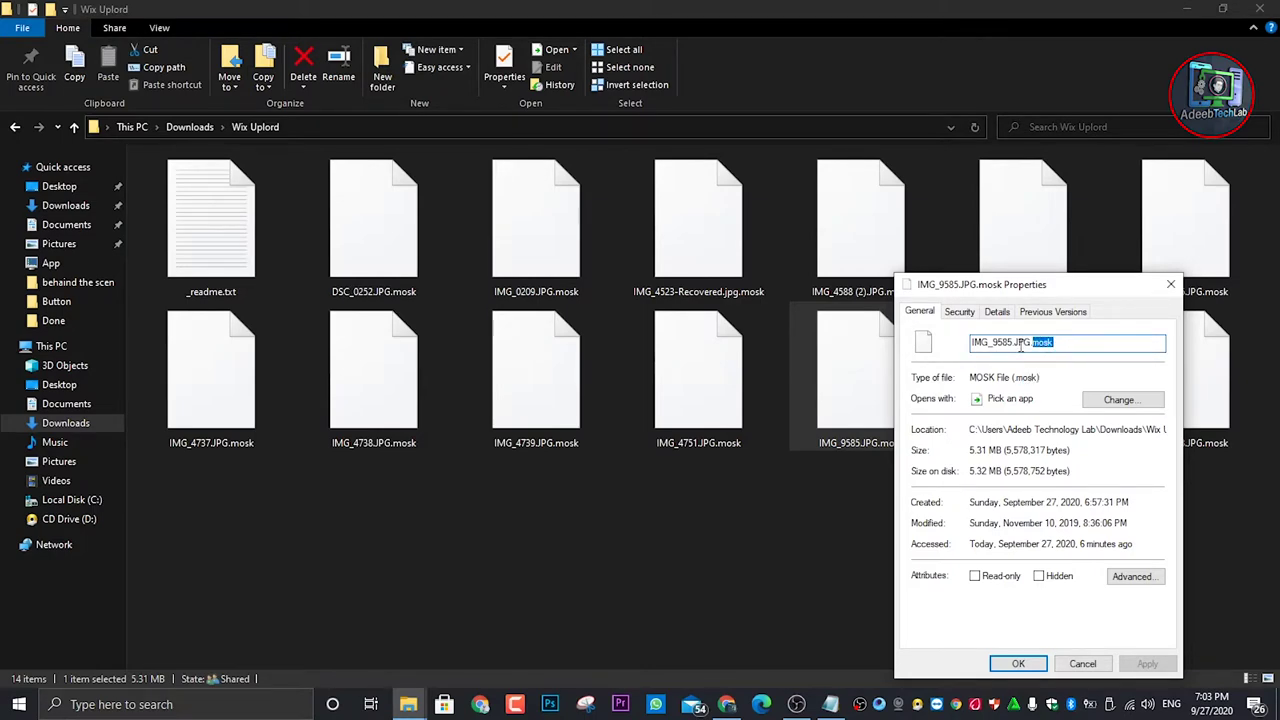
click(1169, 287)
click(883, 548)
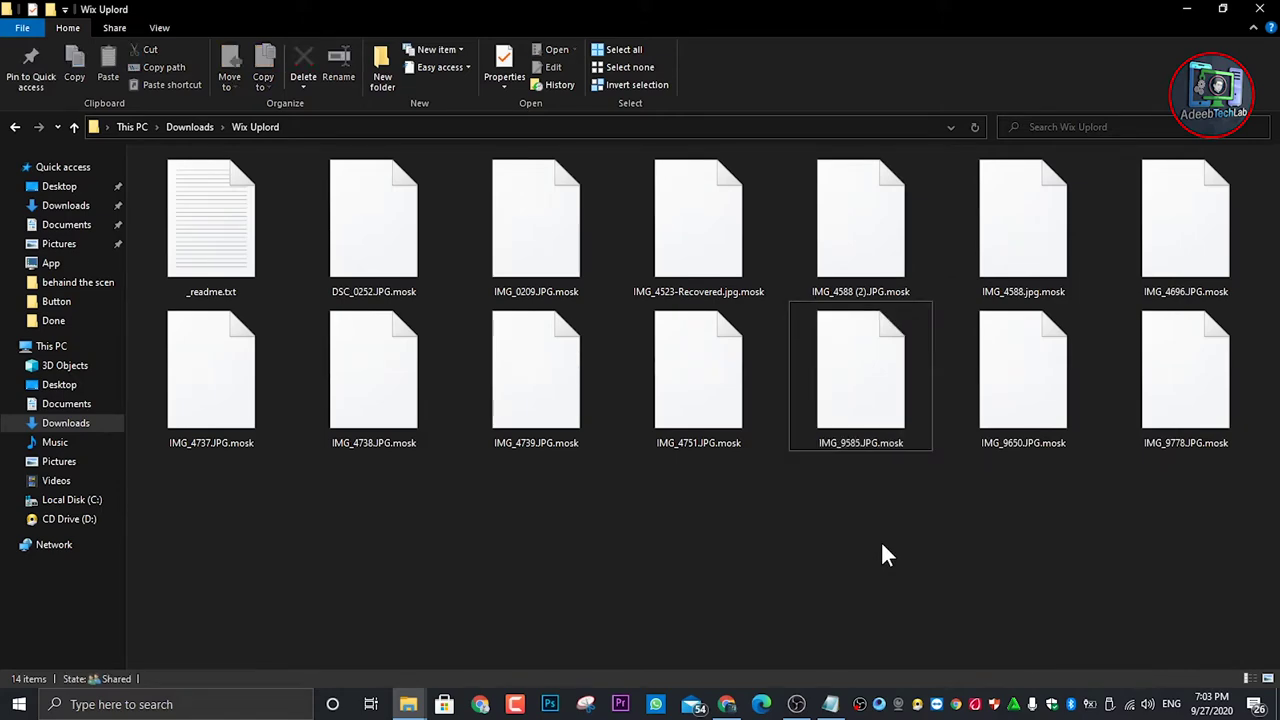
drag(1275, 590, 852, 545)
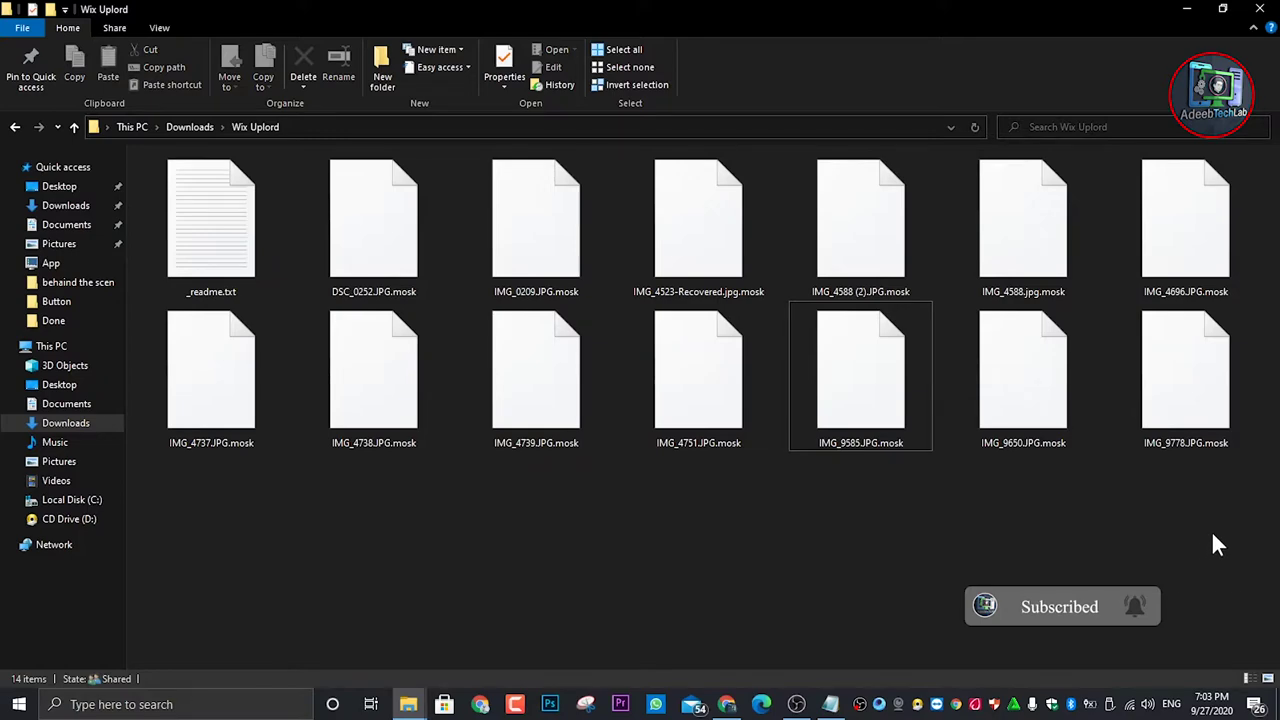
drag(1220, 518, 625, 531)
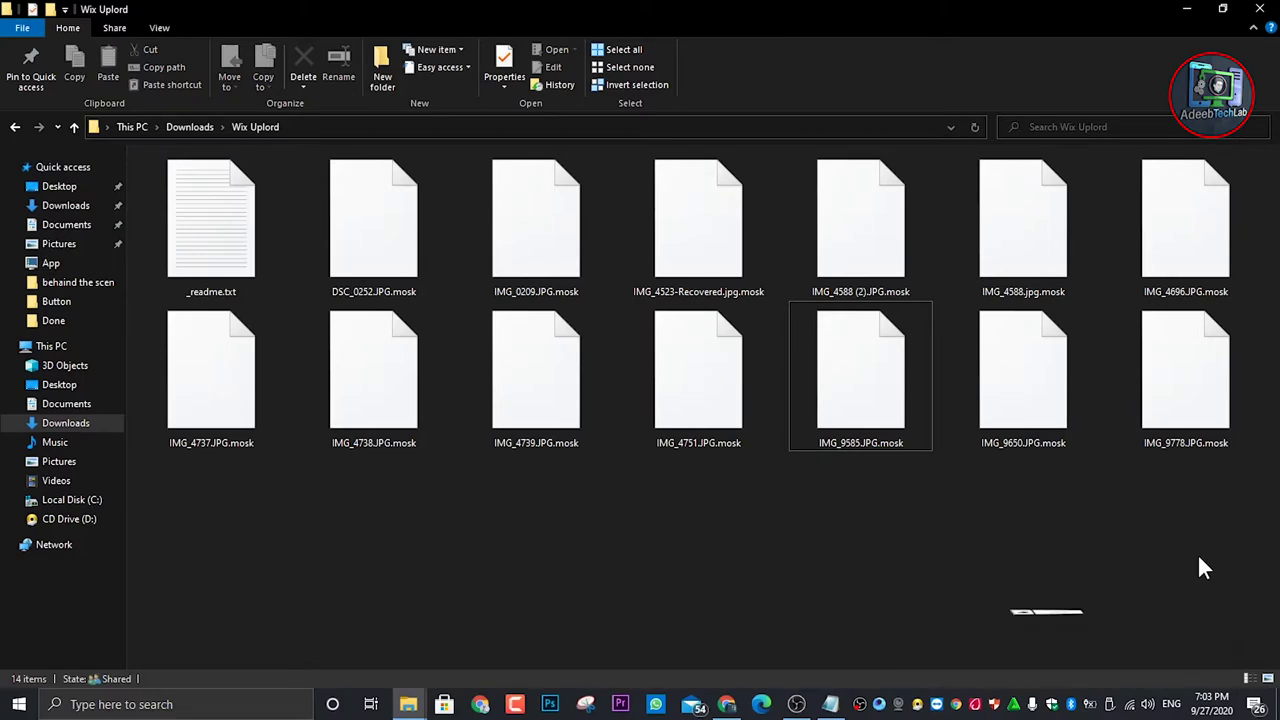
drag(1198, 557, 1097, 526)
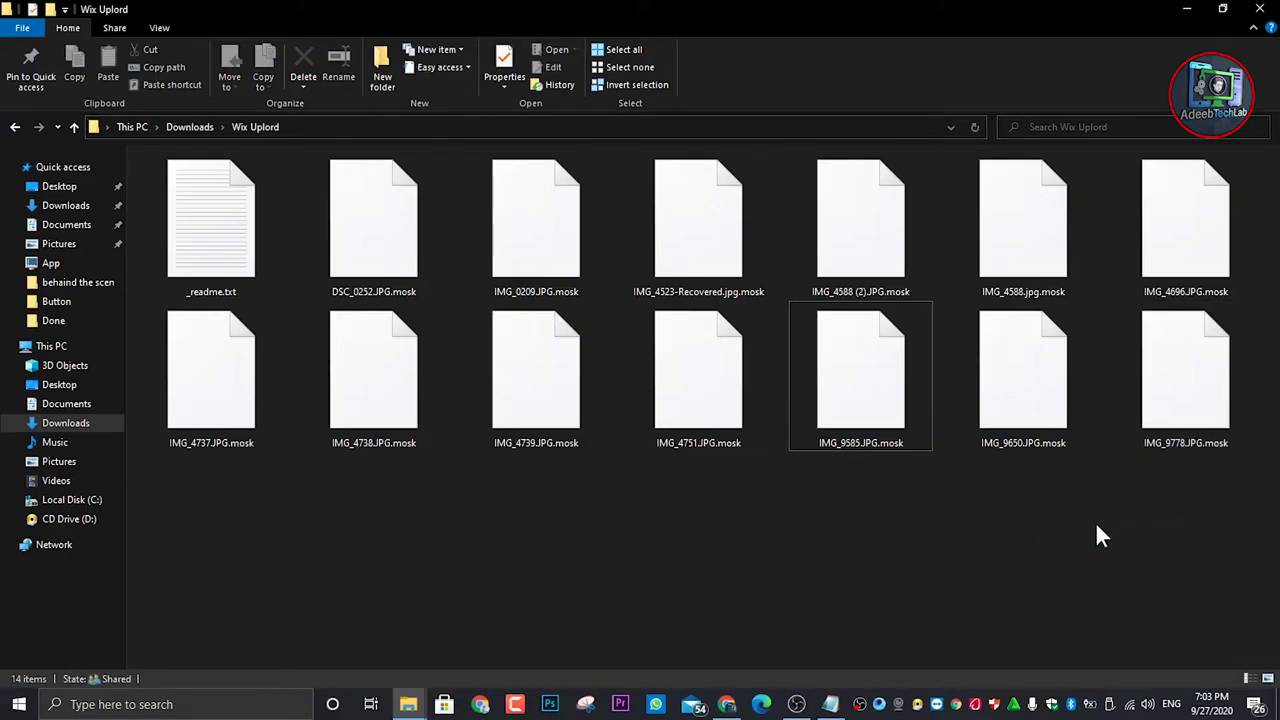
drag(1208, 540, 675, 556)
drag(1250, 503, 222, 421)
Show the full path of the Wix Uplord folder and note the folder name at its end.
click(330, 126)
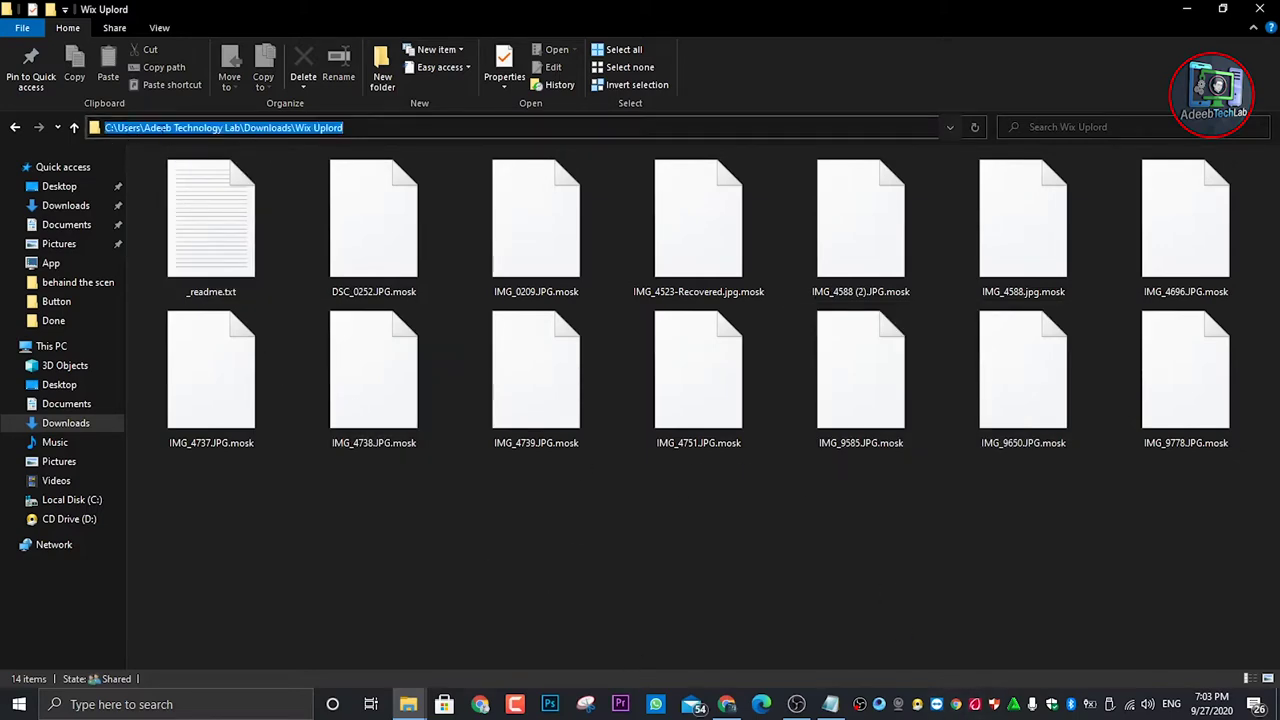
click(247, 127)
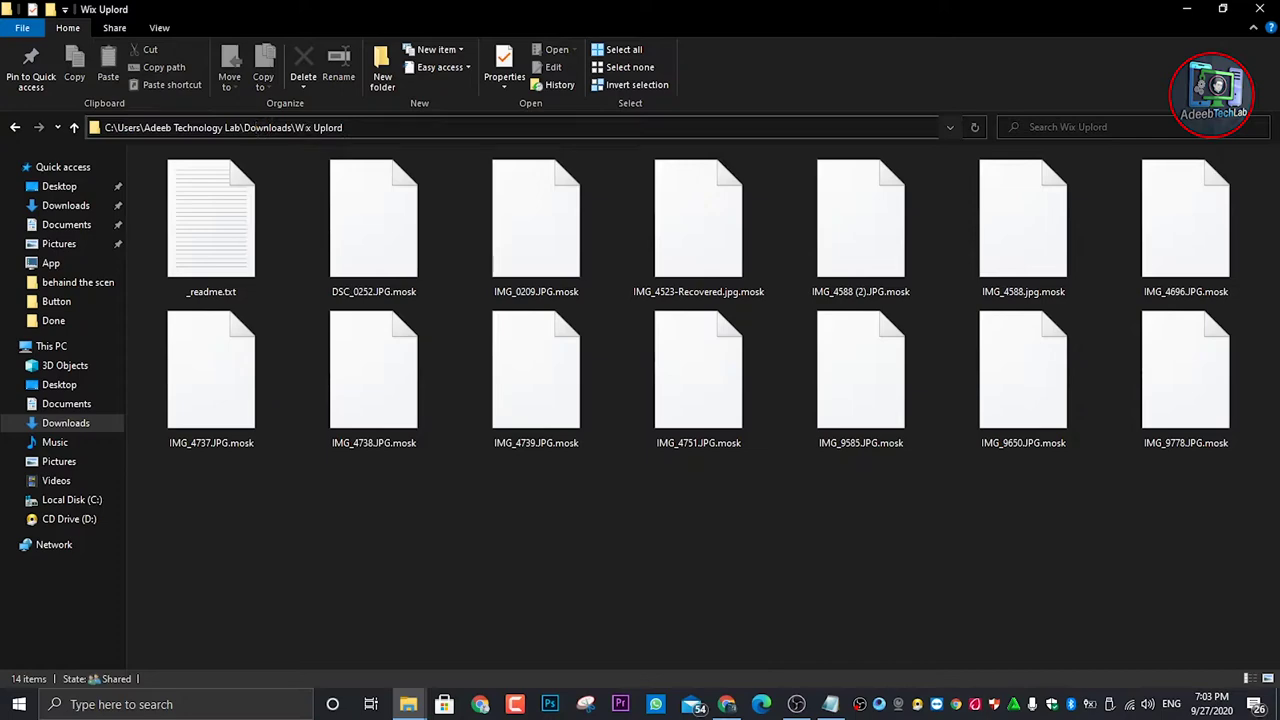
drag(295, 127, 343, 127)
click(643, 562)
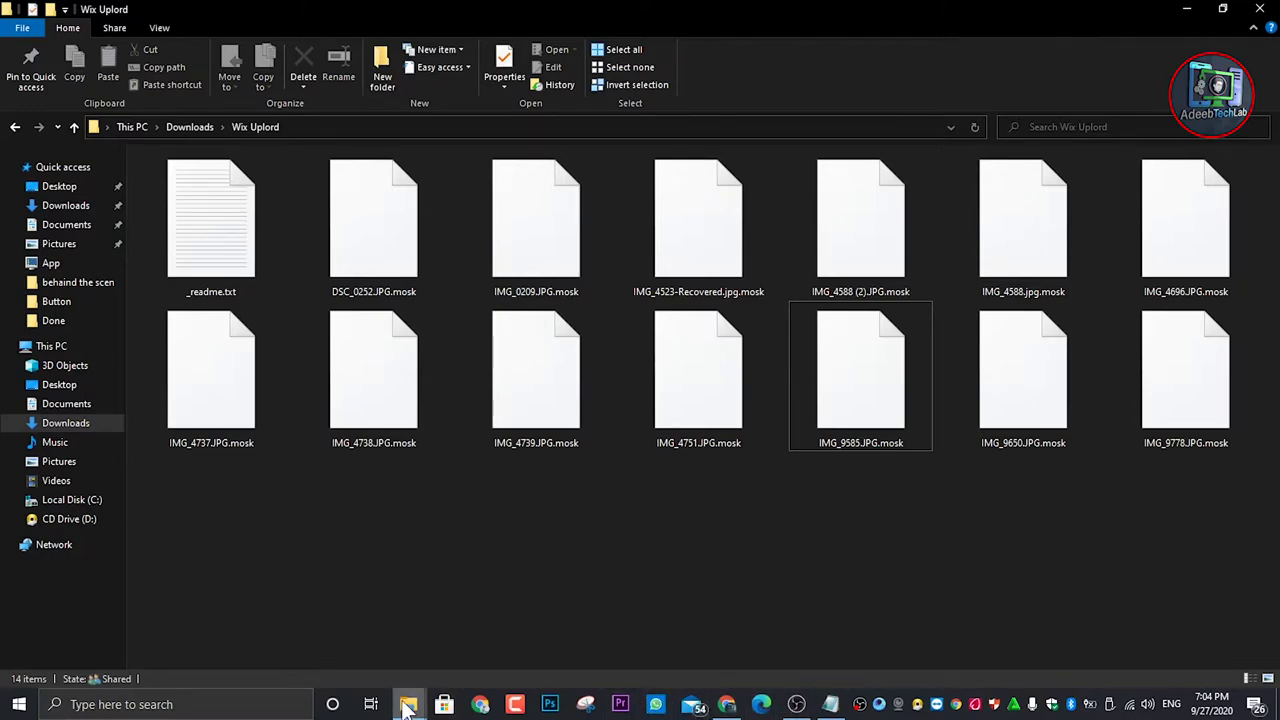
Run decrypt_STOPDjvu.exe from the Djvu virus decrypt tool folder, accepting its license terms and disclaimer.
mouse_move(406, 704)
click(550, 628)
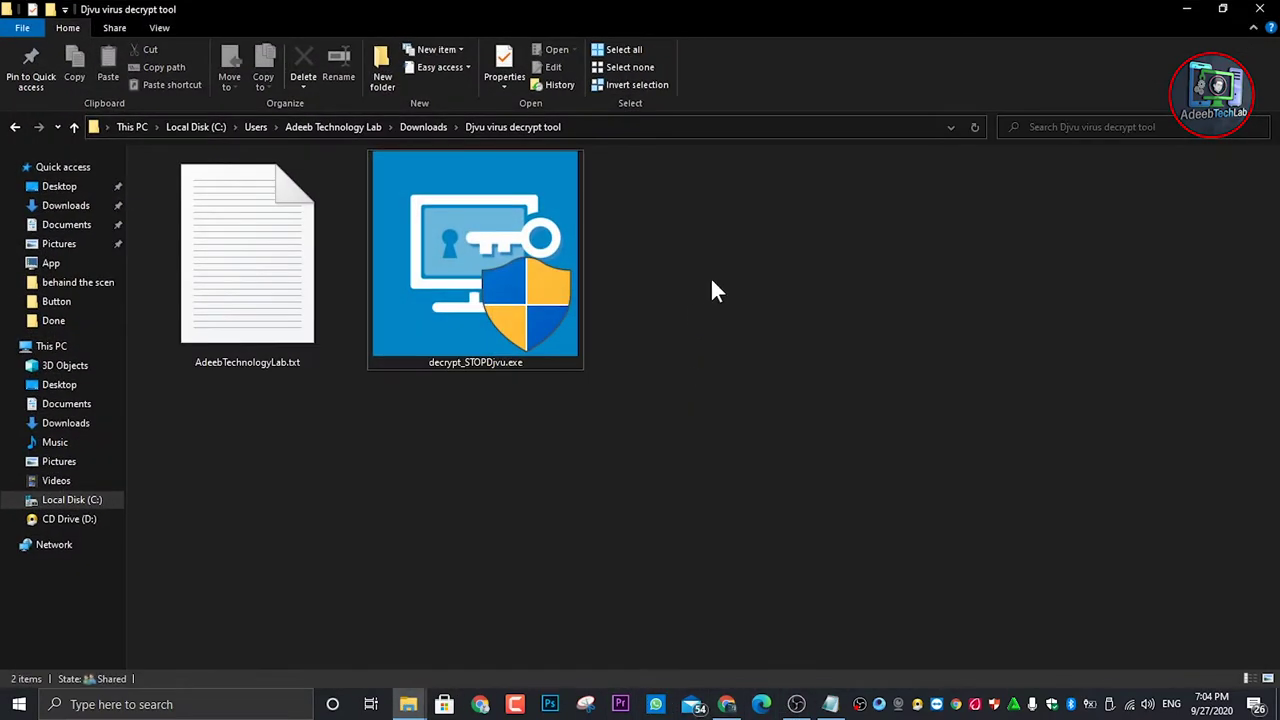
double_click(490, 256)
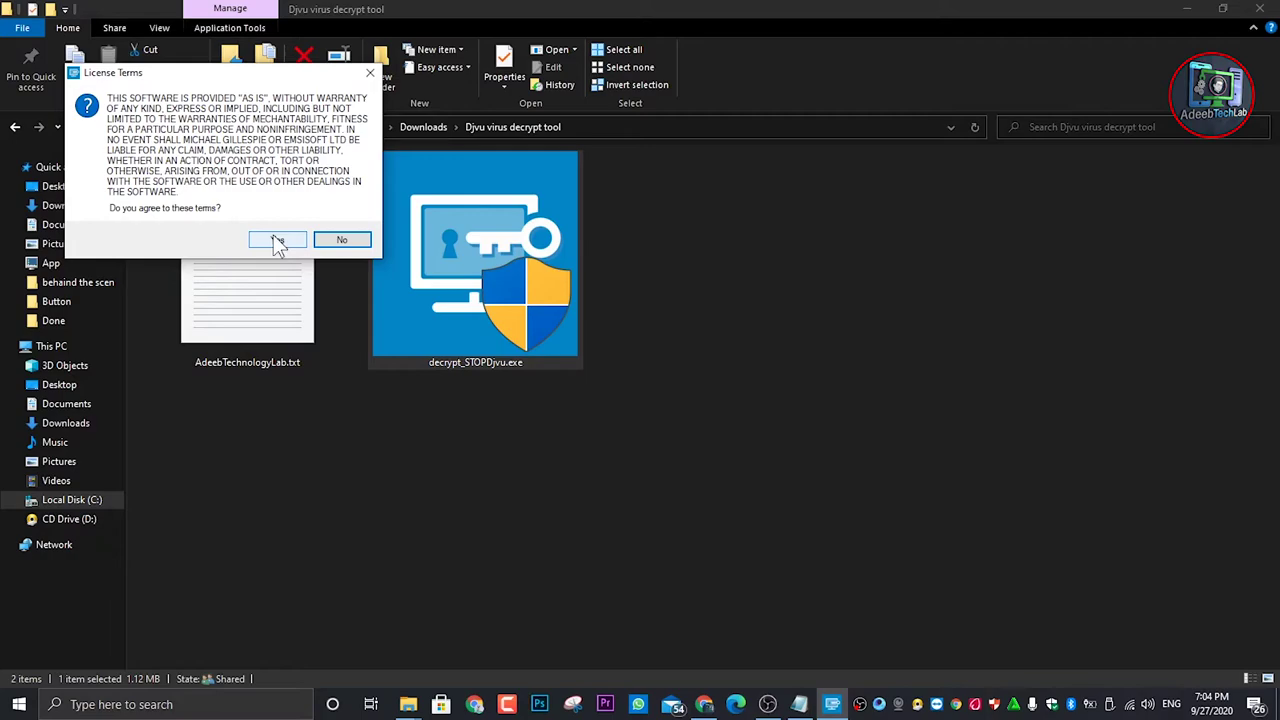
click(277, 242)
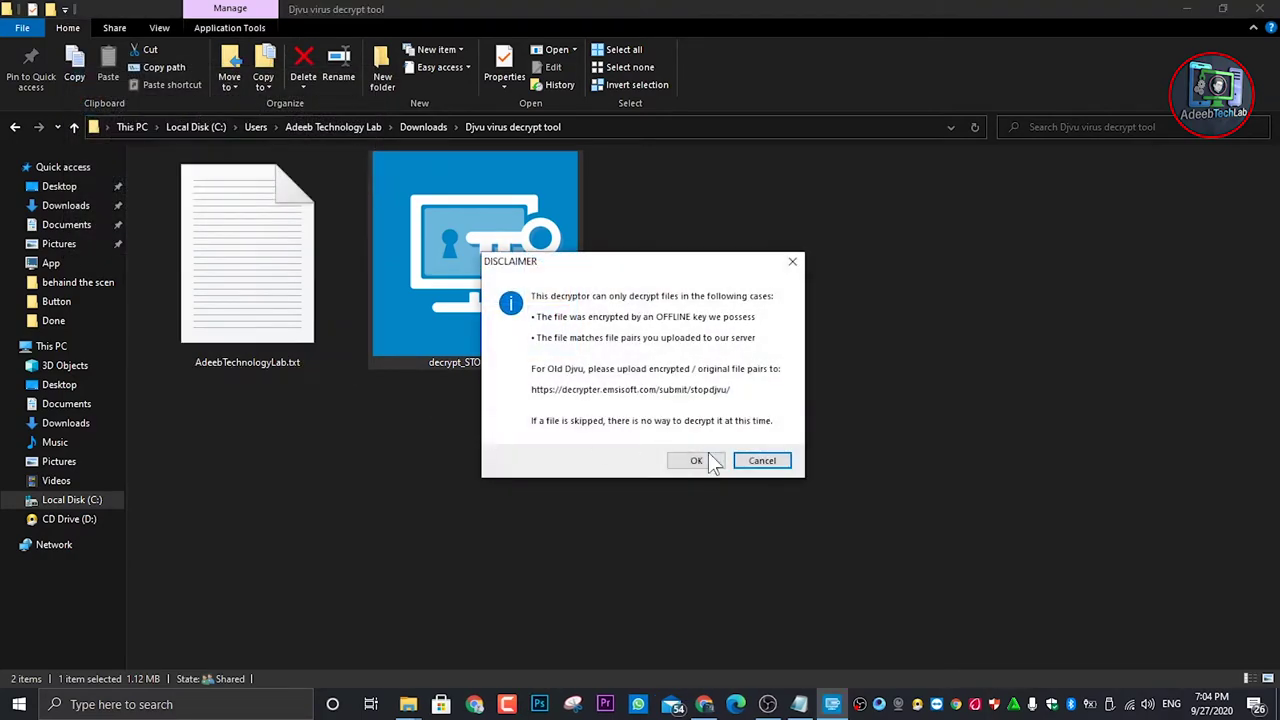
click(705, 460)
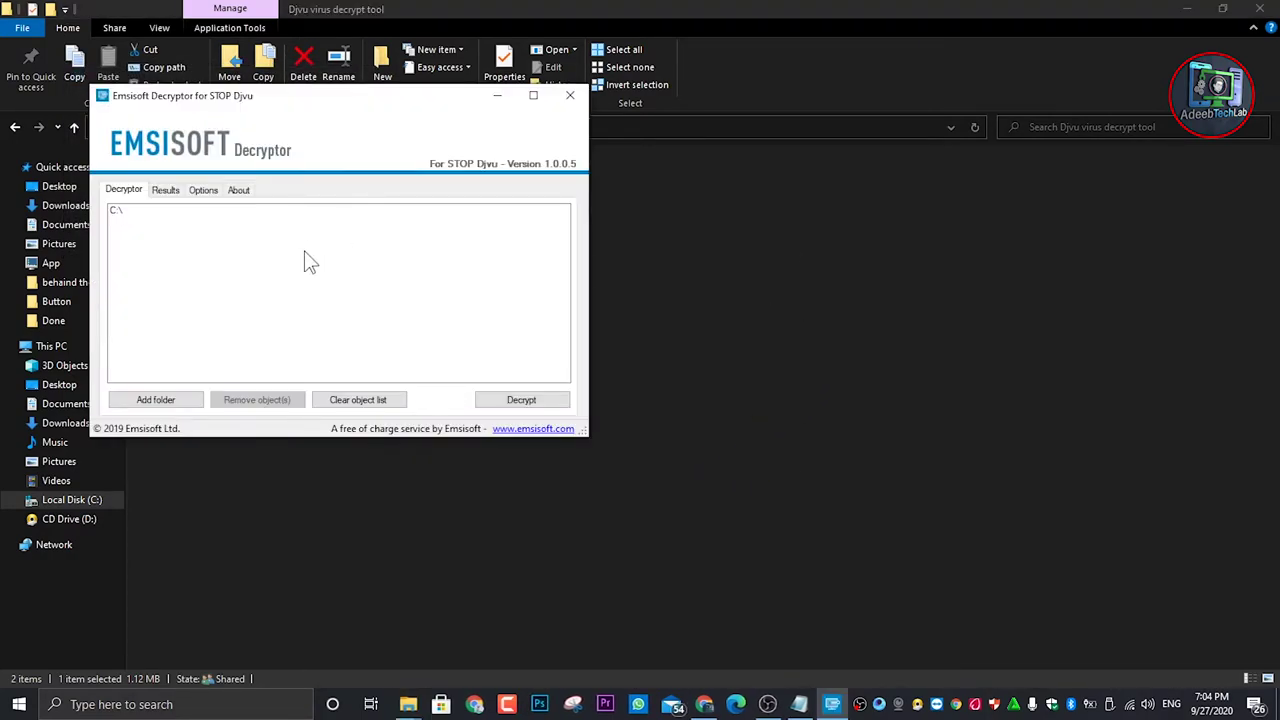
Clear the decryptor's object list and close the Djvu virus decrypt tool folder behind it.
click(366, 405)
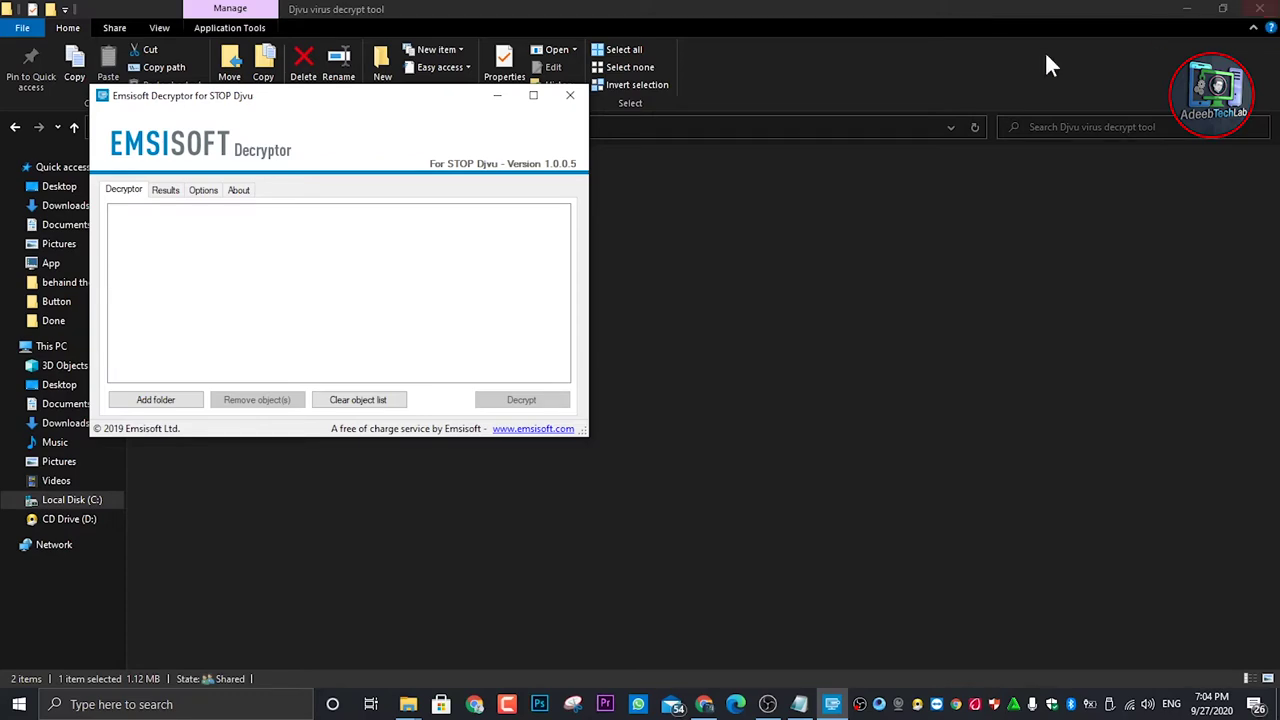
click(1109, 170)
click(1262, 10)
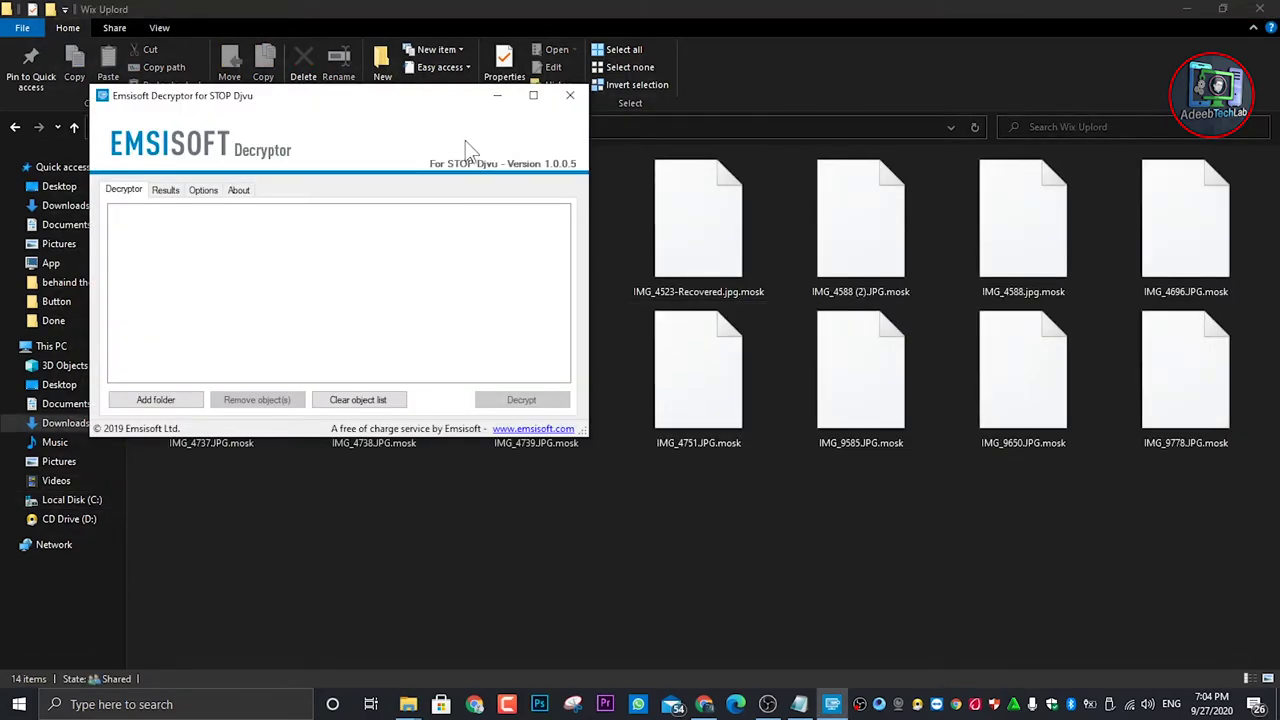
Move the decryptor window aside so the first encrypted files in the Wix Uplord folder are uncovered.
drag(332, 104, 847, 186)
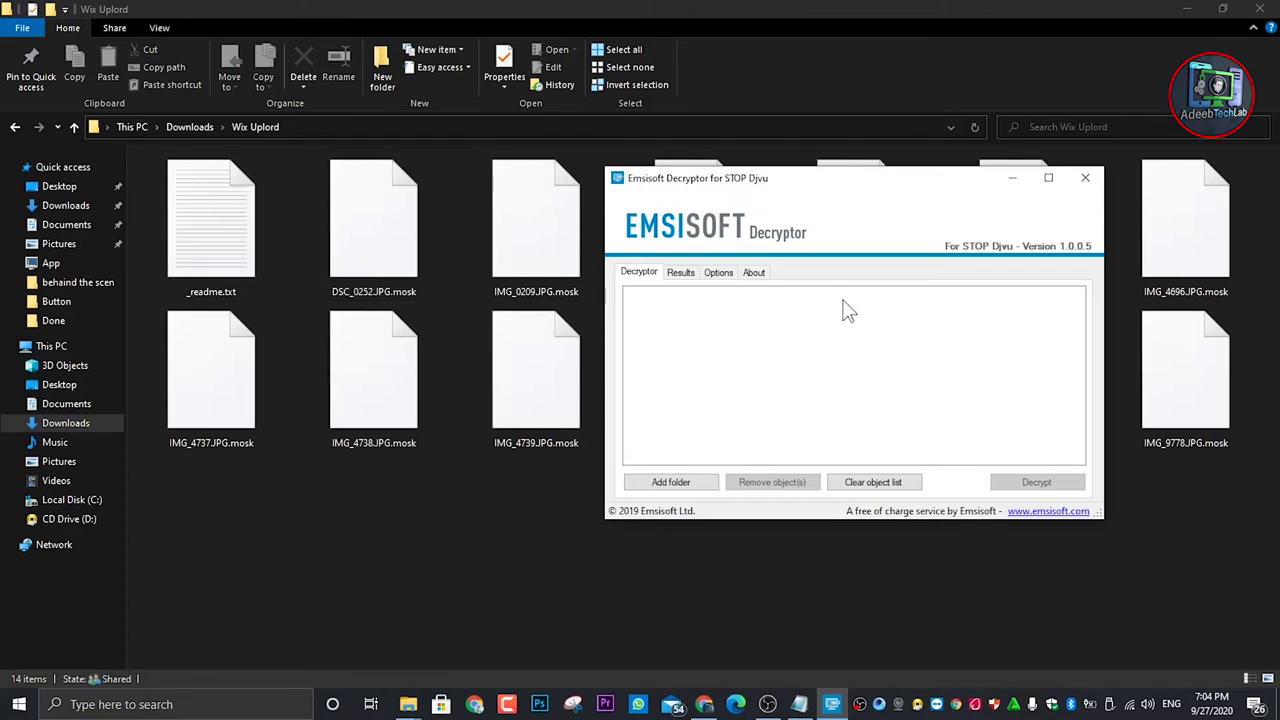
drag(847, 186, 754, 195)
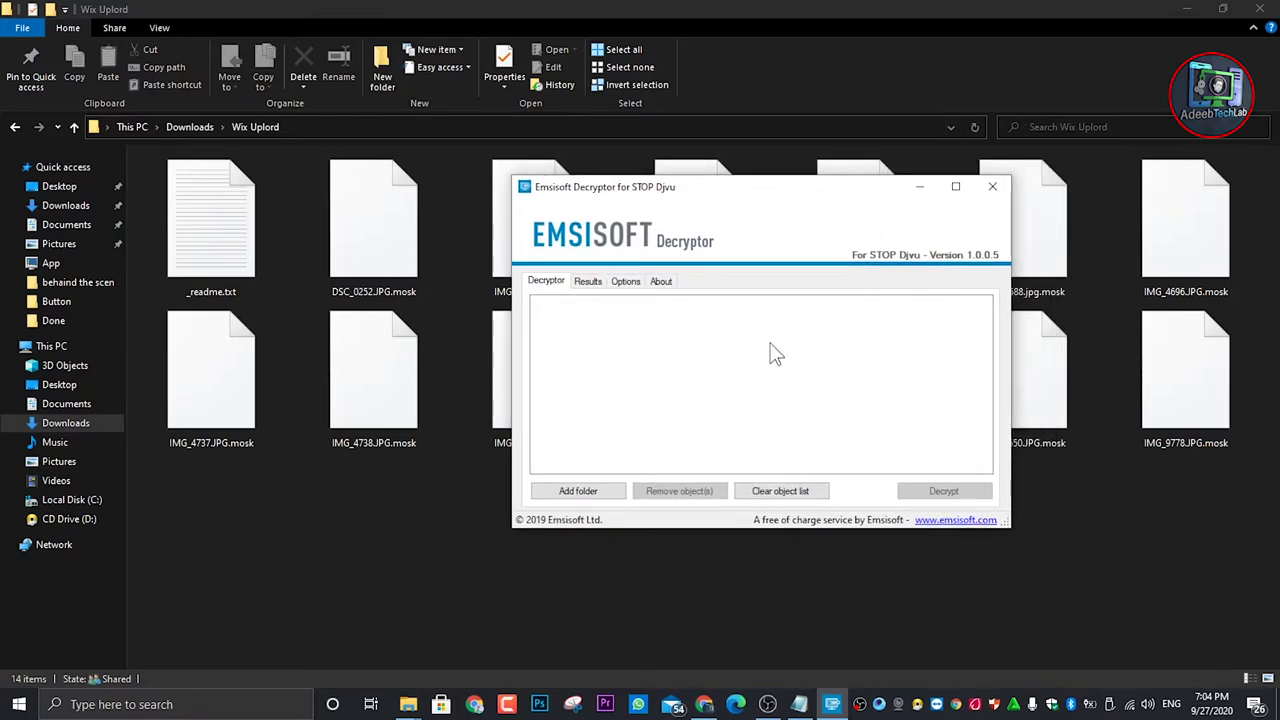
drag(745, 198, 932, 193)
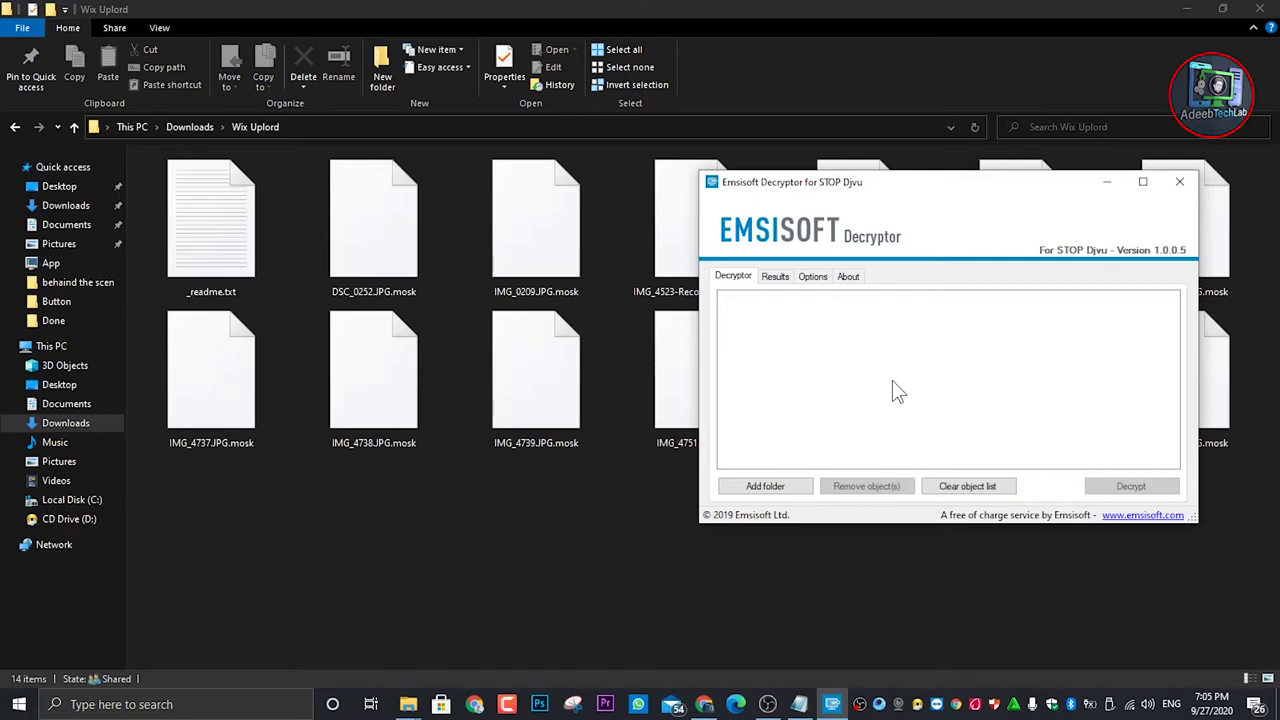
Add the Wix Uplord folder inside Downloads to the decryptor's object list.
click(758, 490)
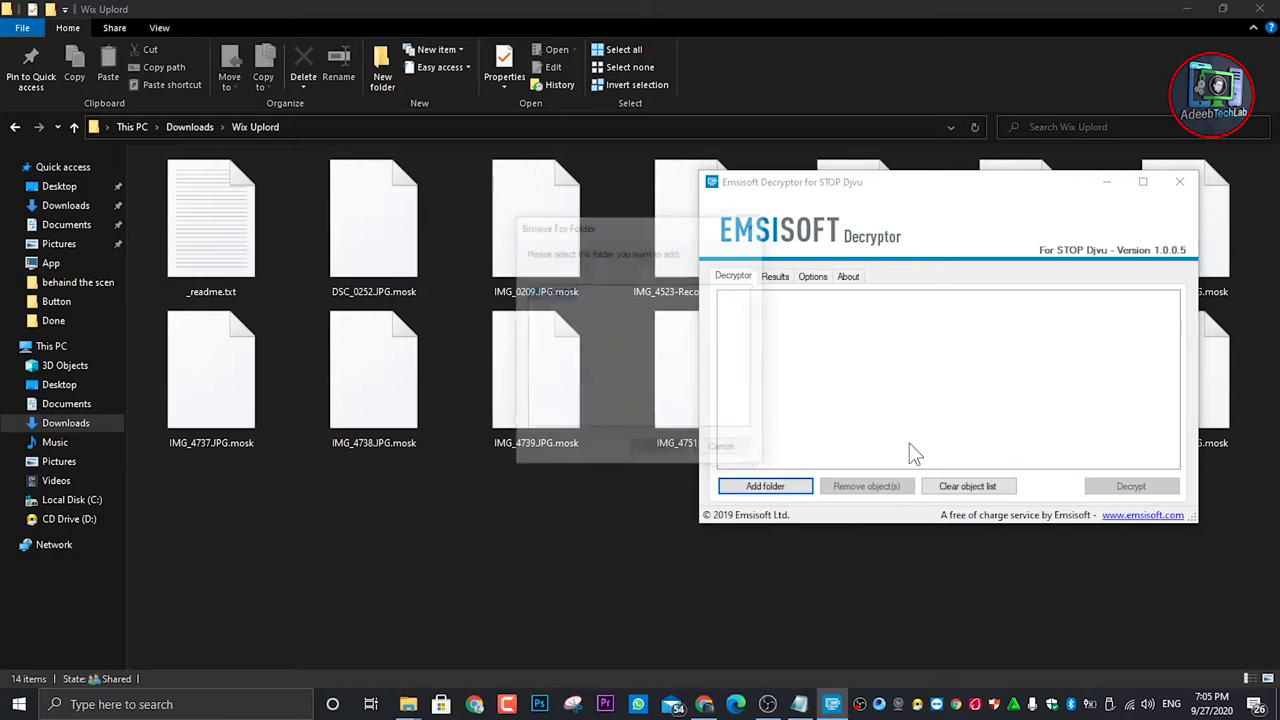
click(345, 126)
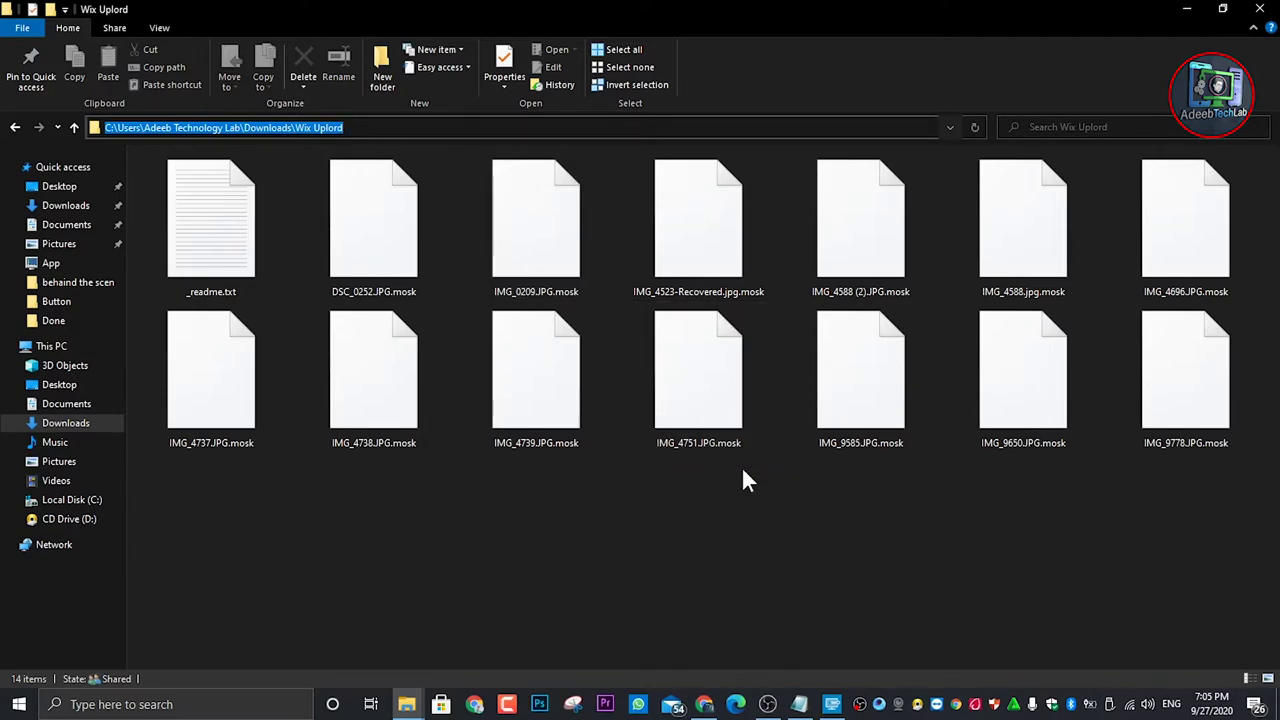
key(alt+Tab)
scroll(595, 395, down, 1)
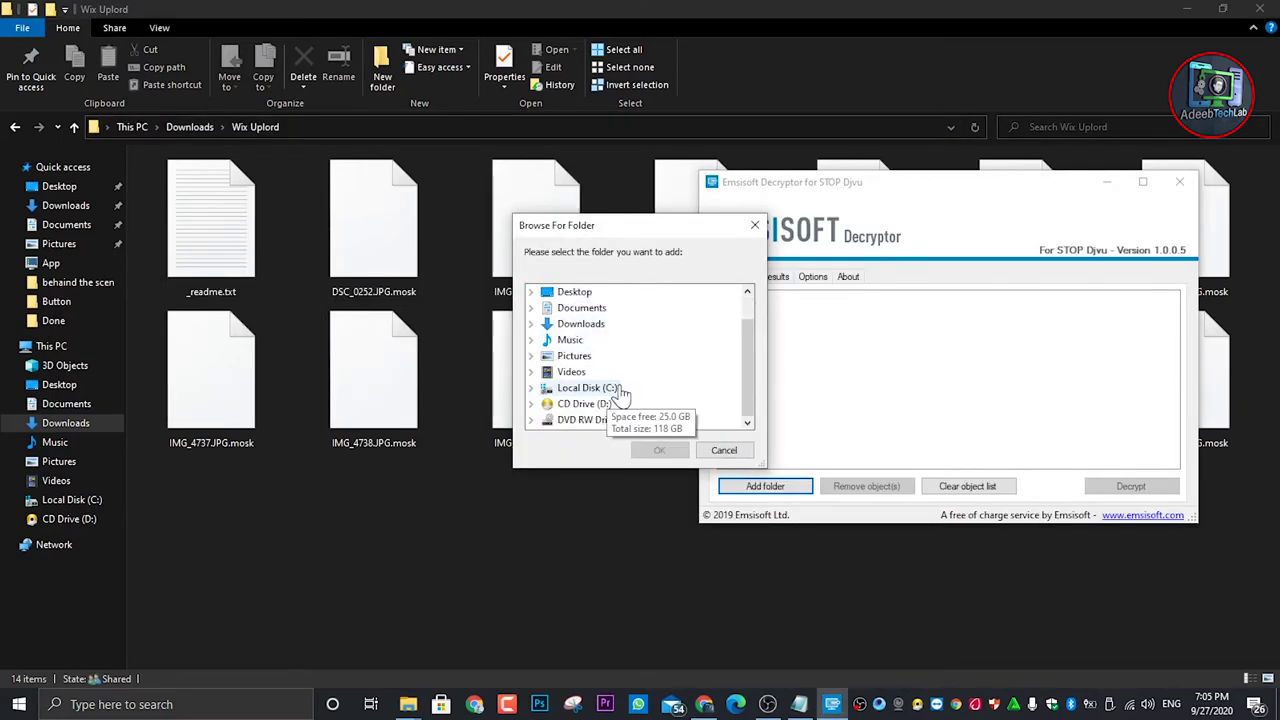
scroll(620, 360, up, 1)
scroll(640, 320, down, 1)
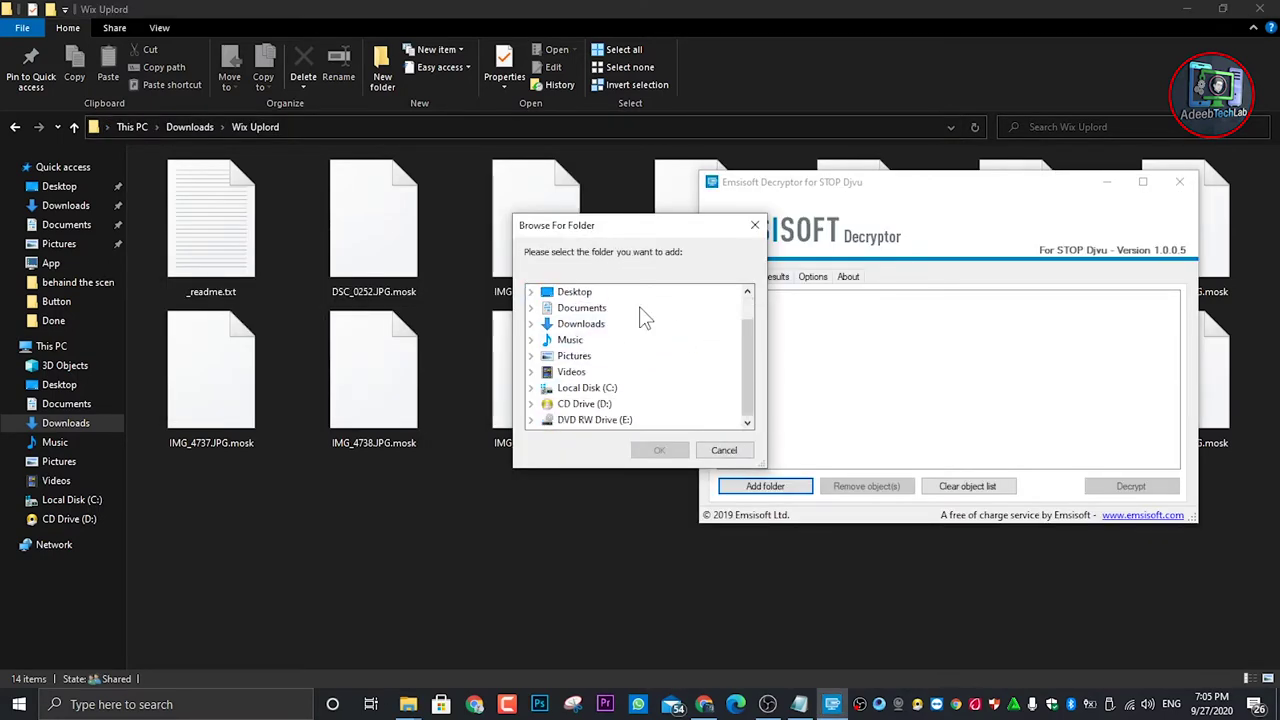
scroll(614, 346, up, 1)
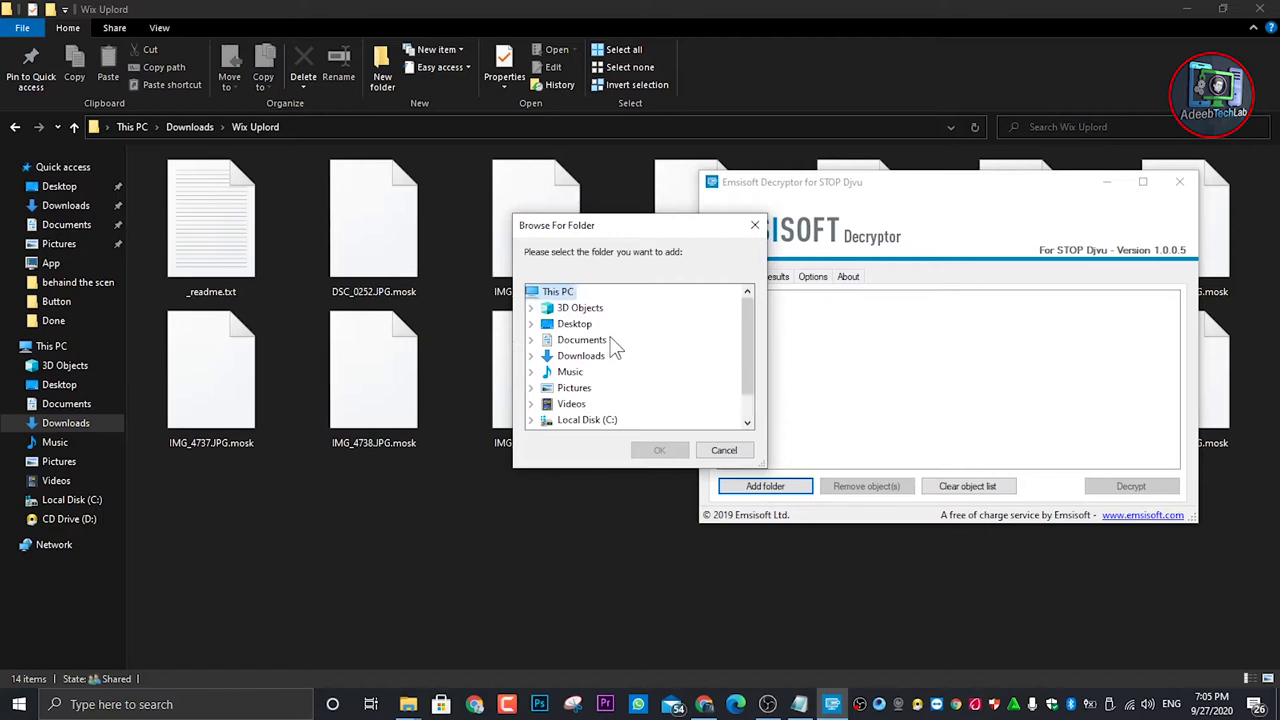
click(531, 340)
click(531, 291)
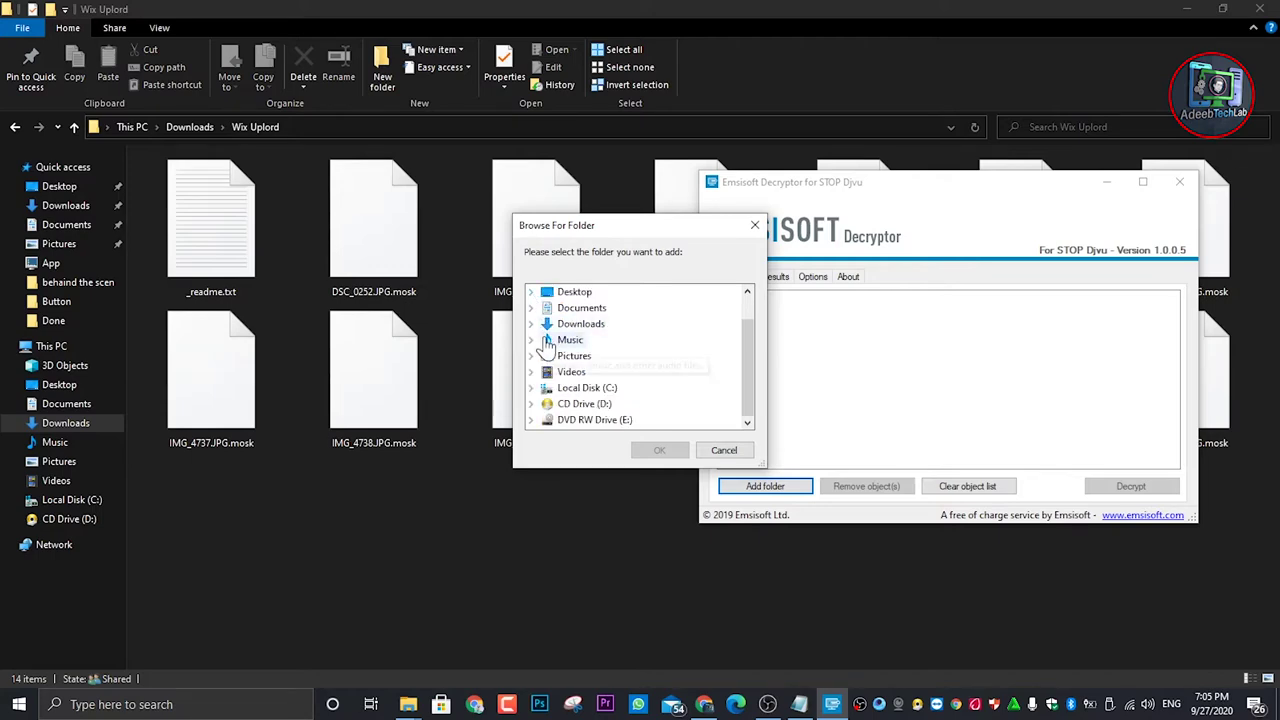
click(531, 323)
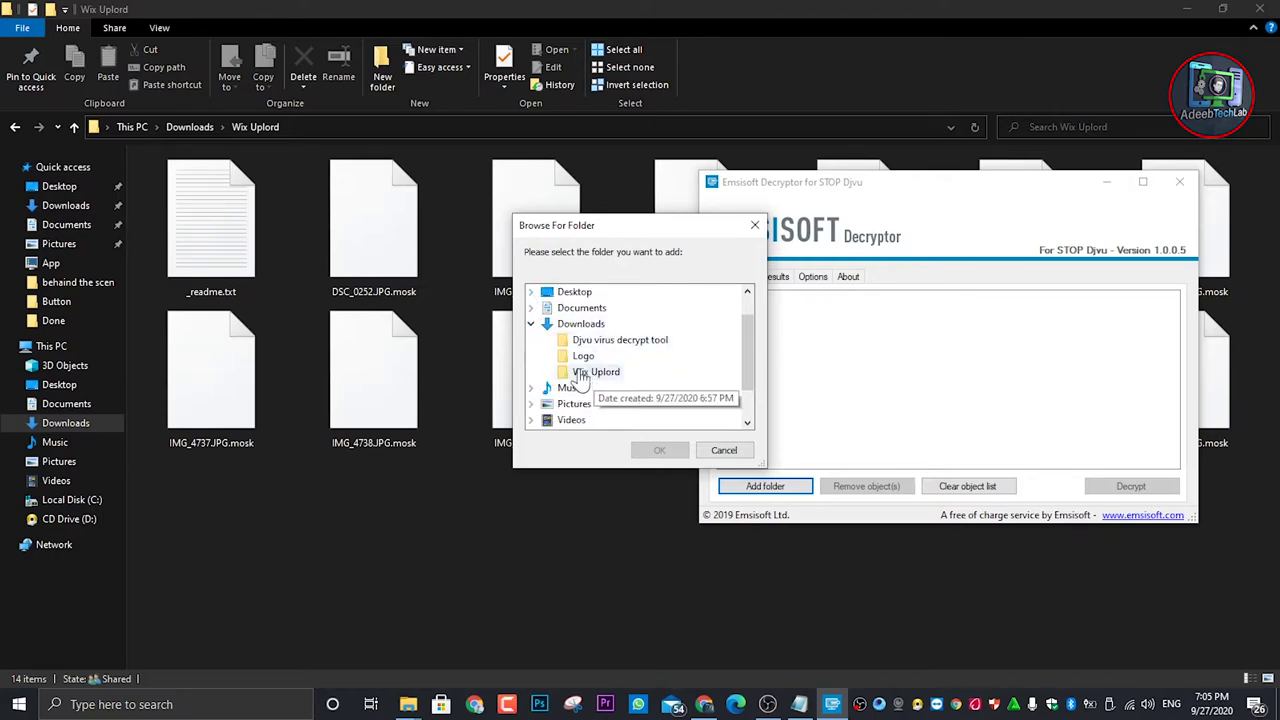
click(590, 373)
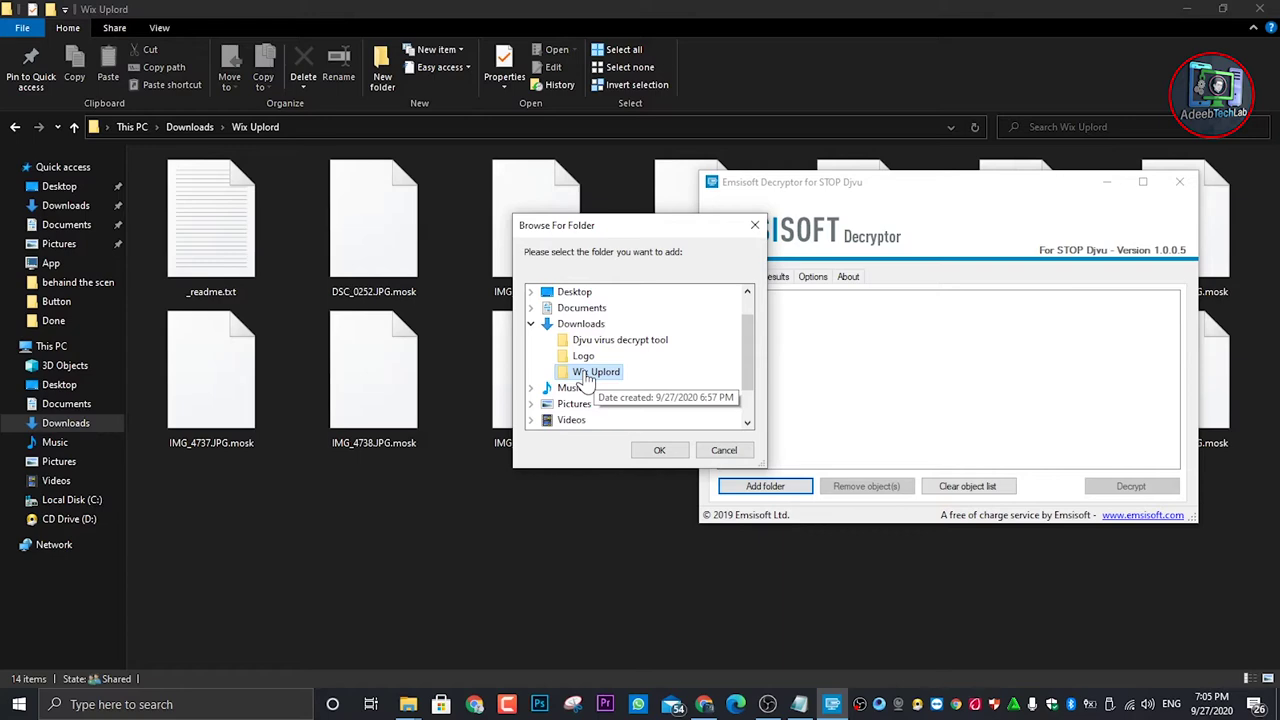
click(660, 451)
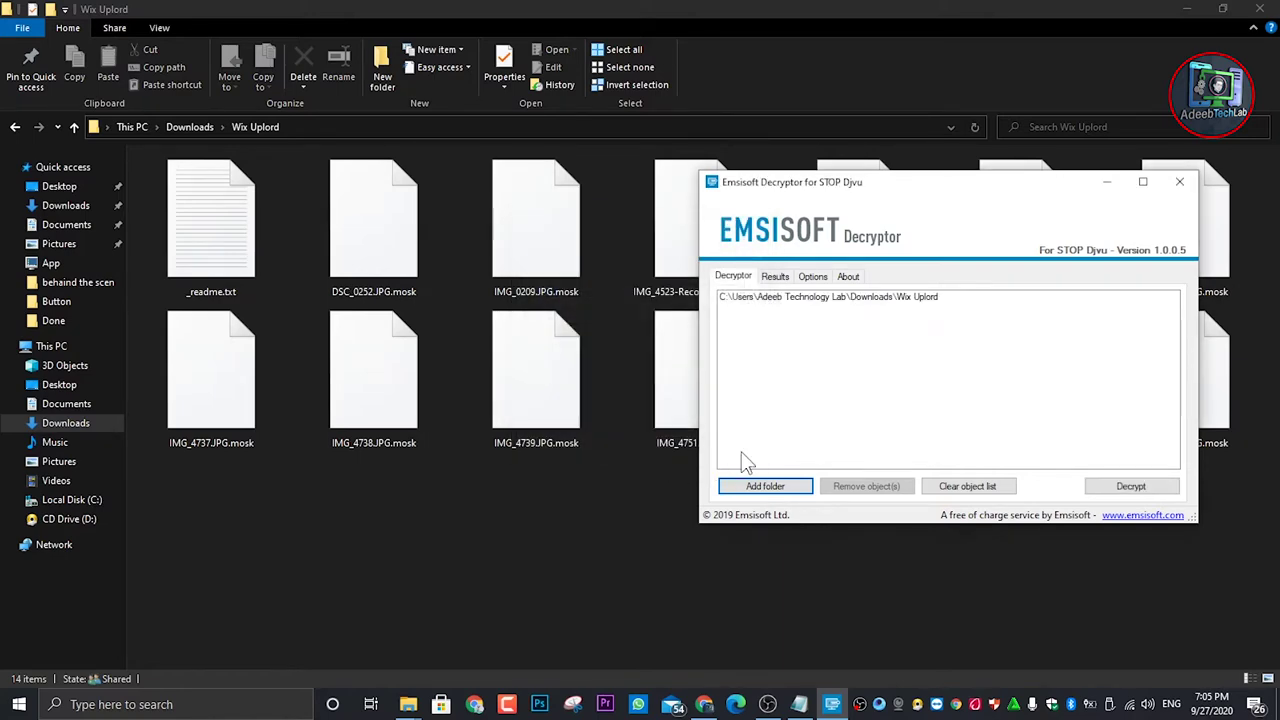
Decrypt the files in the listed Wix Uplord folder and close the decryptor once it has finished.
click(741, 305)
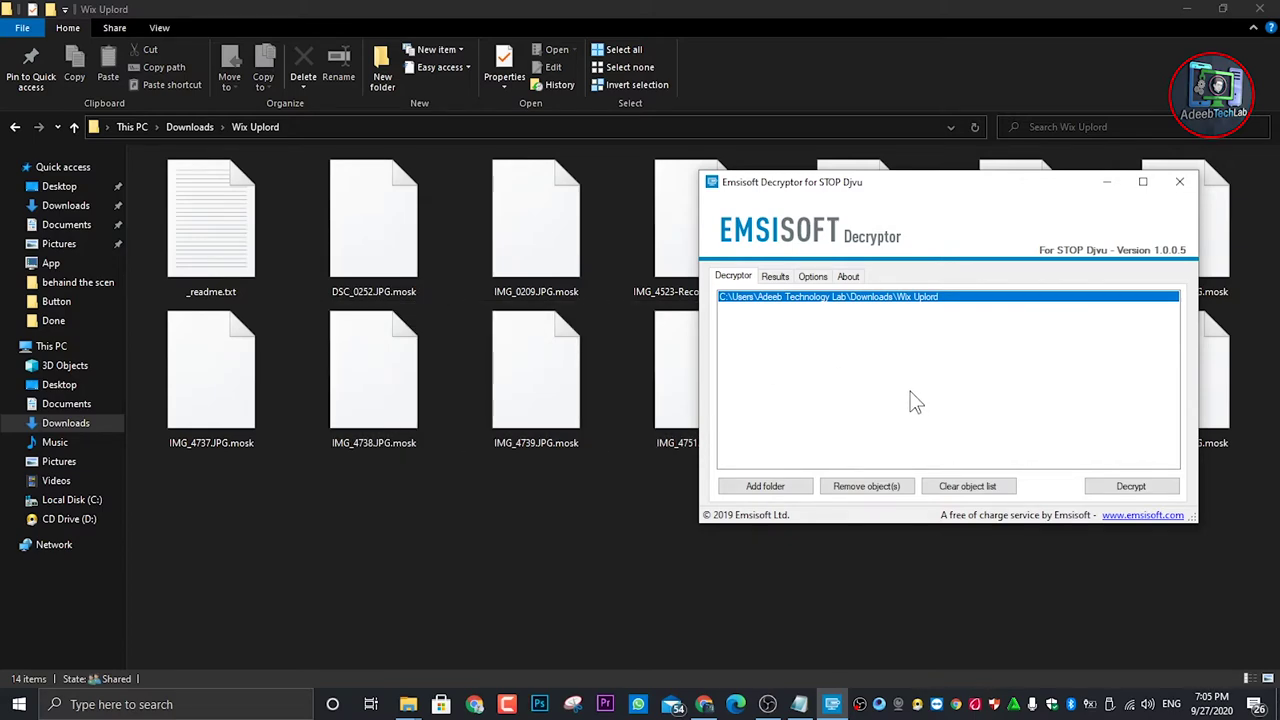
click(1128, 487)
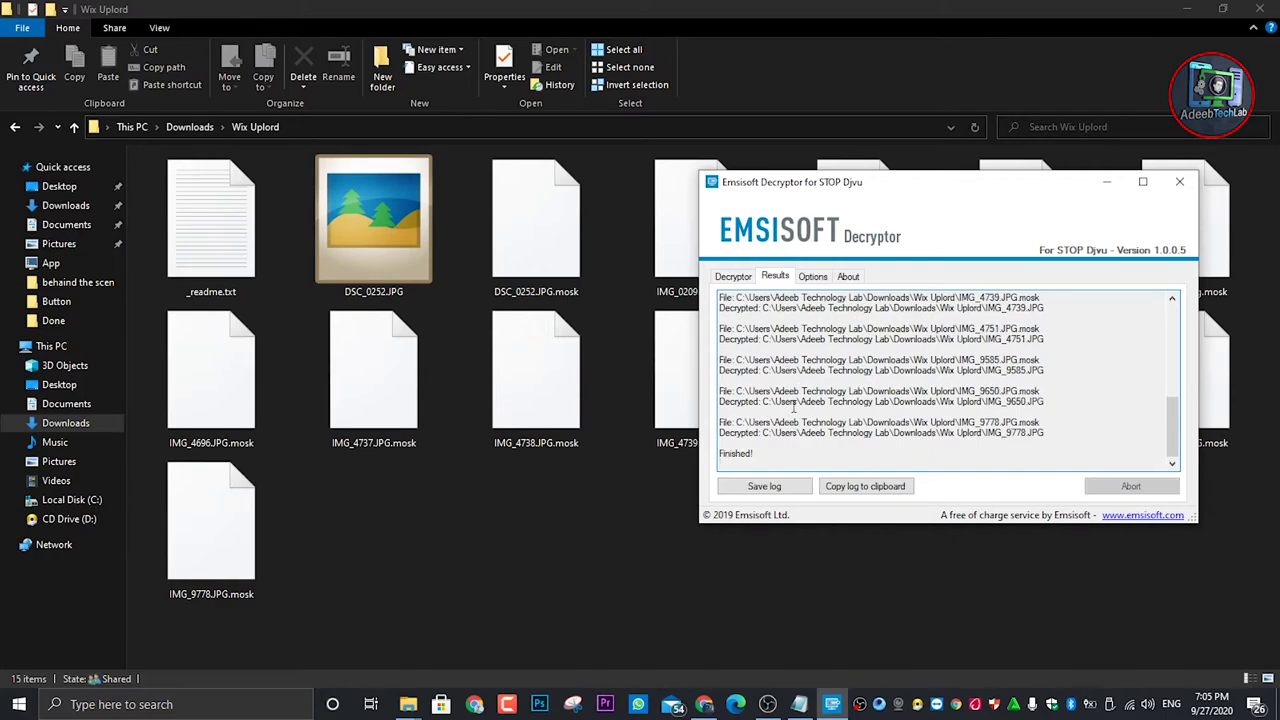
scroll(640, 370, down, 1)
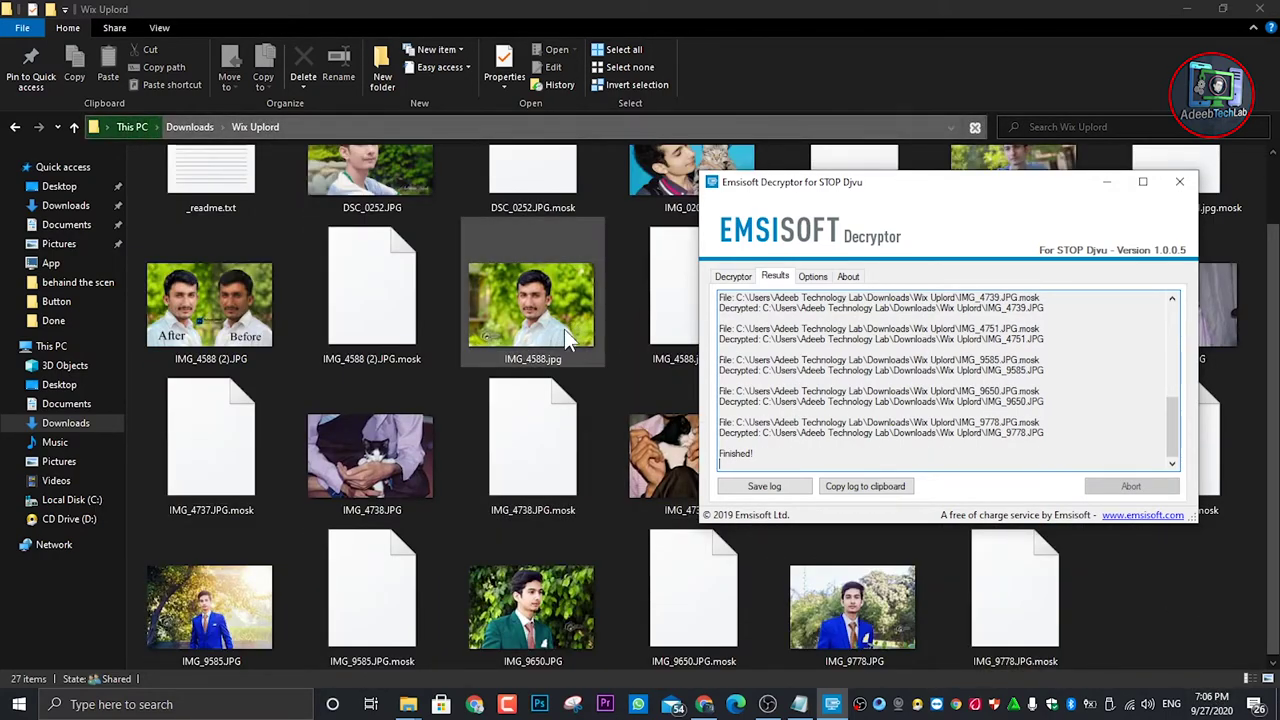
click(1180, 183)
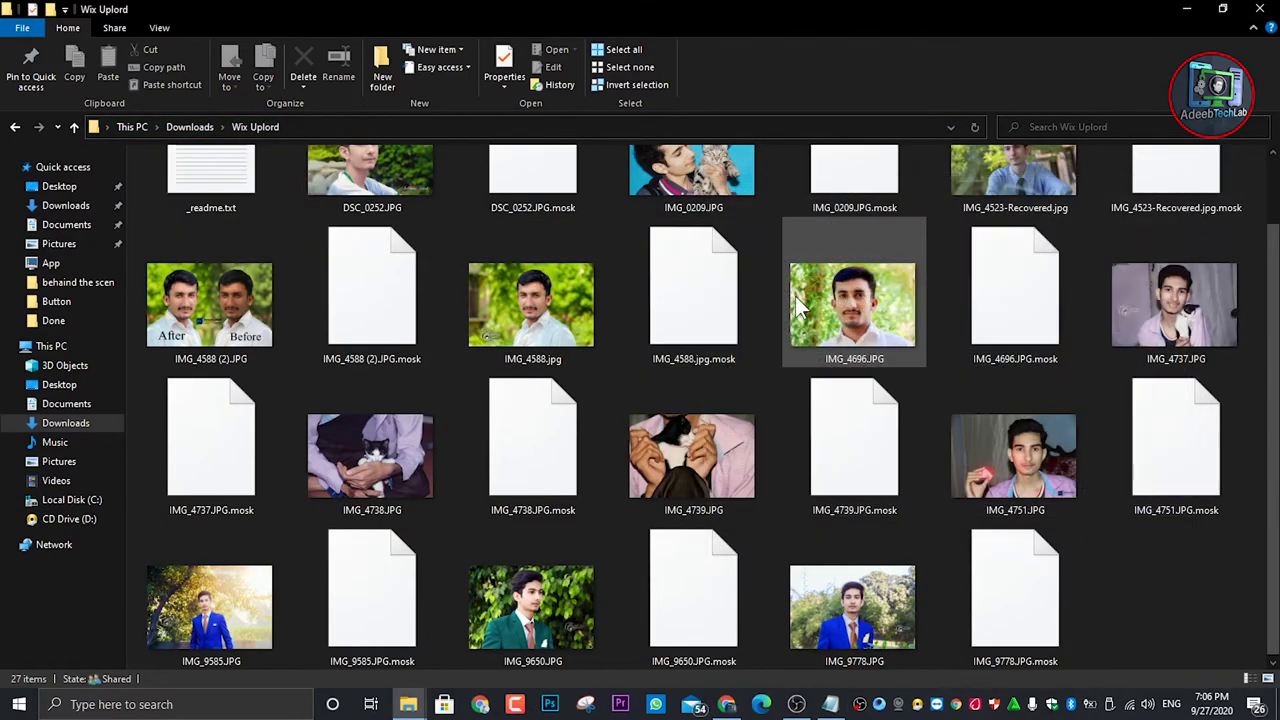
Look over the photos in the Wix Uplord folder and bring up the system clock and calendar.
scroll(900, 342, up, 1)
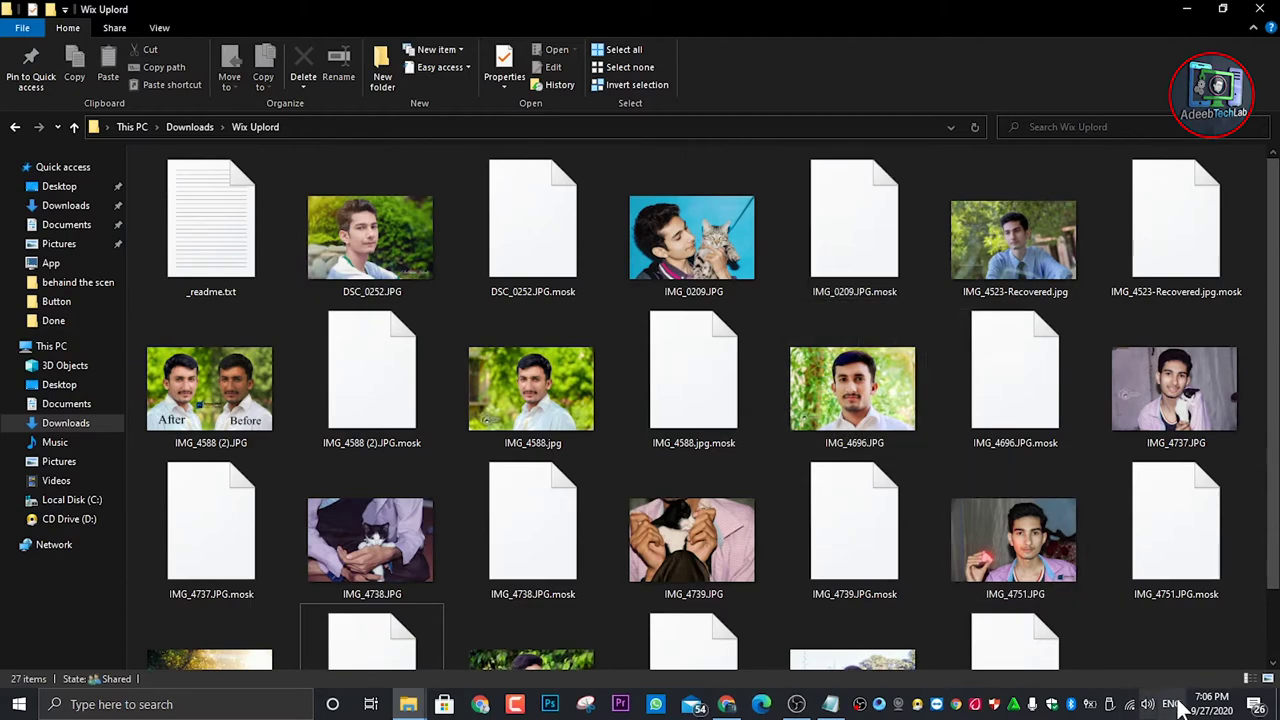
click(1212, 705)
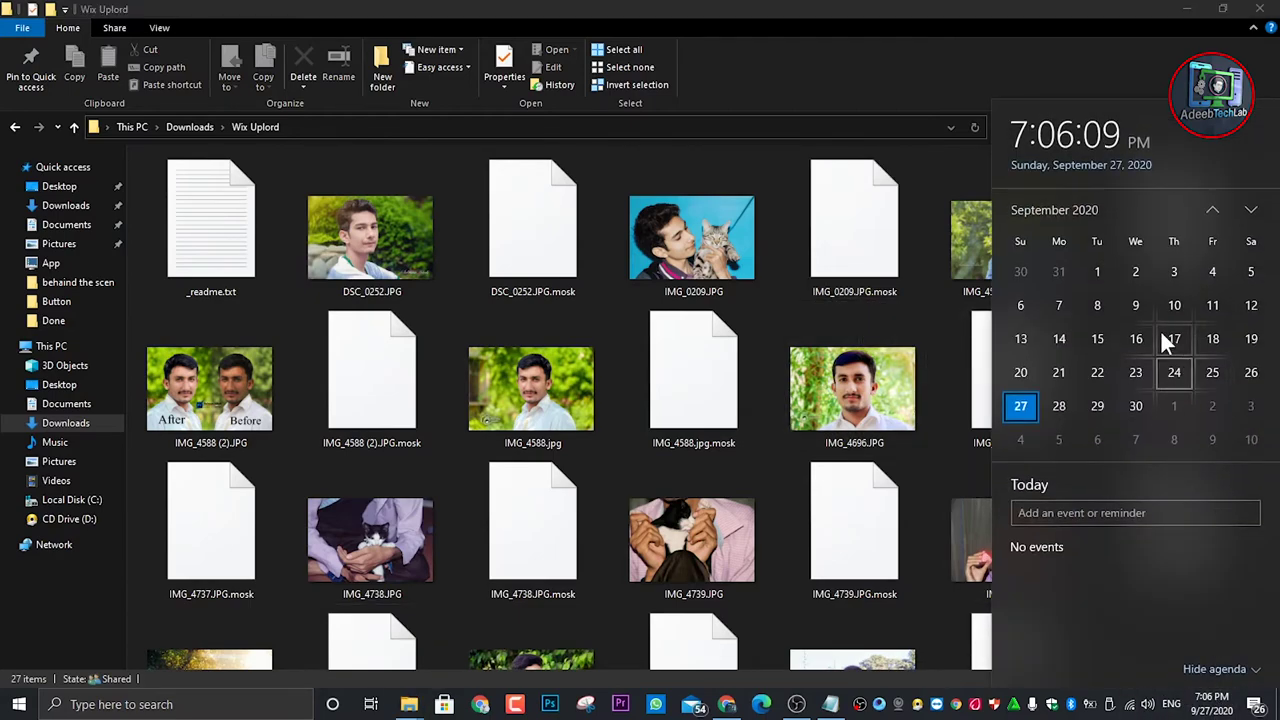
click(906, 60)
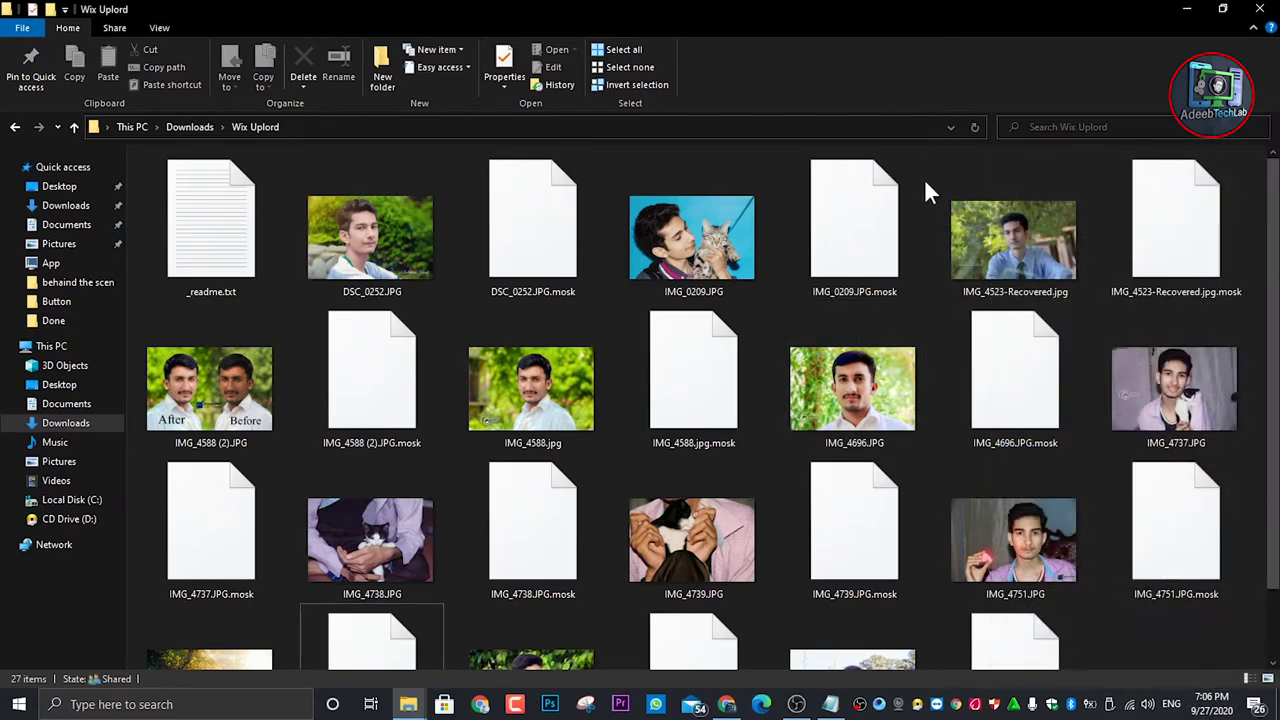
click(1212, 705)
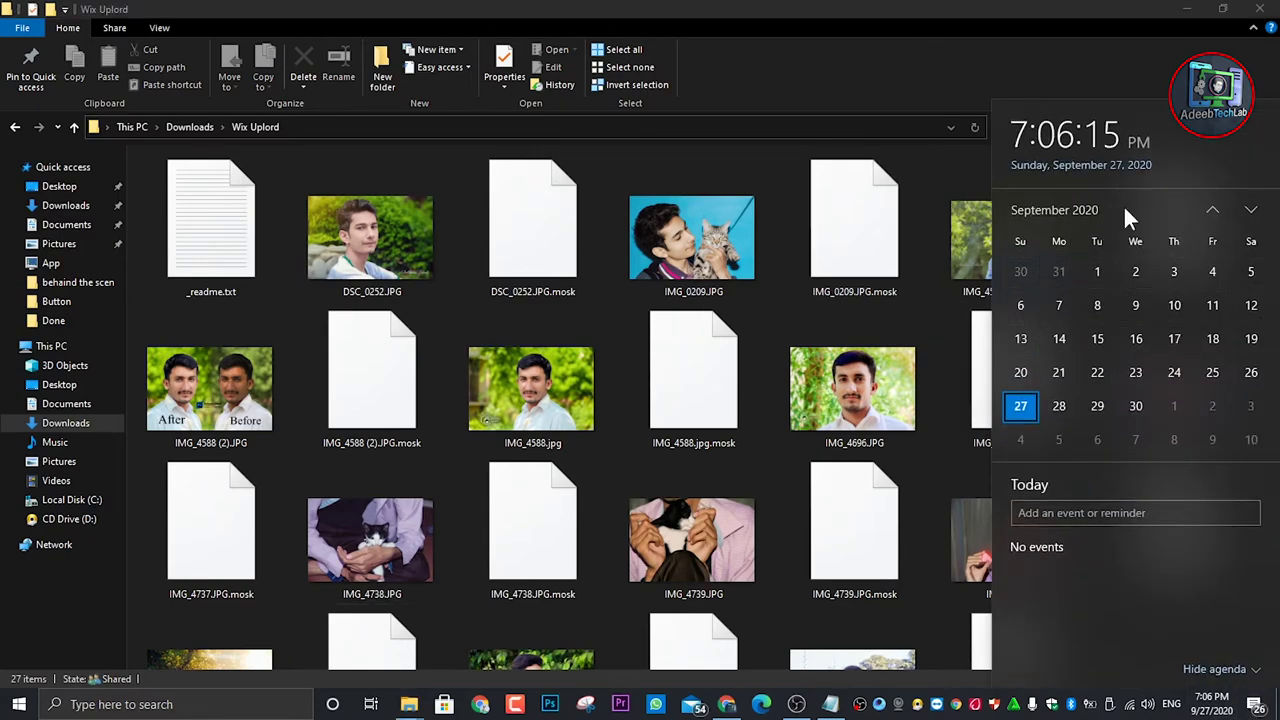
Inspect the previous versions and the image details in the properties of IMG_0209.JPG, and close the properties.
click(714, 272)
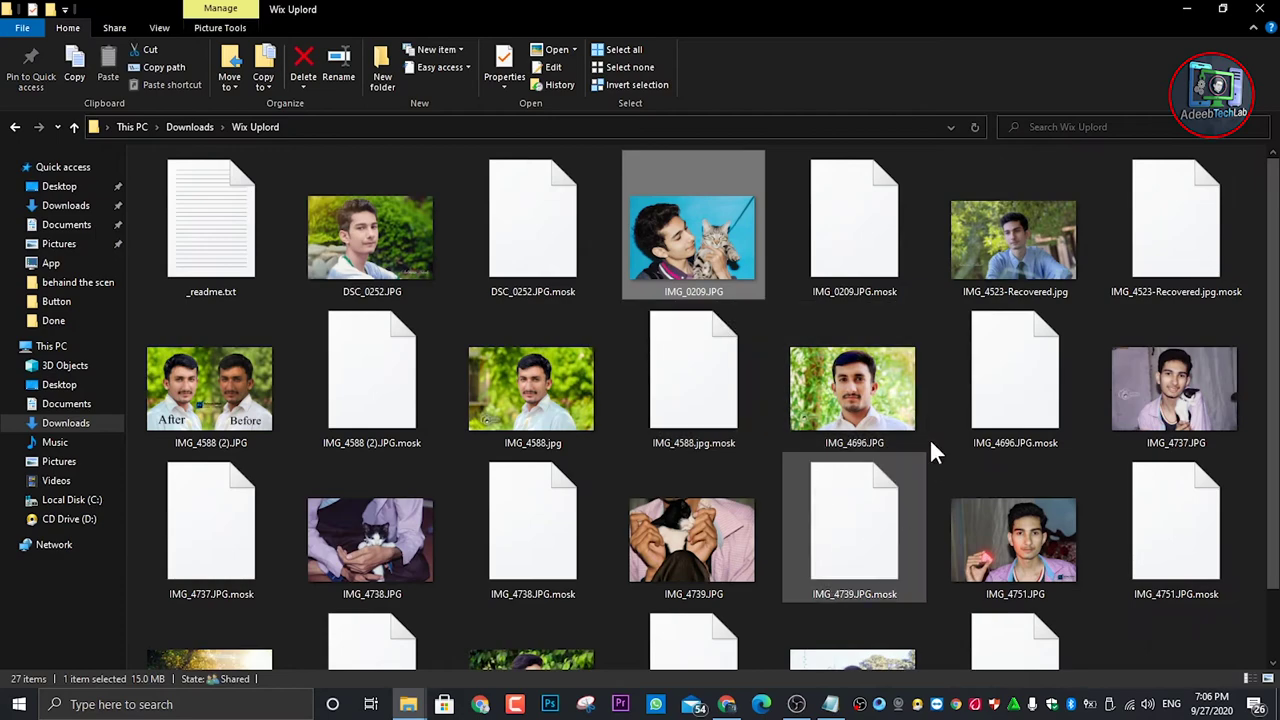
right_click(711, 248)
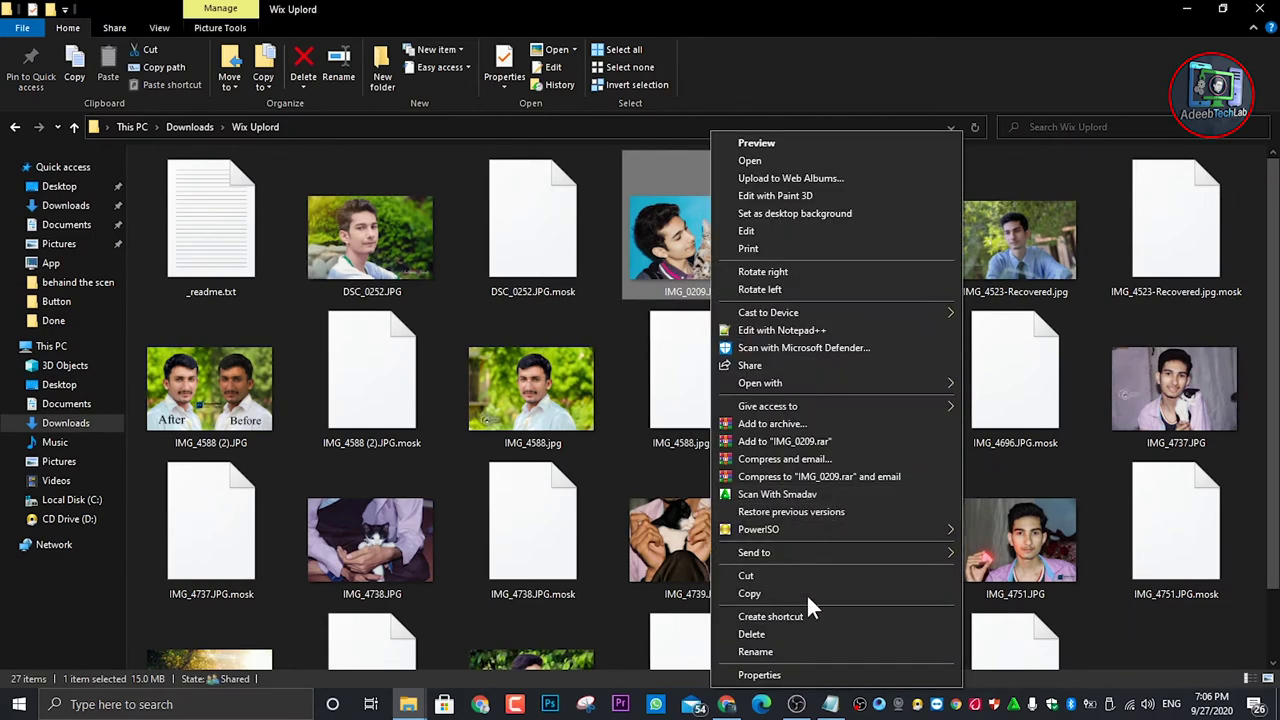
click(808, 676)
click(872, 284)
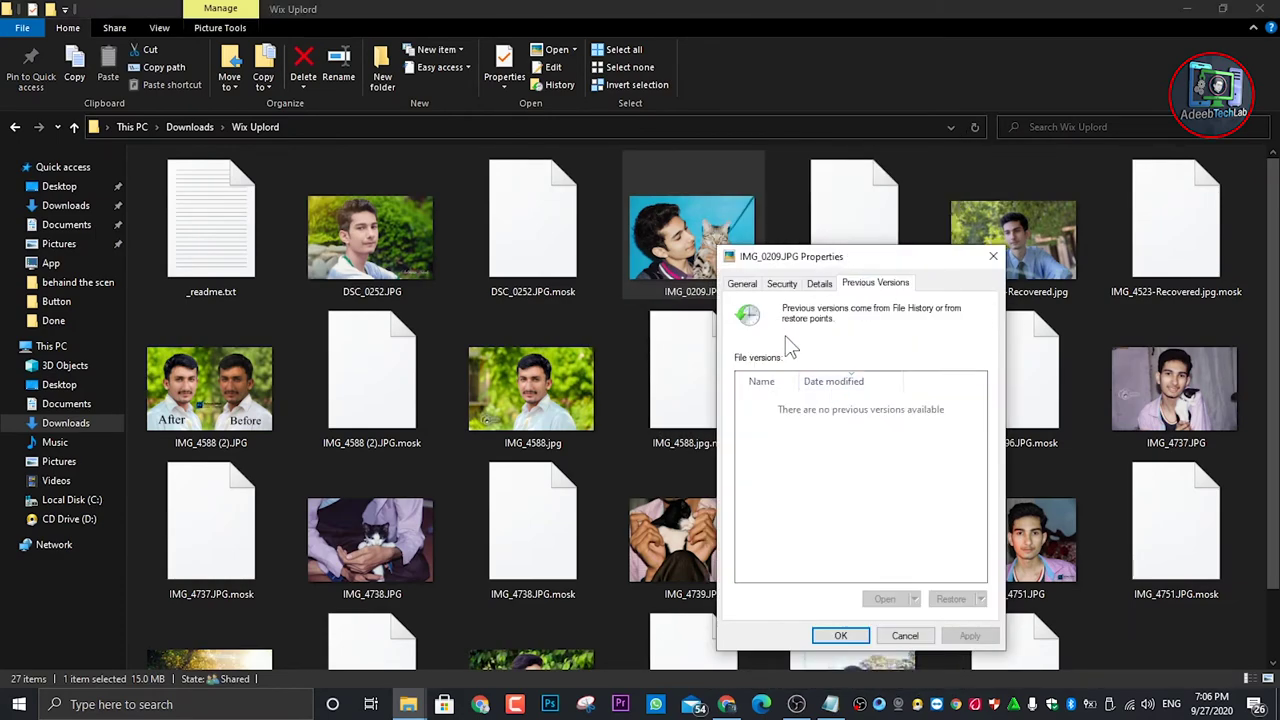
click(816, 287)
scroll(859, 487, down, 2)
scroll(862, 495, down, 2)
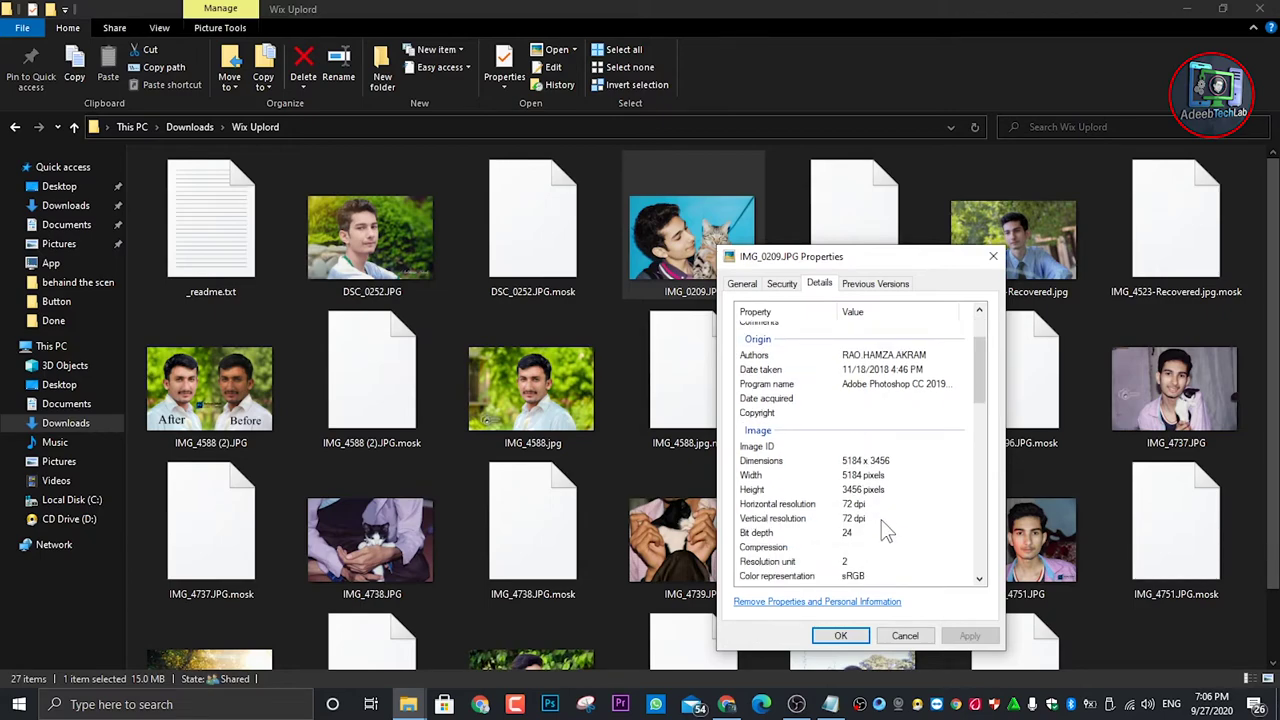
scroll(862, 508, down, 3)
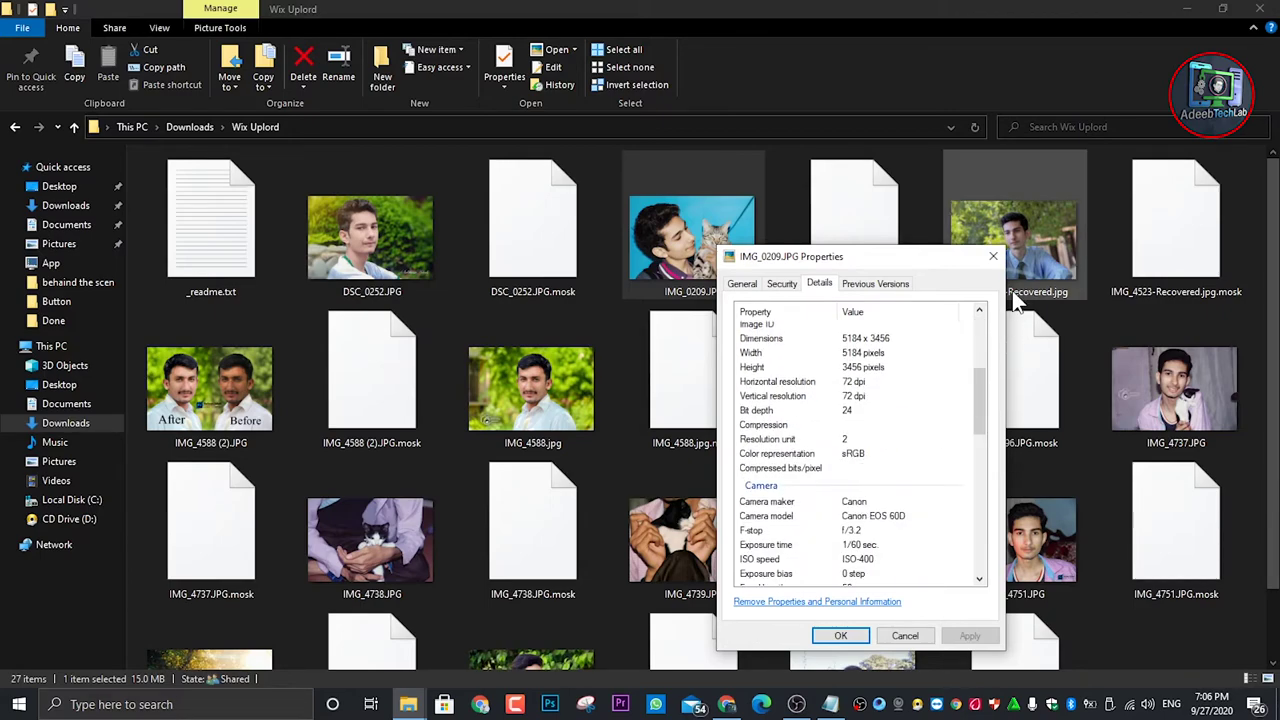
click(993, 256)
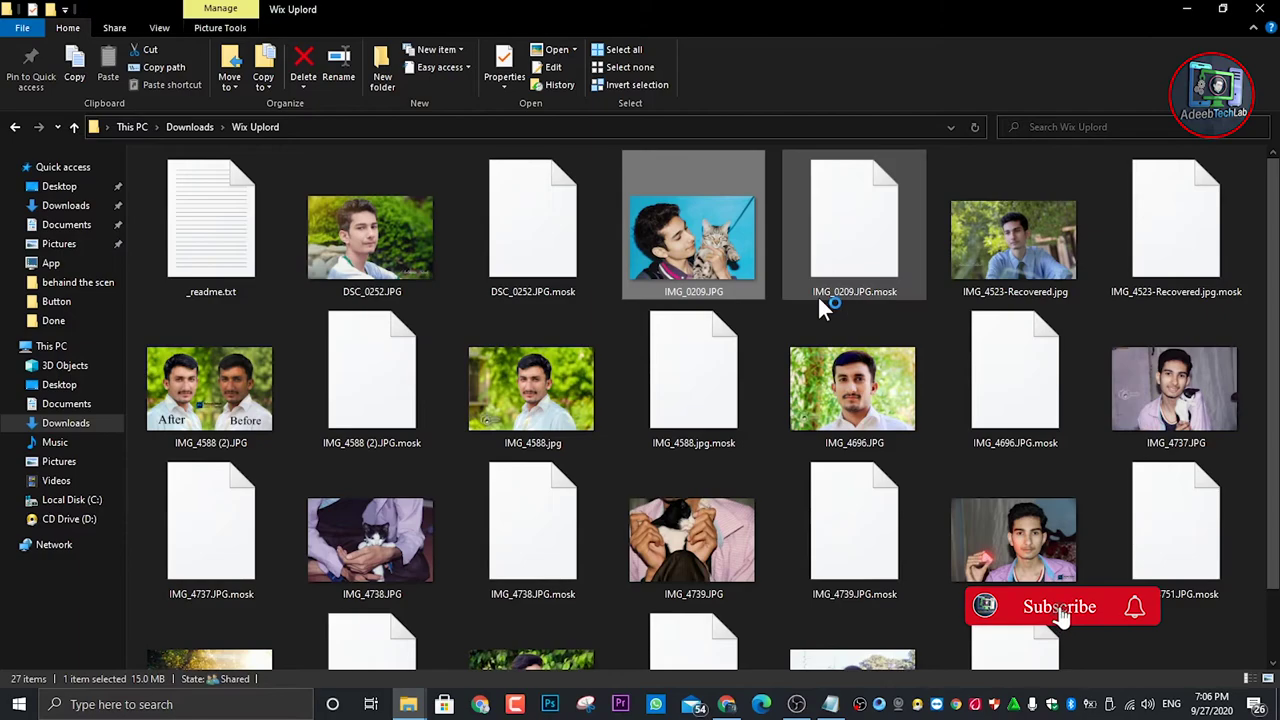
Open the photo IMG_0209.JPG in the photo viewer, examine it zoomed in, and leave the viewer.
double_click(684, 282)
scroll(650, 329, up, 8)
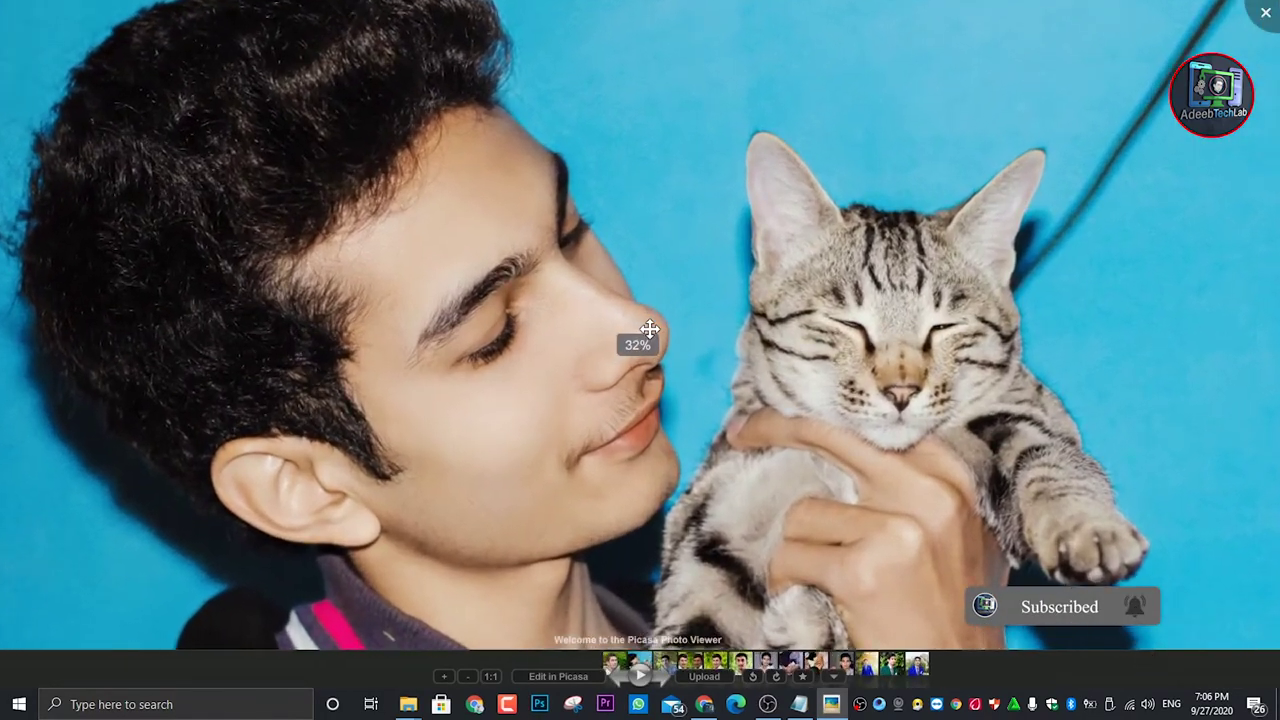
scroll(676, 330, down, 10)
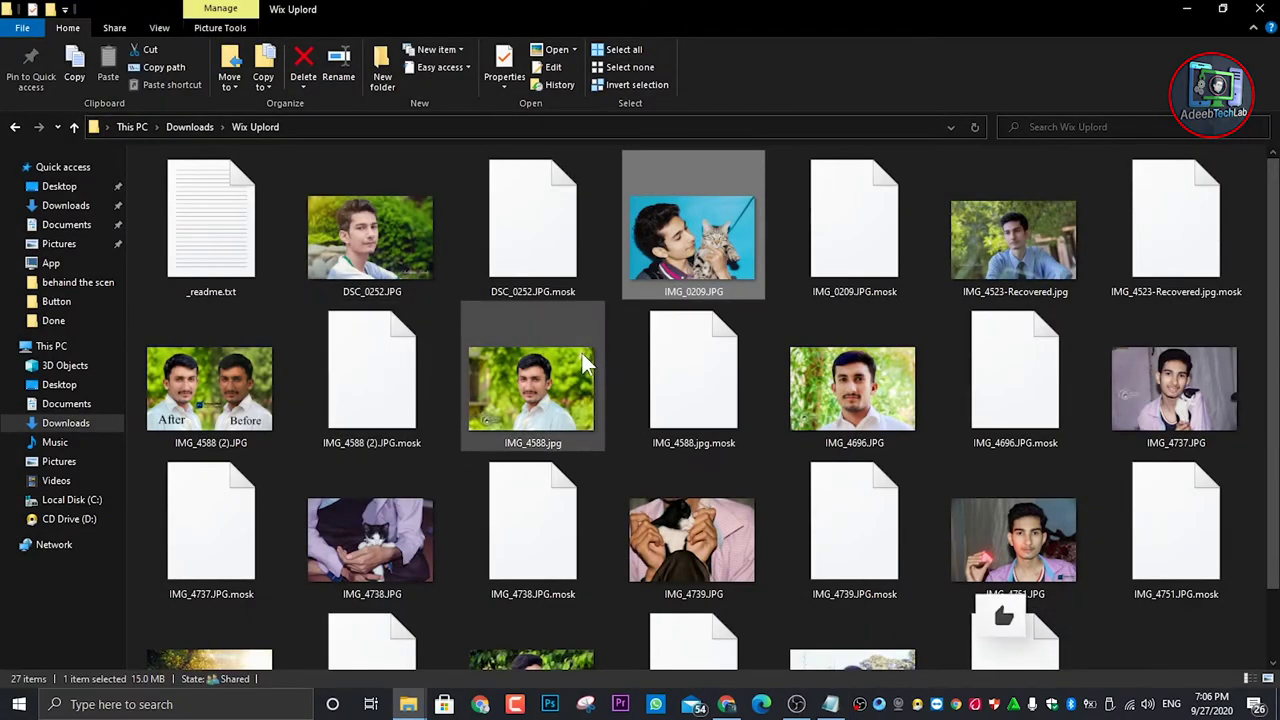
View the photo IMG_4588.jpg at full size and return to the Wix Uplord folder.
click(540, 390)
scroll(1061, 237, down, 1)
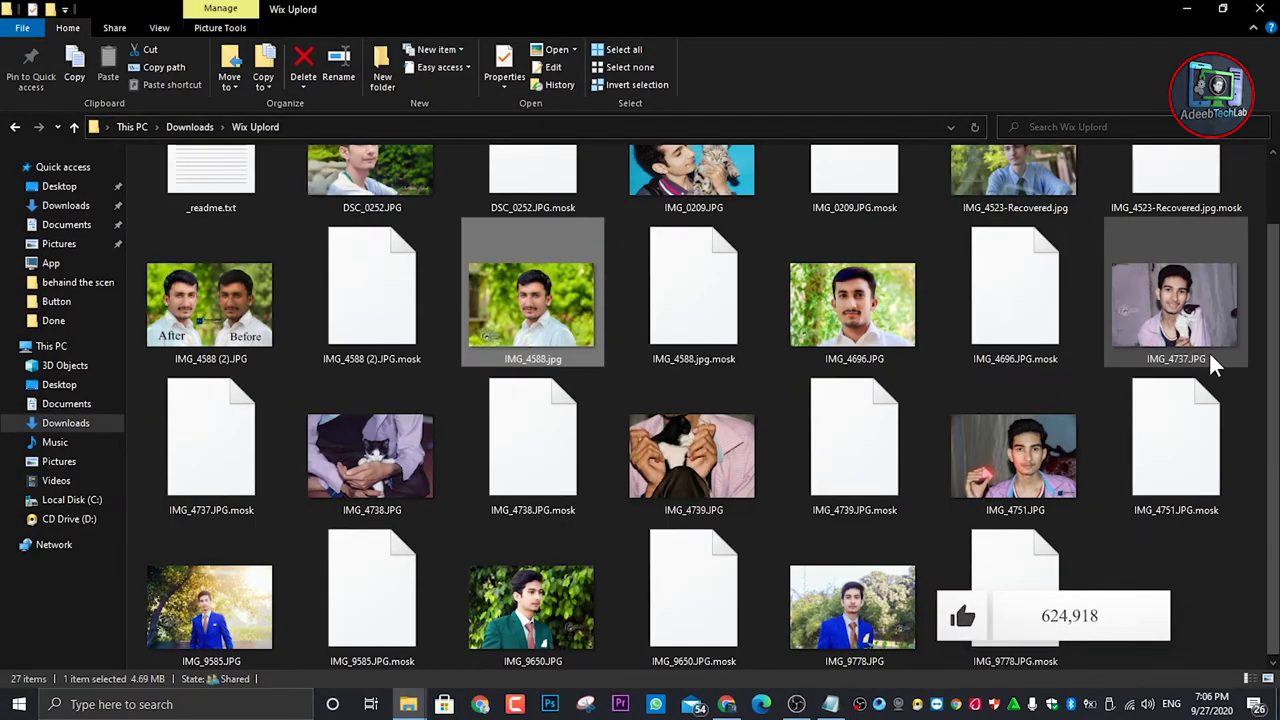
double_click(530, 279)
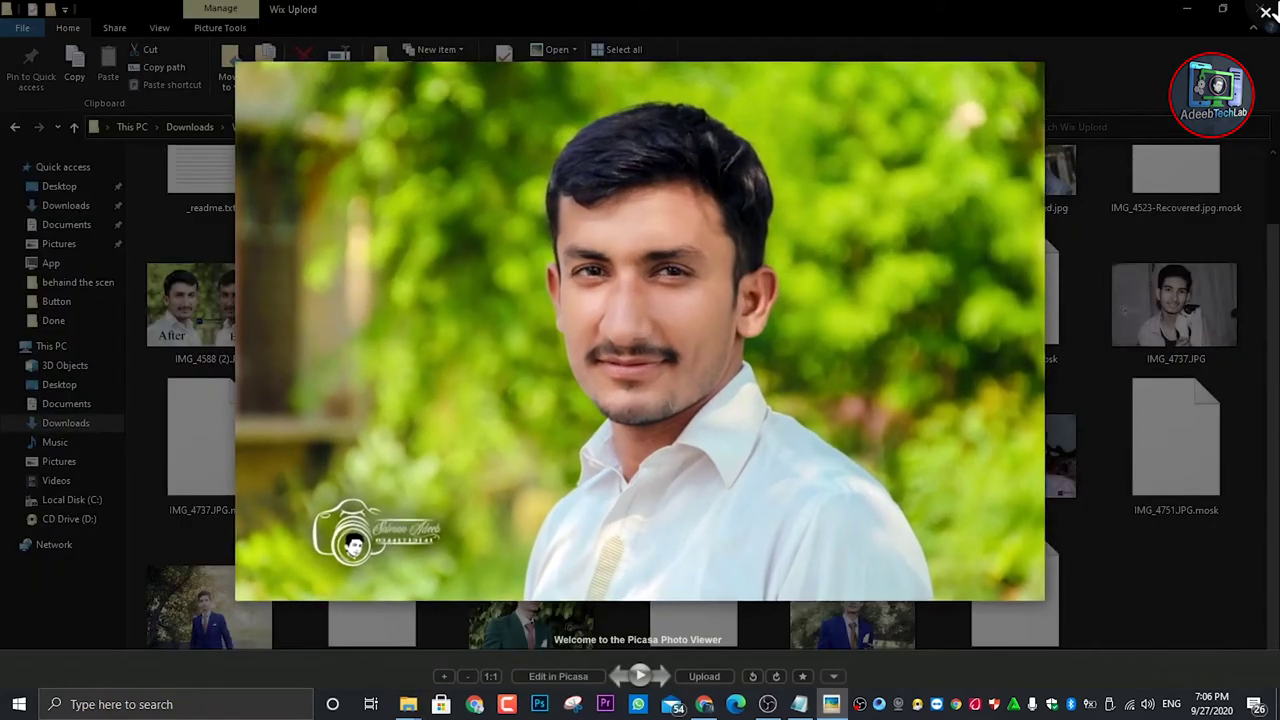
click(1265, 12)
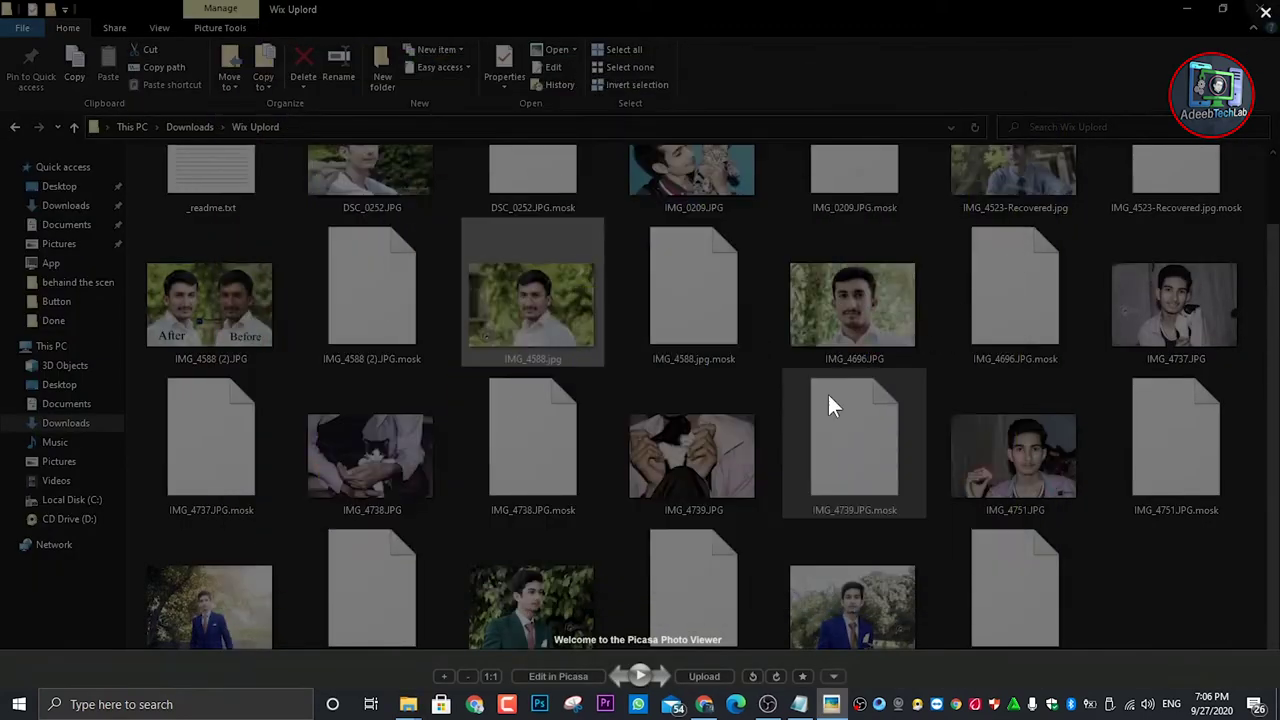
scroll(795, 520, up, 1)
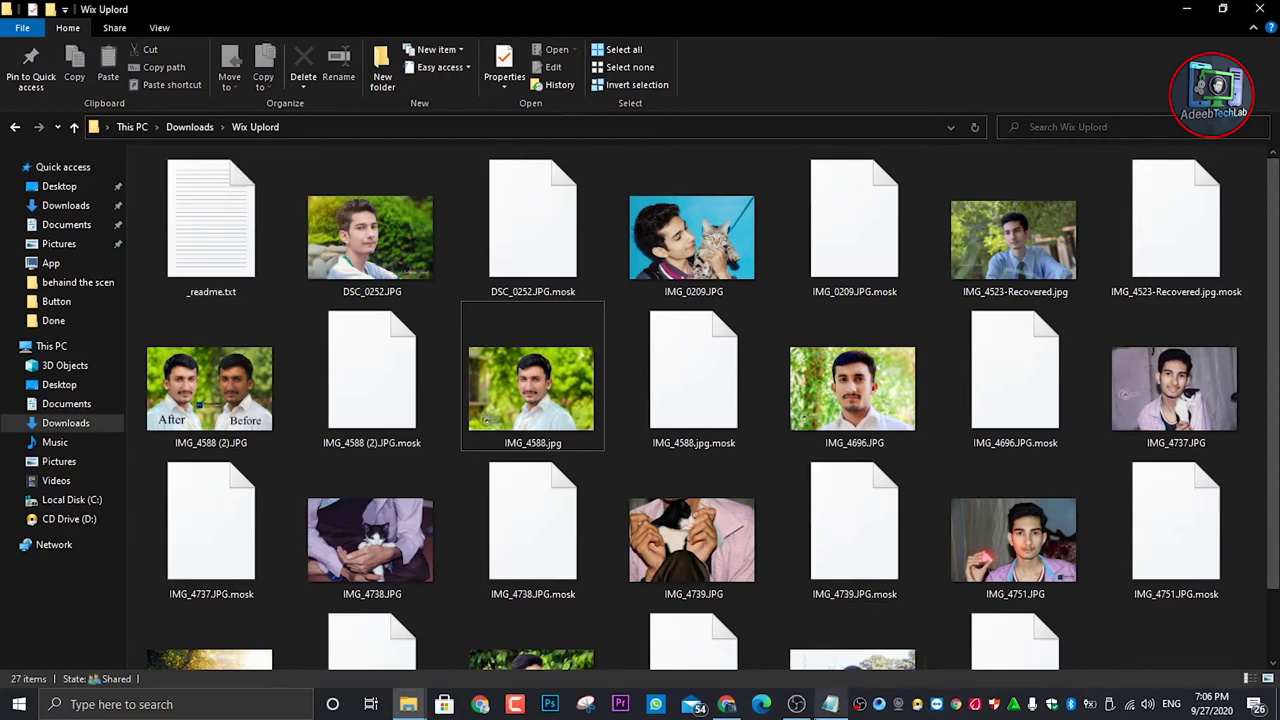
Open the ransom note _readme.txt, highlight the price demanded for the decrypt software, and close the note without saving.
double_click(211, 220)
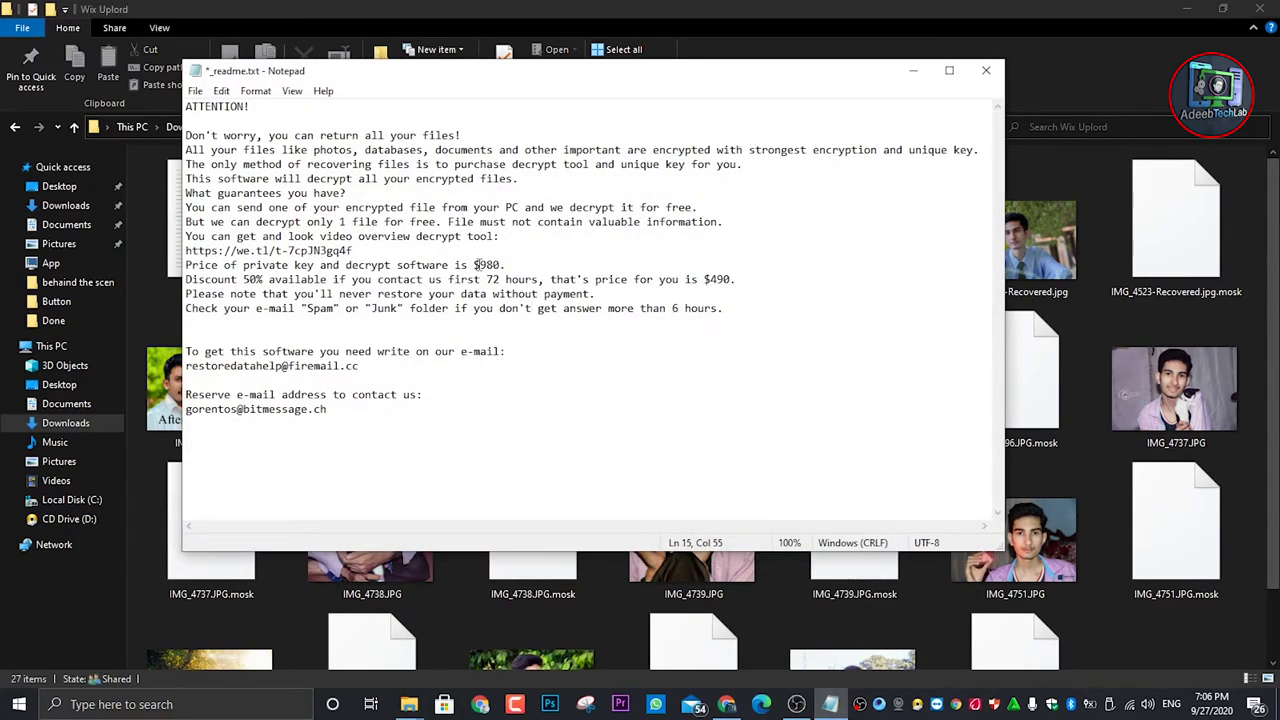
drag(477, 264, 531, 264)
click(371, 191)
click(986, 70)
click(651, 370)
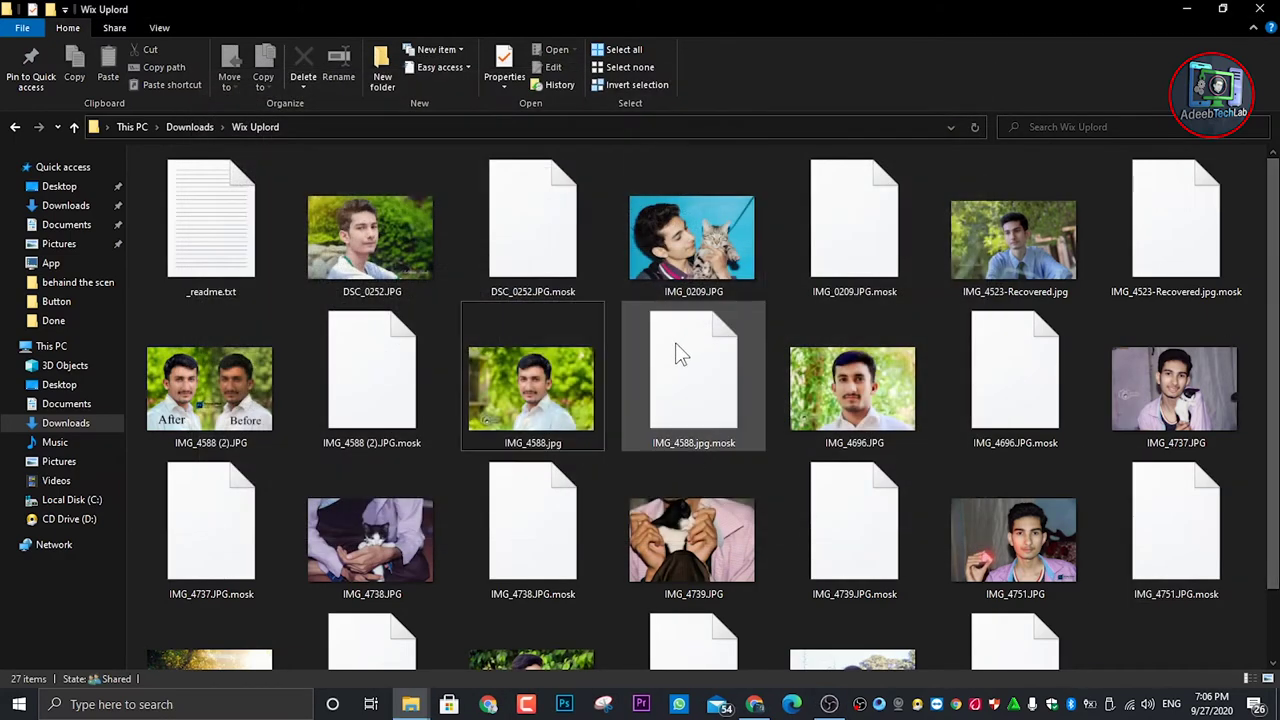
Go through the decrypted photos in the Wix Uplord folder one by one, from the upper rows to the last row.
click(557, 367)
click(1061, 231)
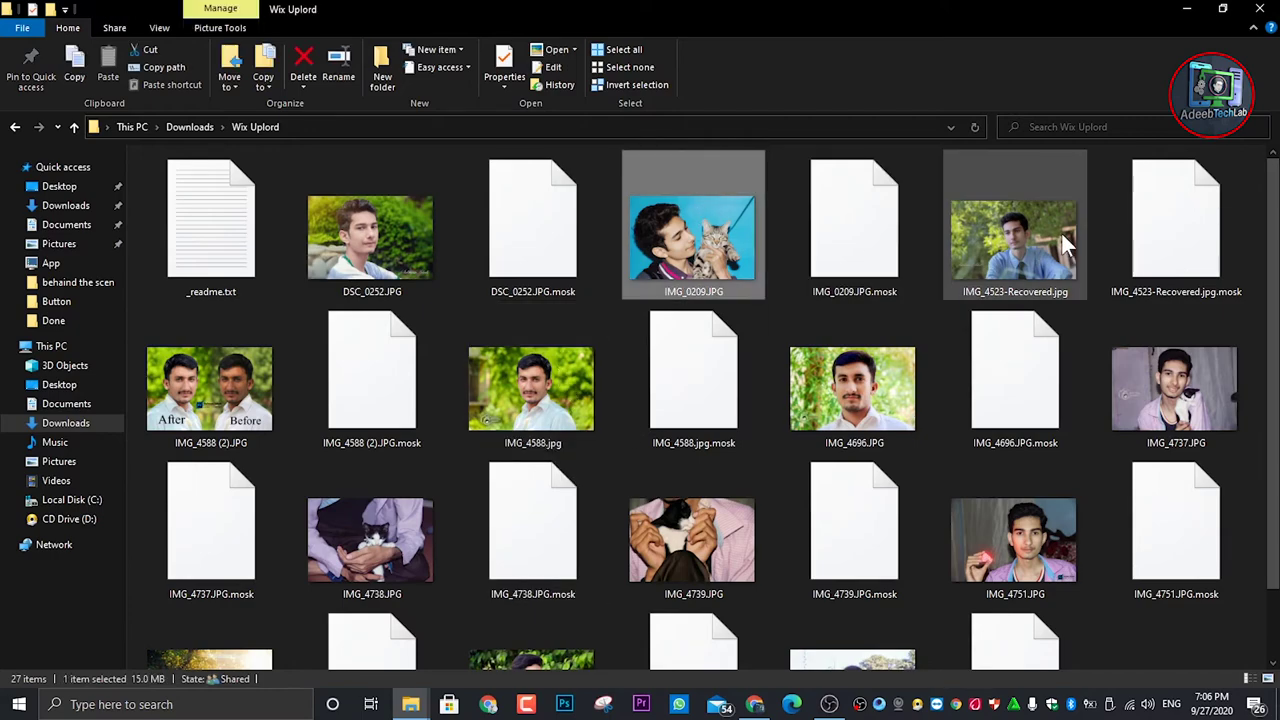
click(1185, 415)
click(852, 397)
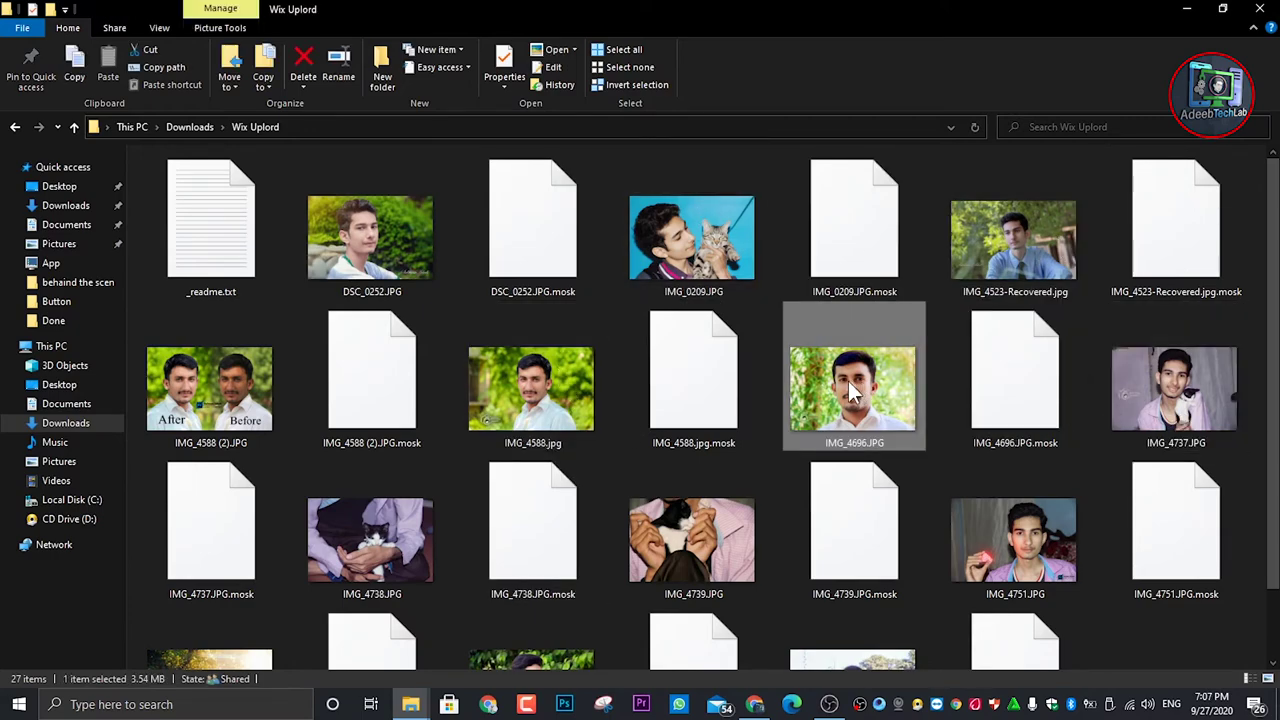
click(530, 398)
click(238, 395)
click(372, 540)
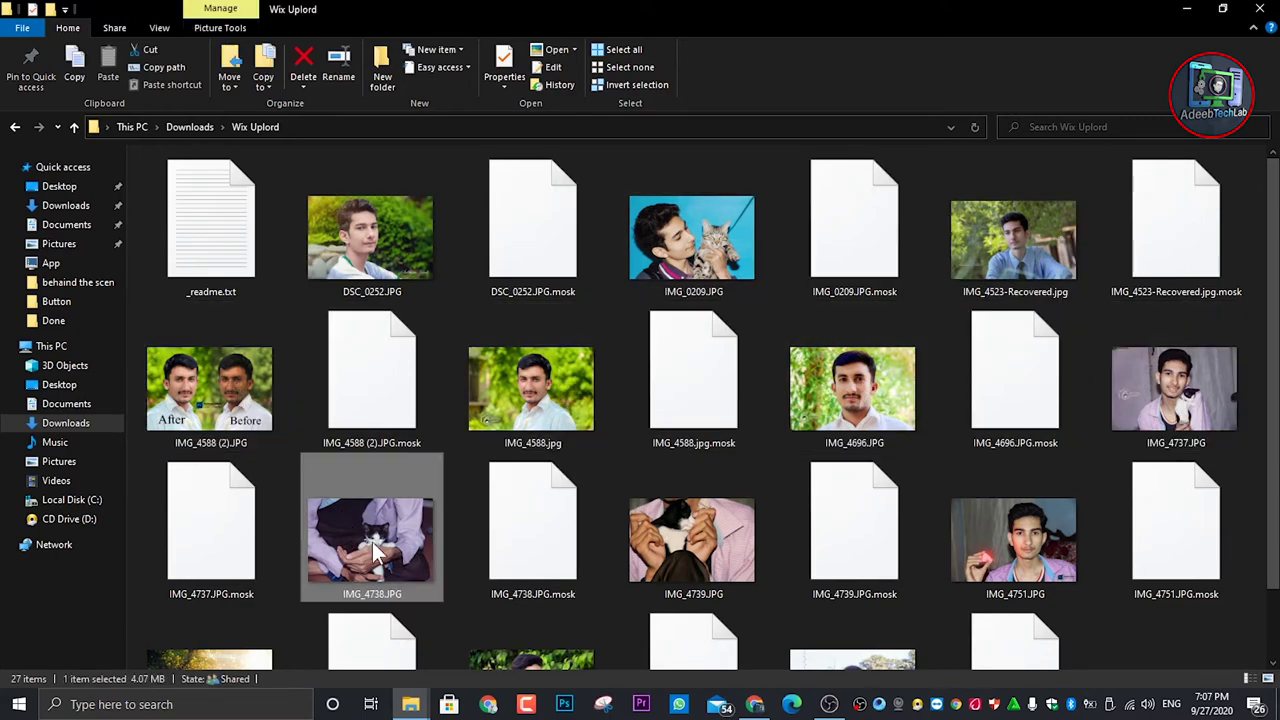
click(722, 534)
click(1046, 532)
scroll(945, 345, down, 1)
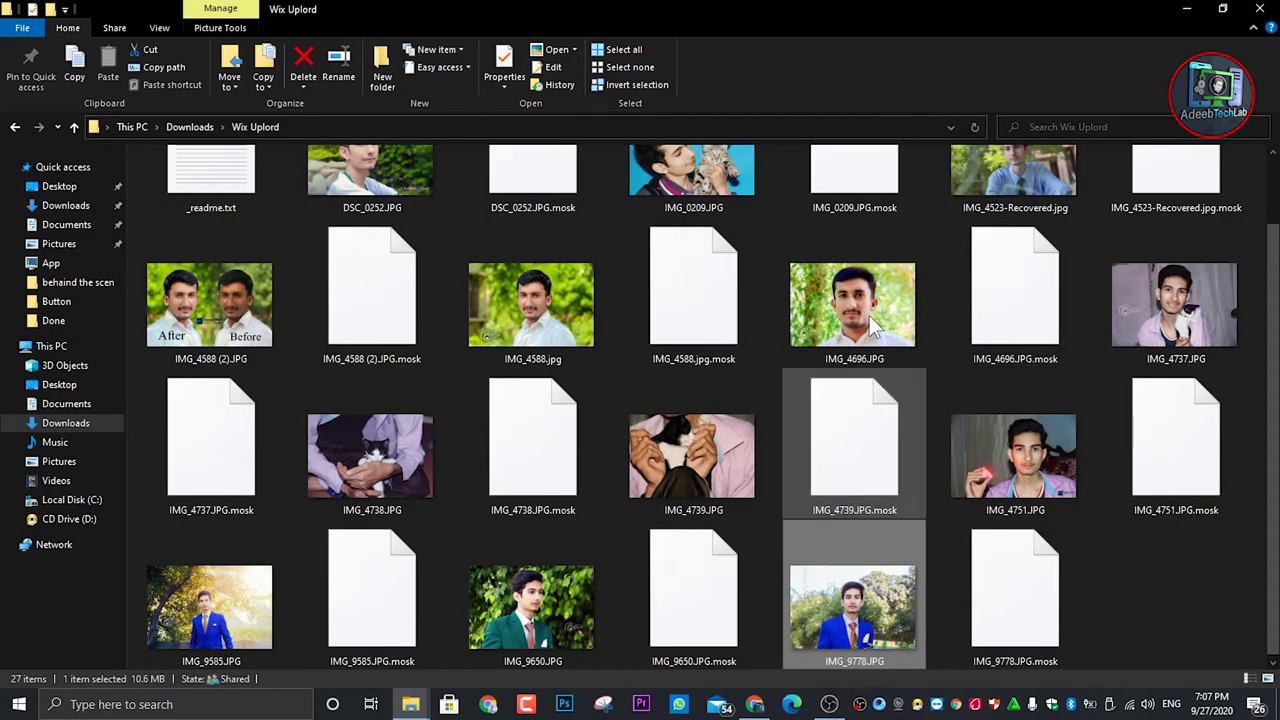
drag(1162, 628, 1199, 589)
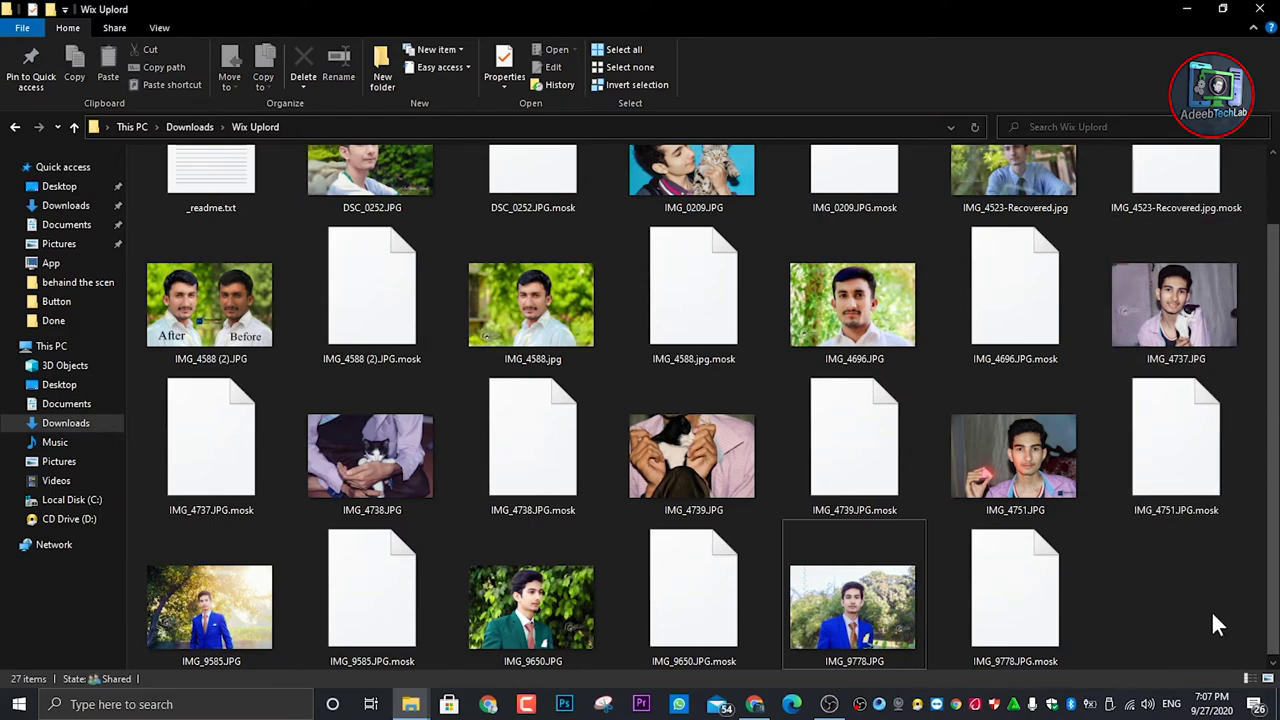
drag(1211, 611, 1182, 590)
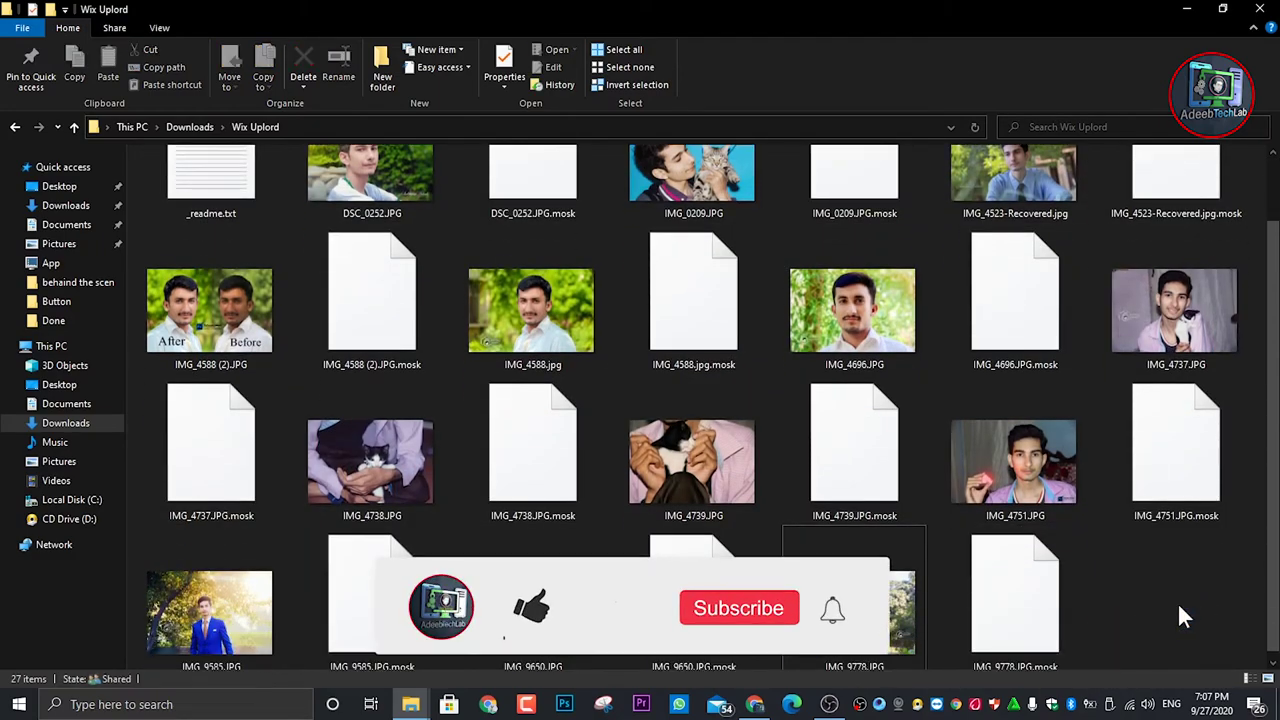
scroll(1177, 602, up, 1)
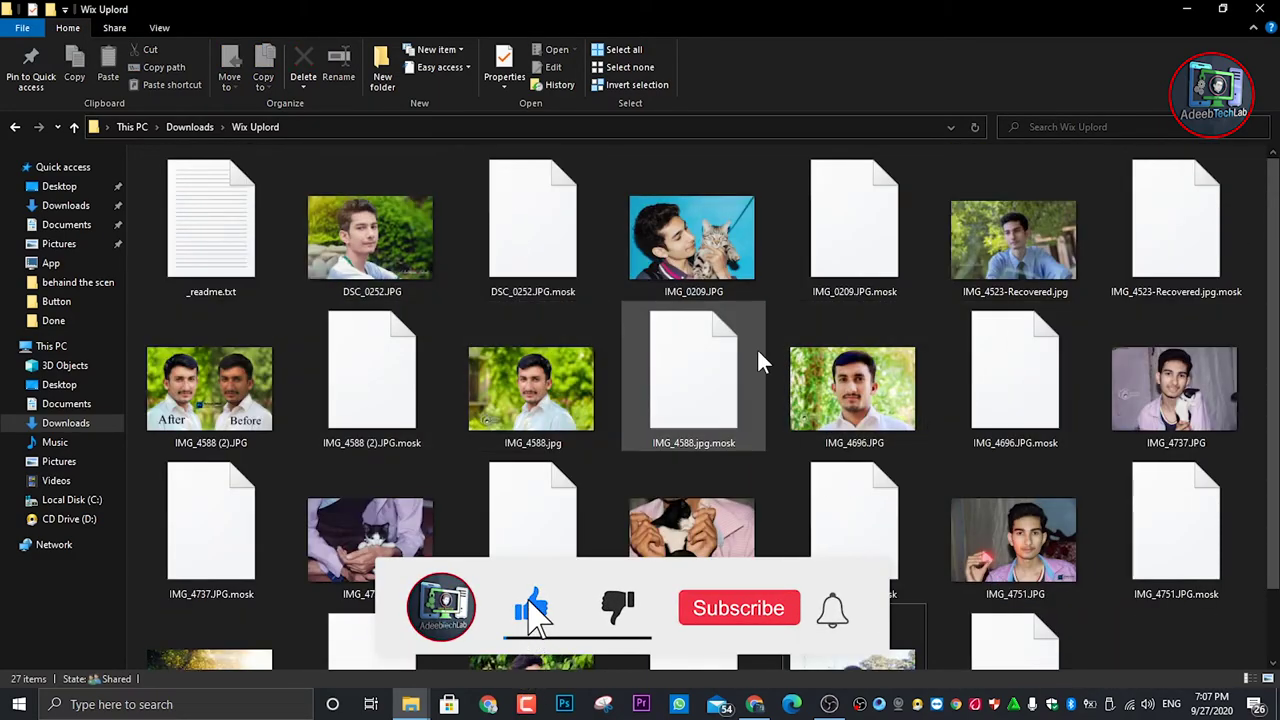
scroll(757, 350, down, 1)
scroll(1000, 460, up, 1)
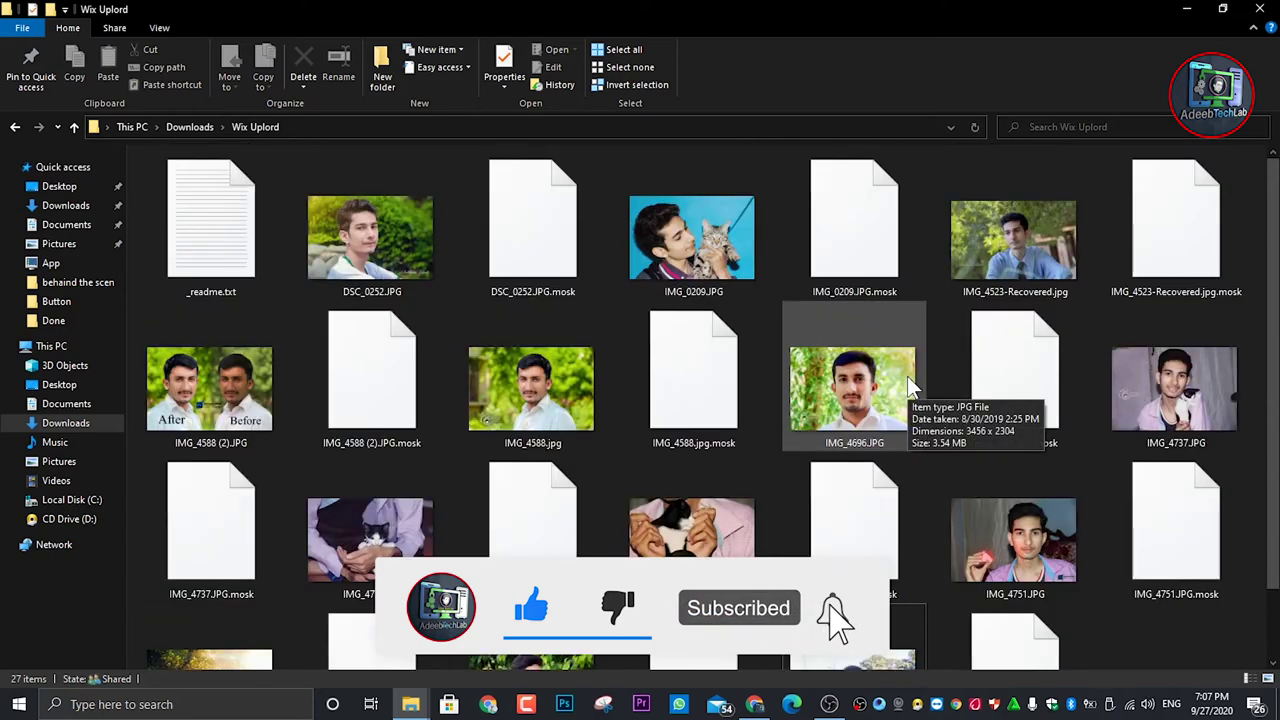
scroll(910, 385, down, 1)
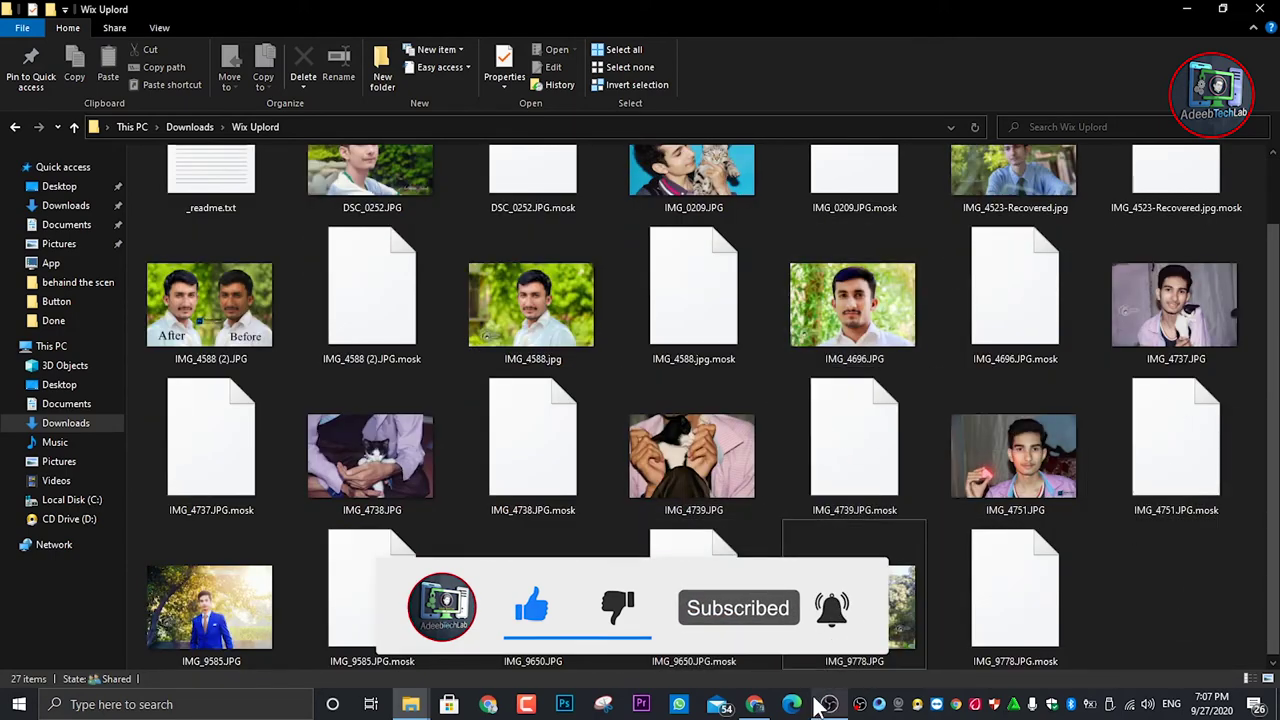
drag(1187, 613, 1176, 561)
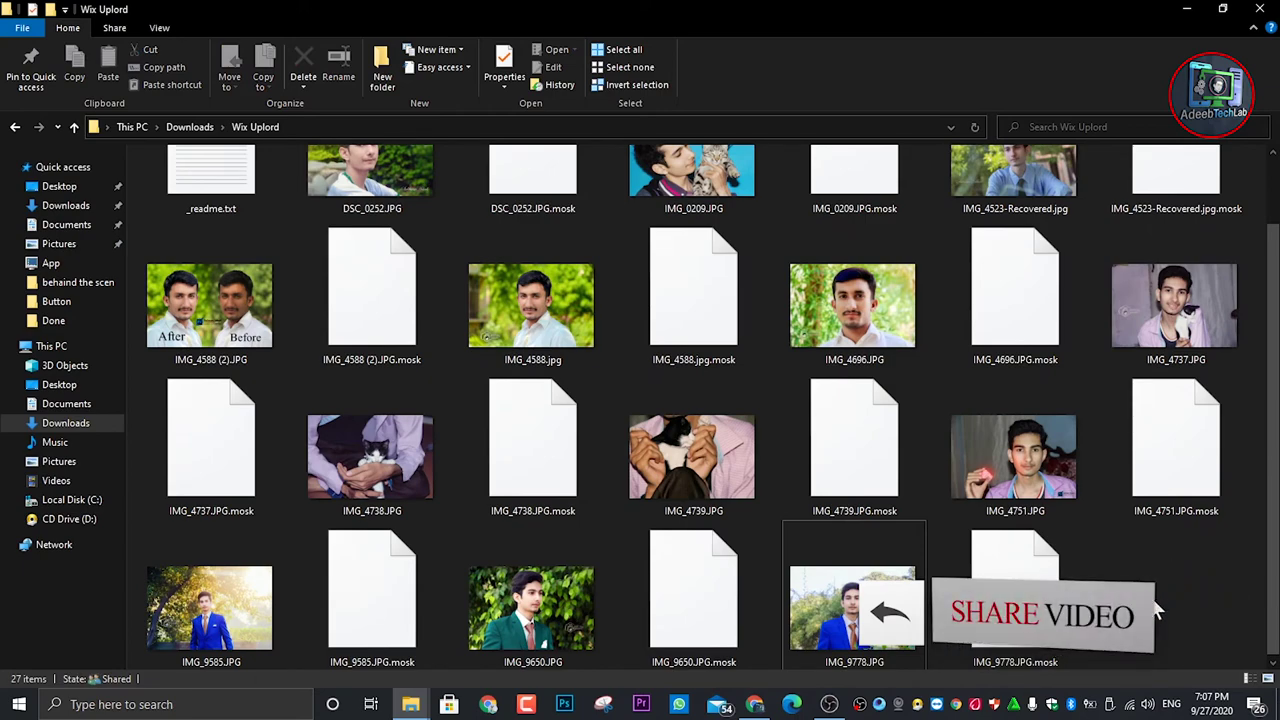
scroll(923, 425, up, 2)
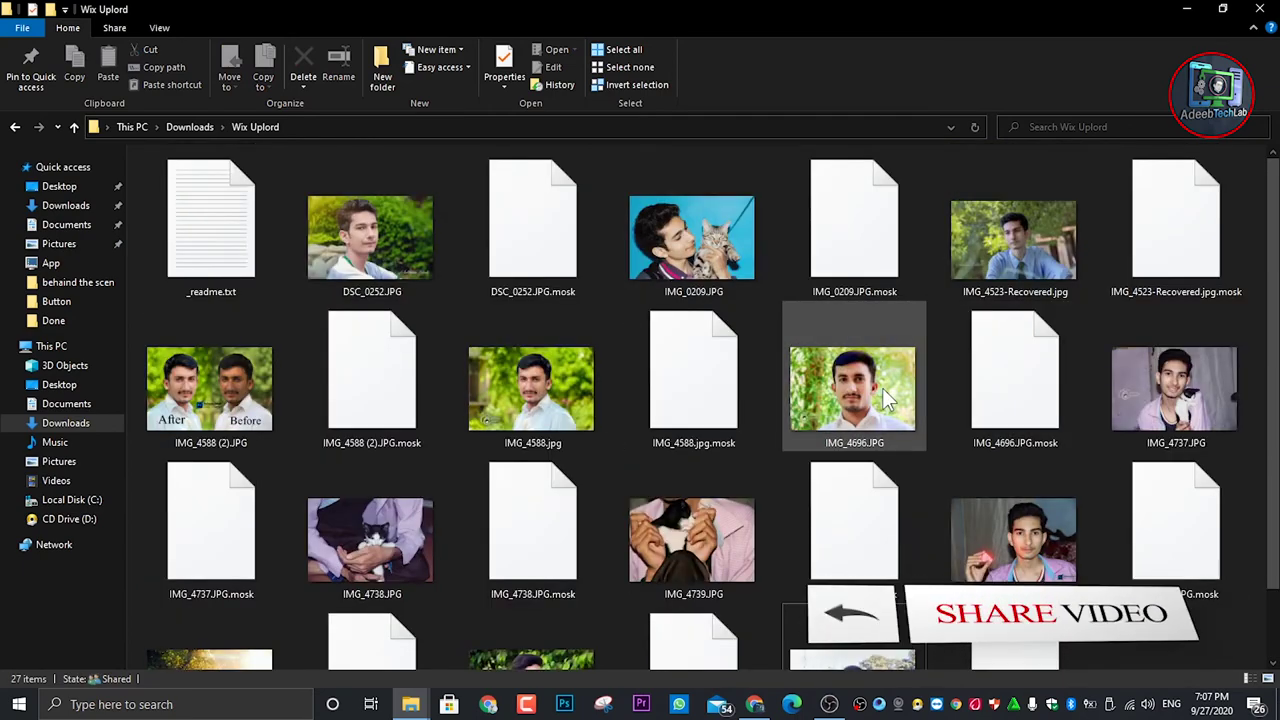
scroll(1126, 577, down, 1)
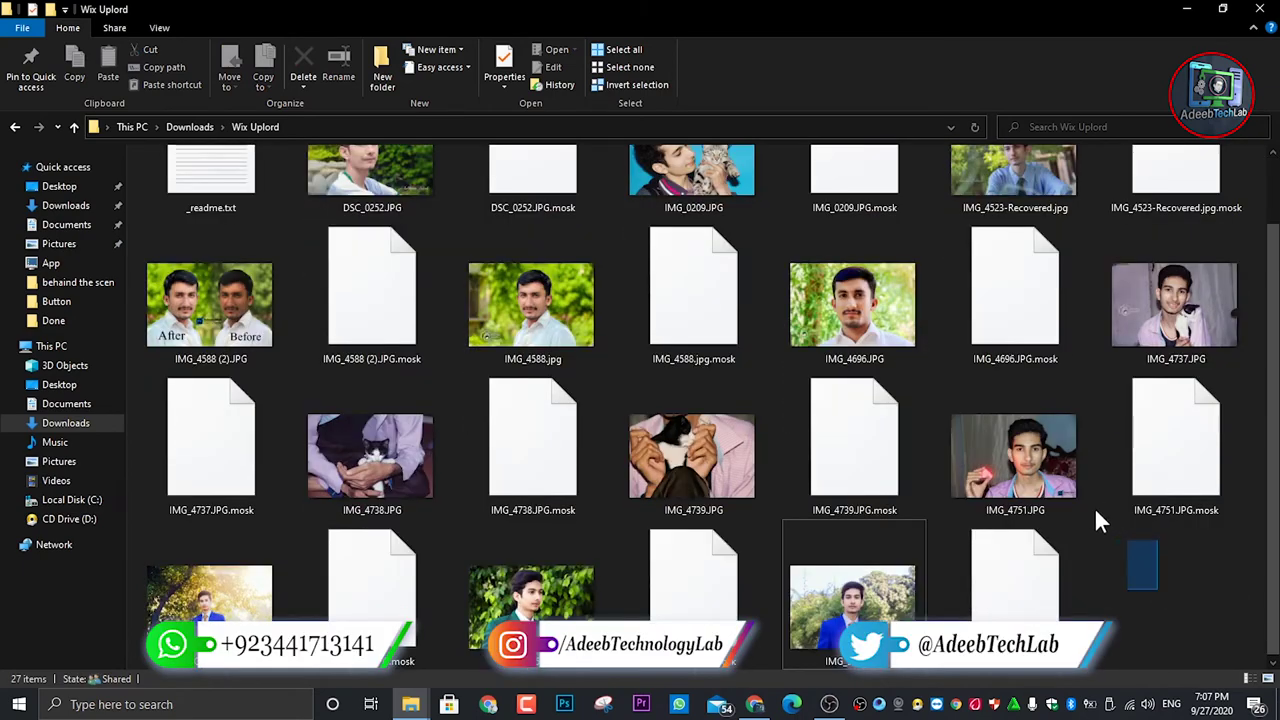
drag(1096, 512, 738, 310)
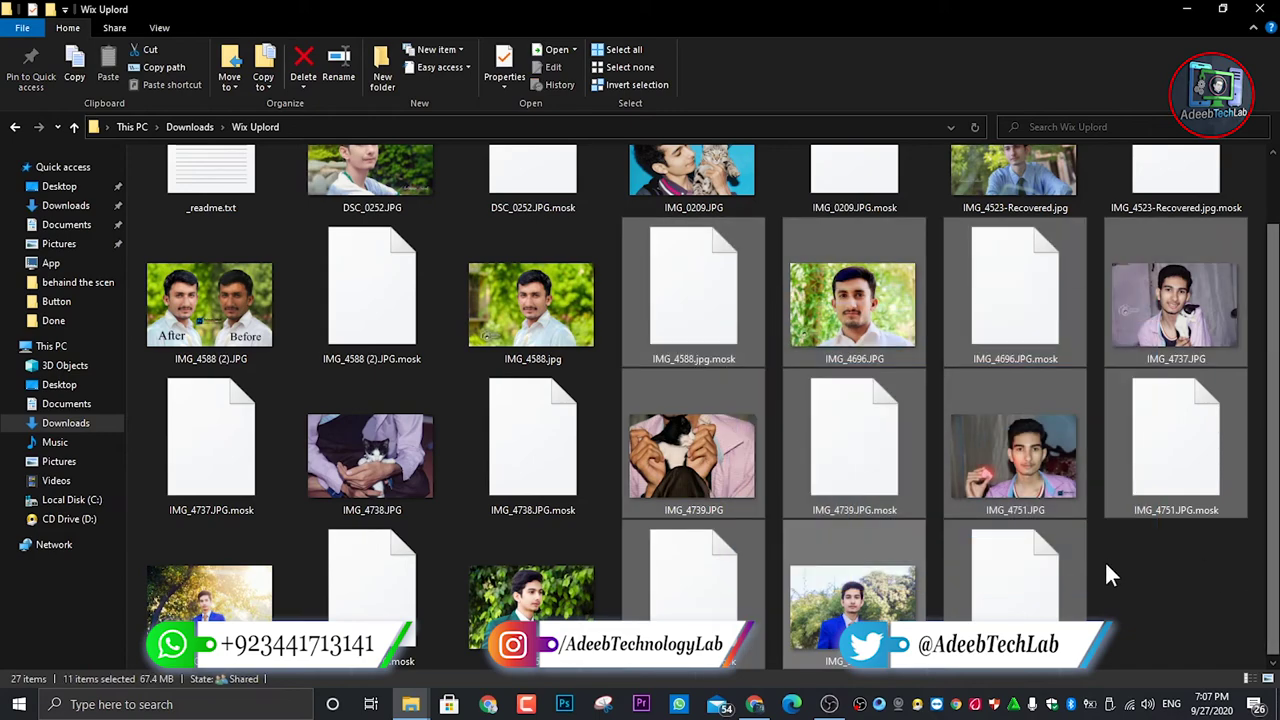
click(1133, 566)
scroll(1133, 566, up, 1)
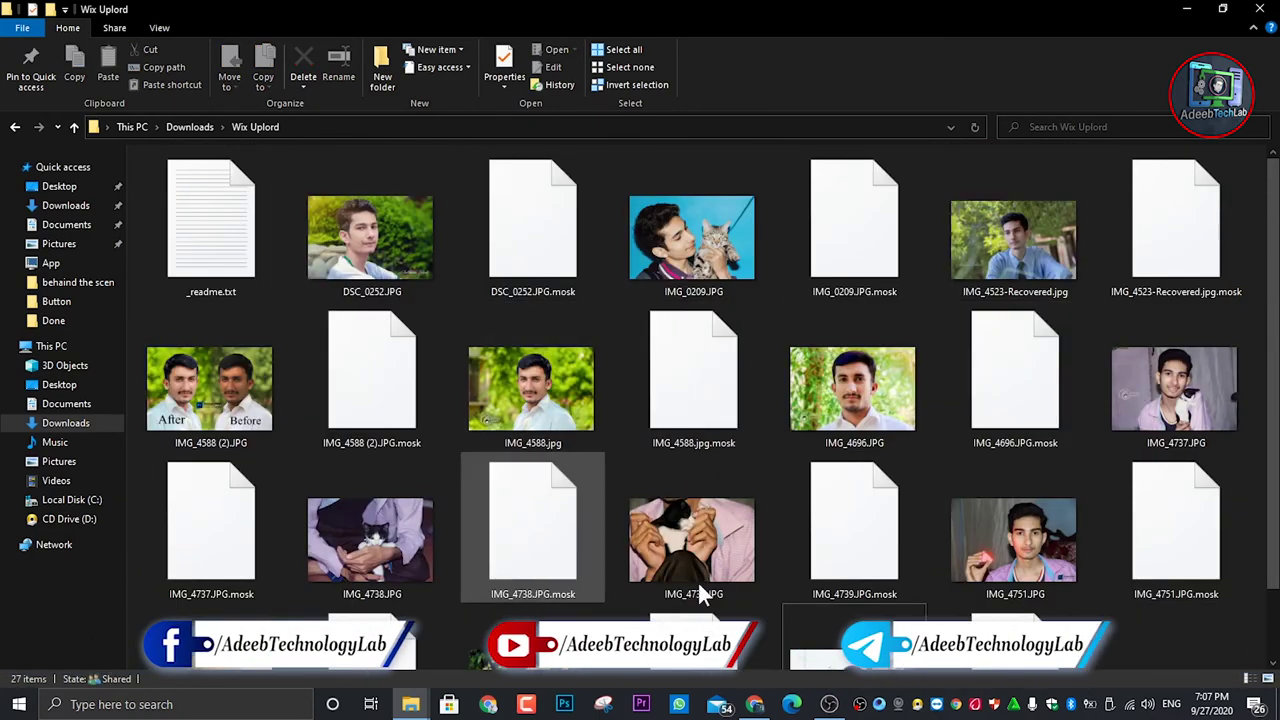
scroll(1216, 612, down, 1)
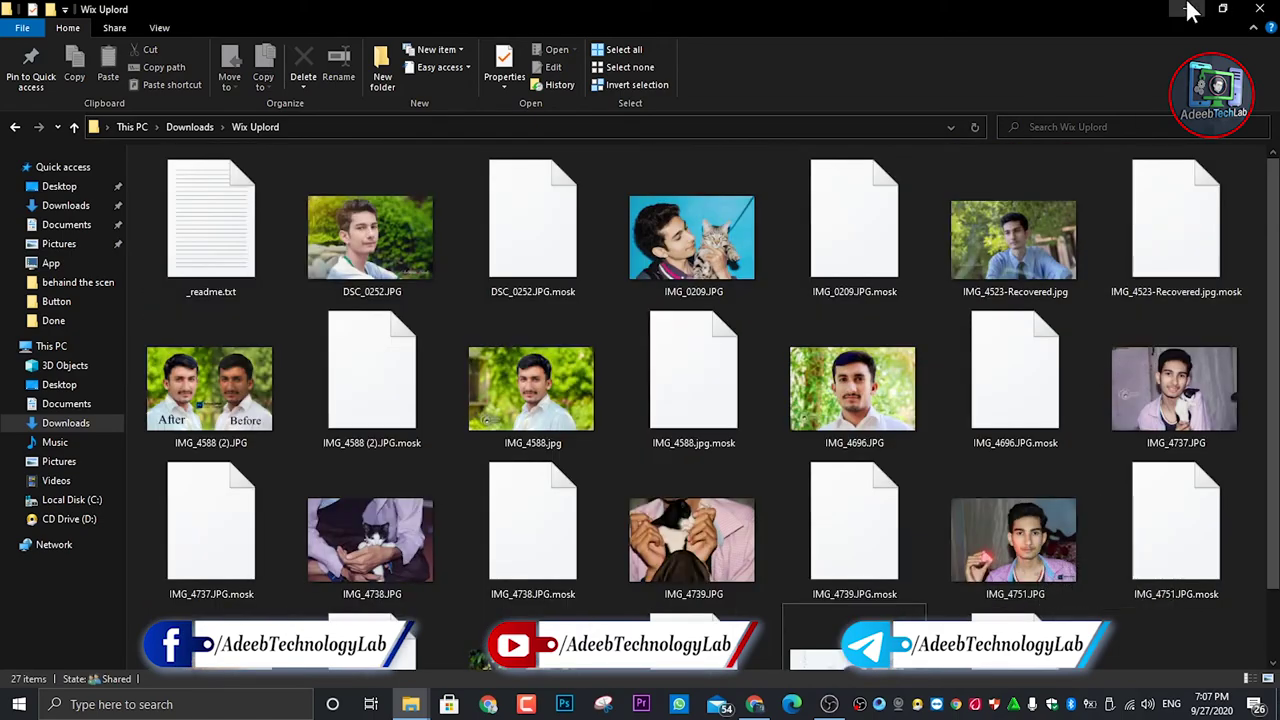
Minimise the Wix Uplord folder, check the drives listed in This PC, and return to the desktop.
click(1186, 8)
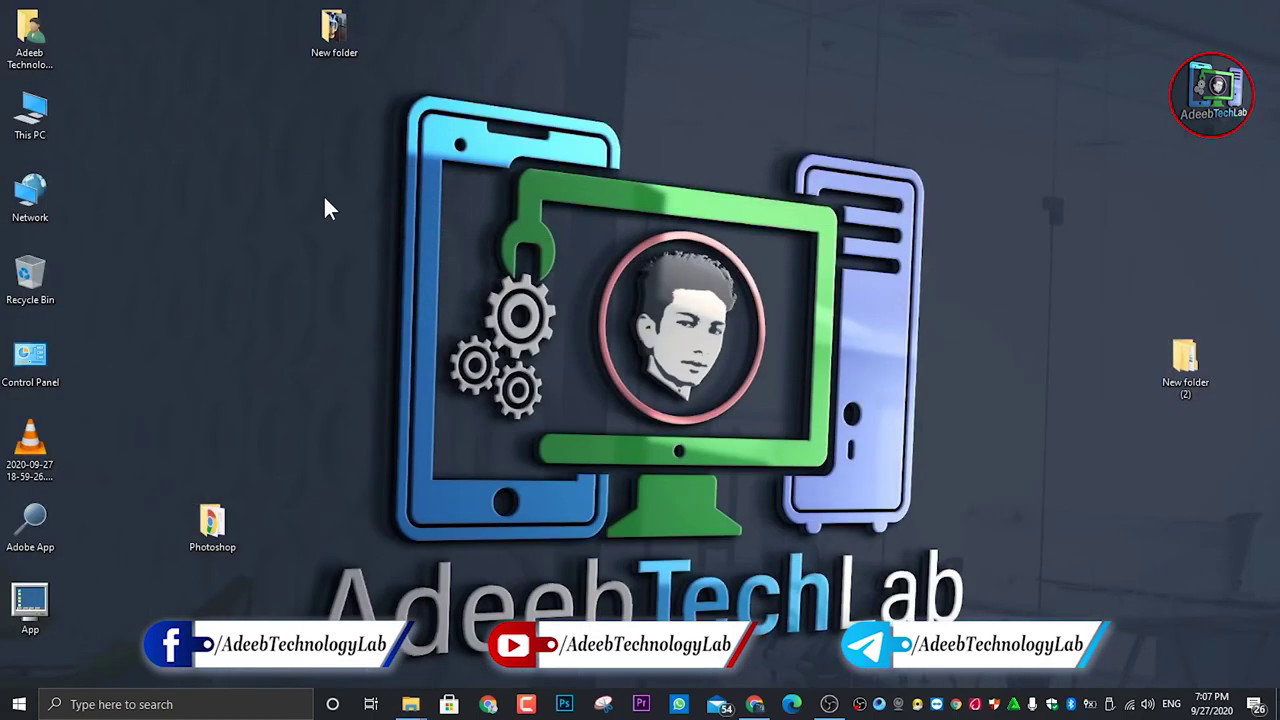
double_click(20, 105)
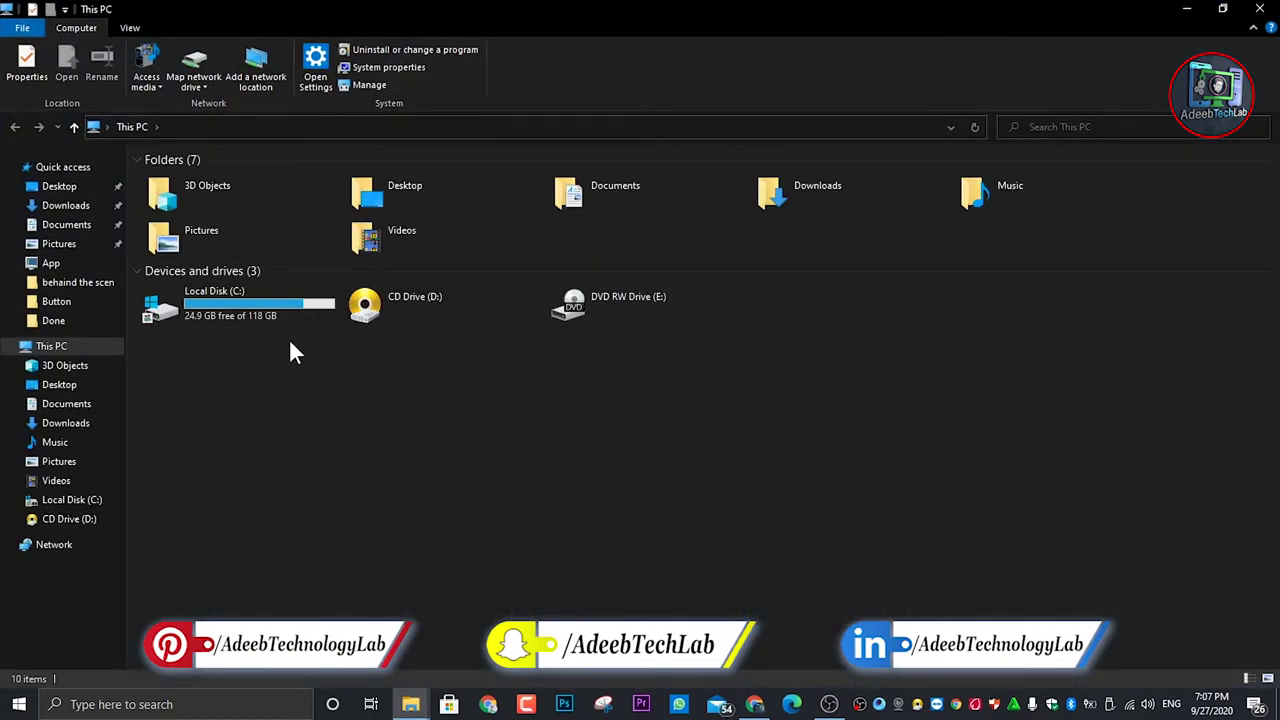
click(255, 316)
click(557, 427)
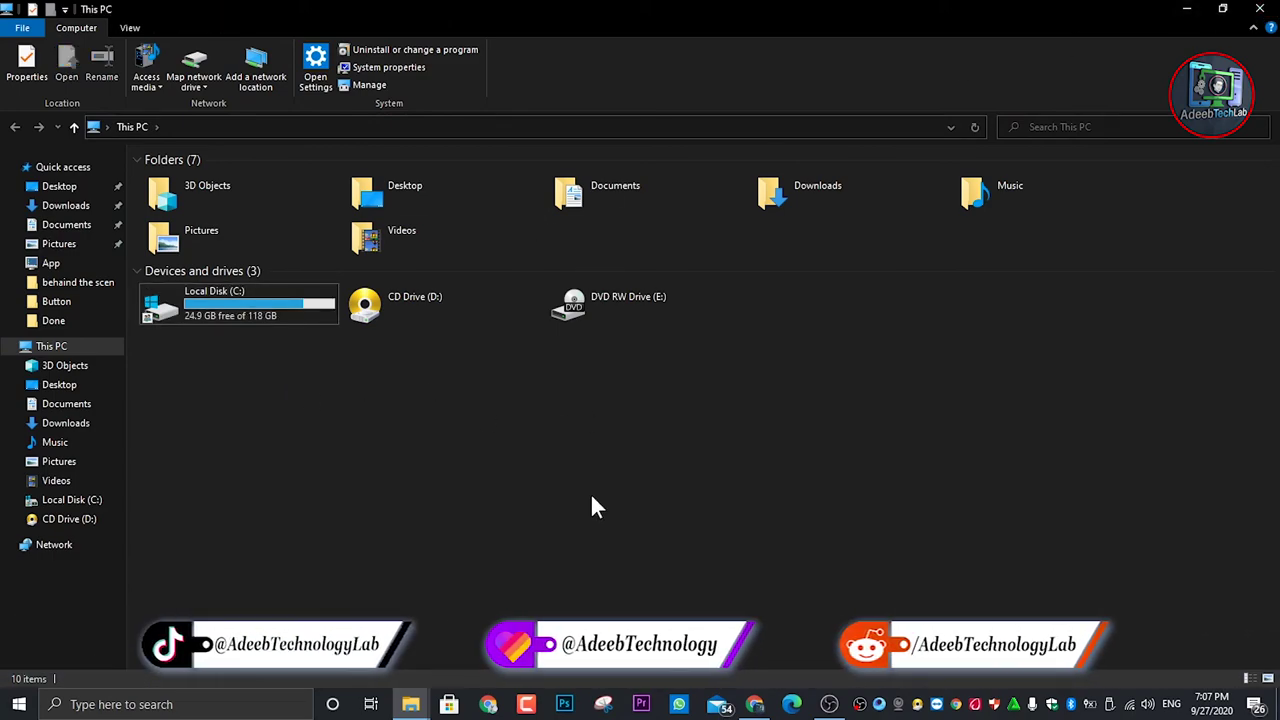
key(super+d)
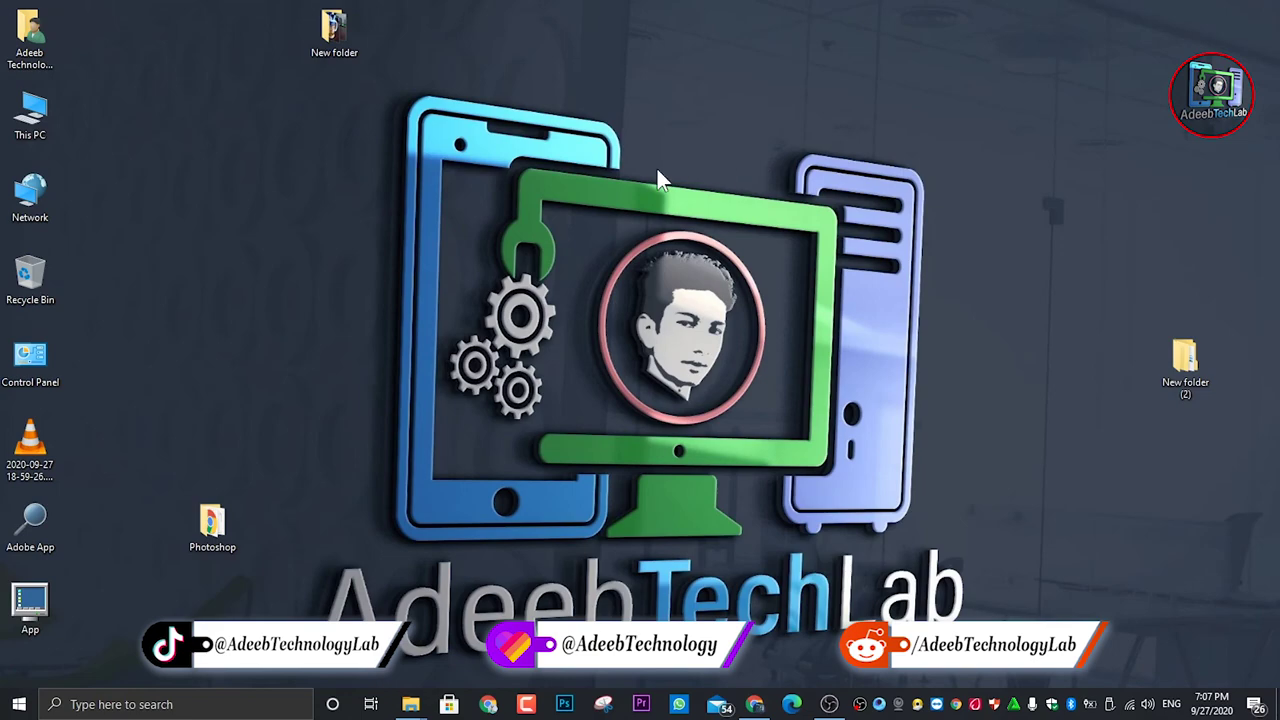
right_click(657, 169)
click(726, 218)
drag(1064, 97, 270, 690)
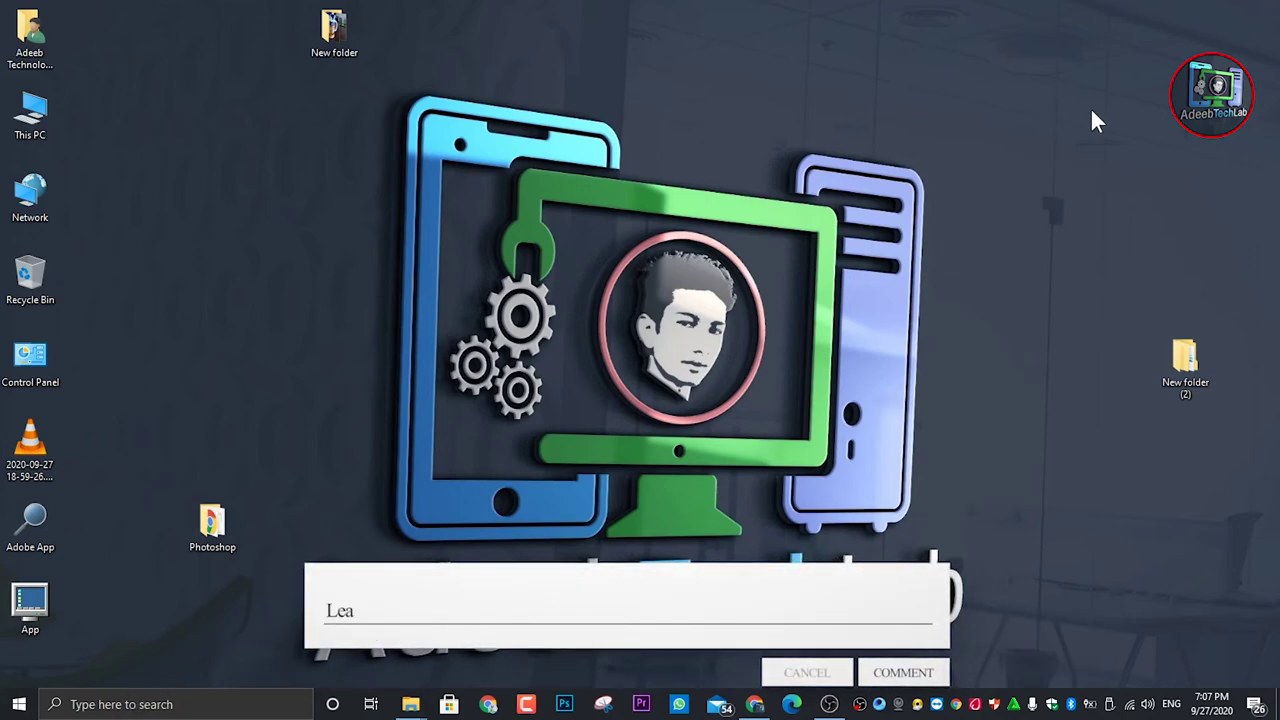
drag(1080, 84, 1037, 85)
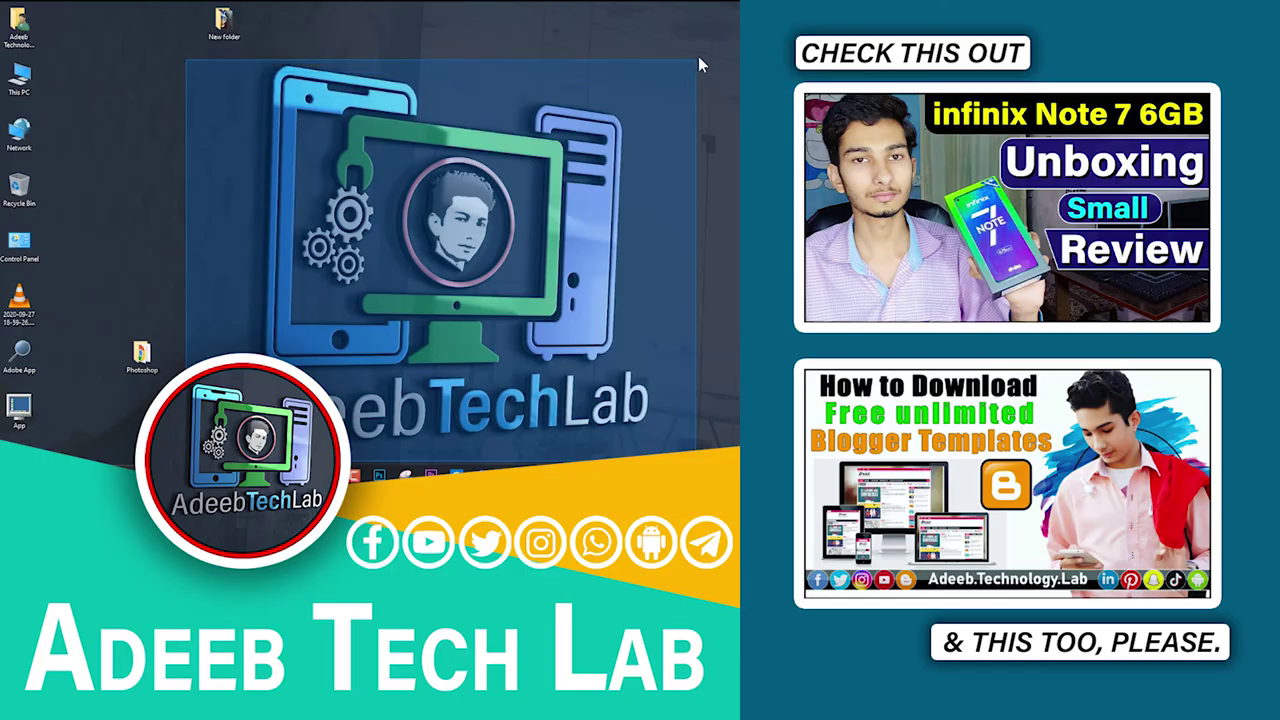
mouse_move(718, 52)
mouse_down()
mouse_move(698, 63)
mouse_move(722, 46)
mouse_up()
drag(166, 46, 192, 46)
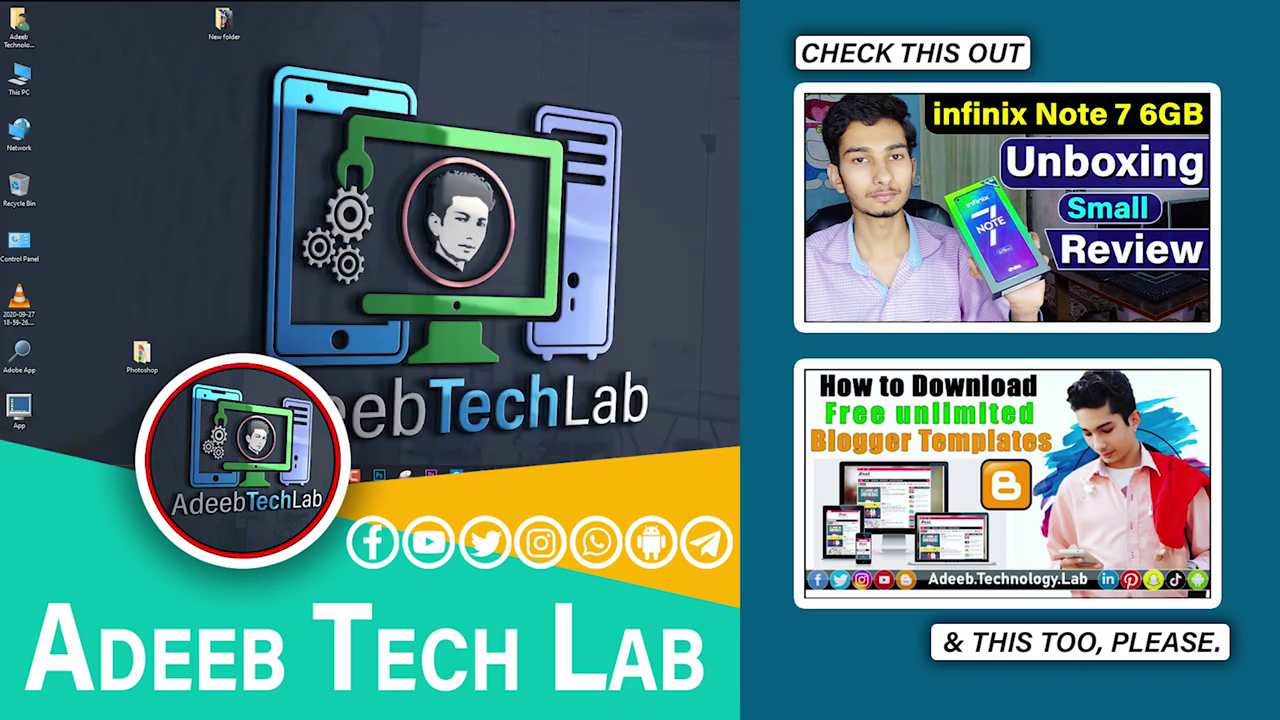
click(557, 476)
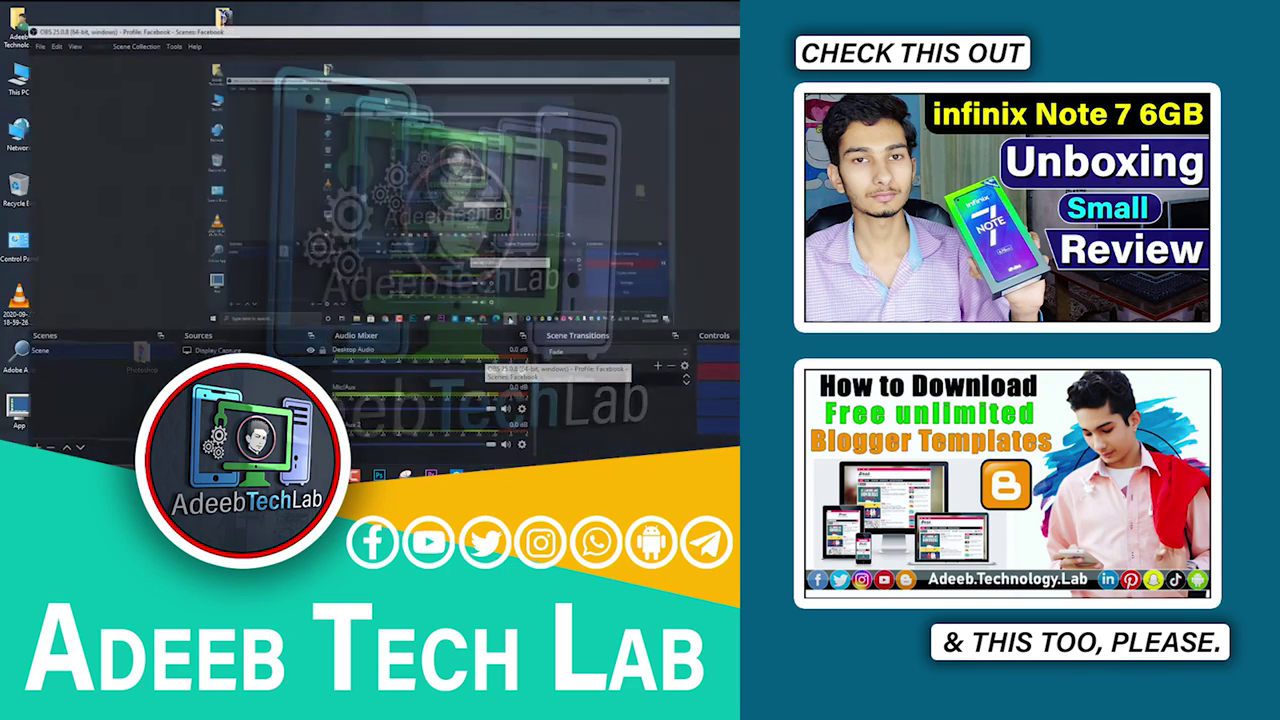